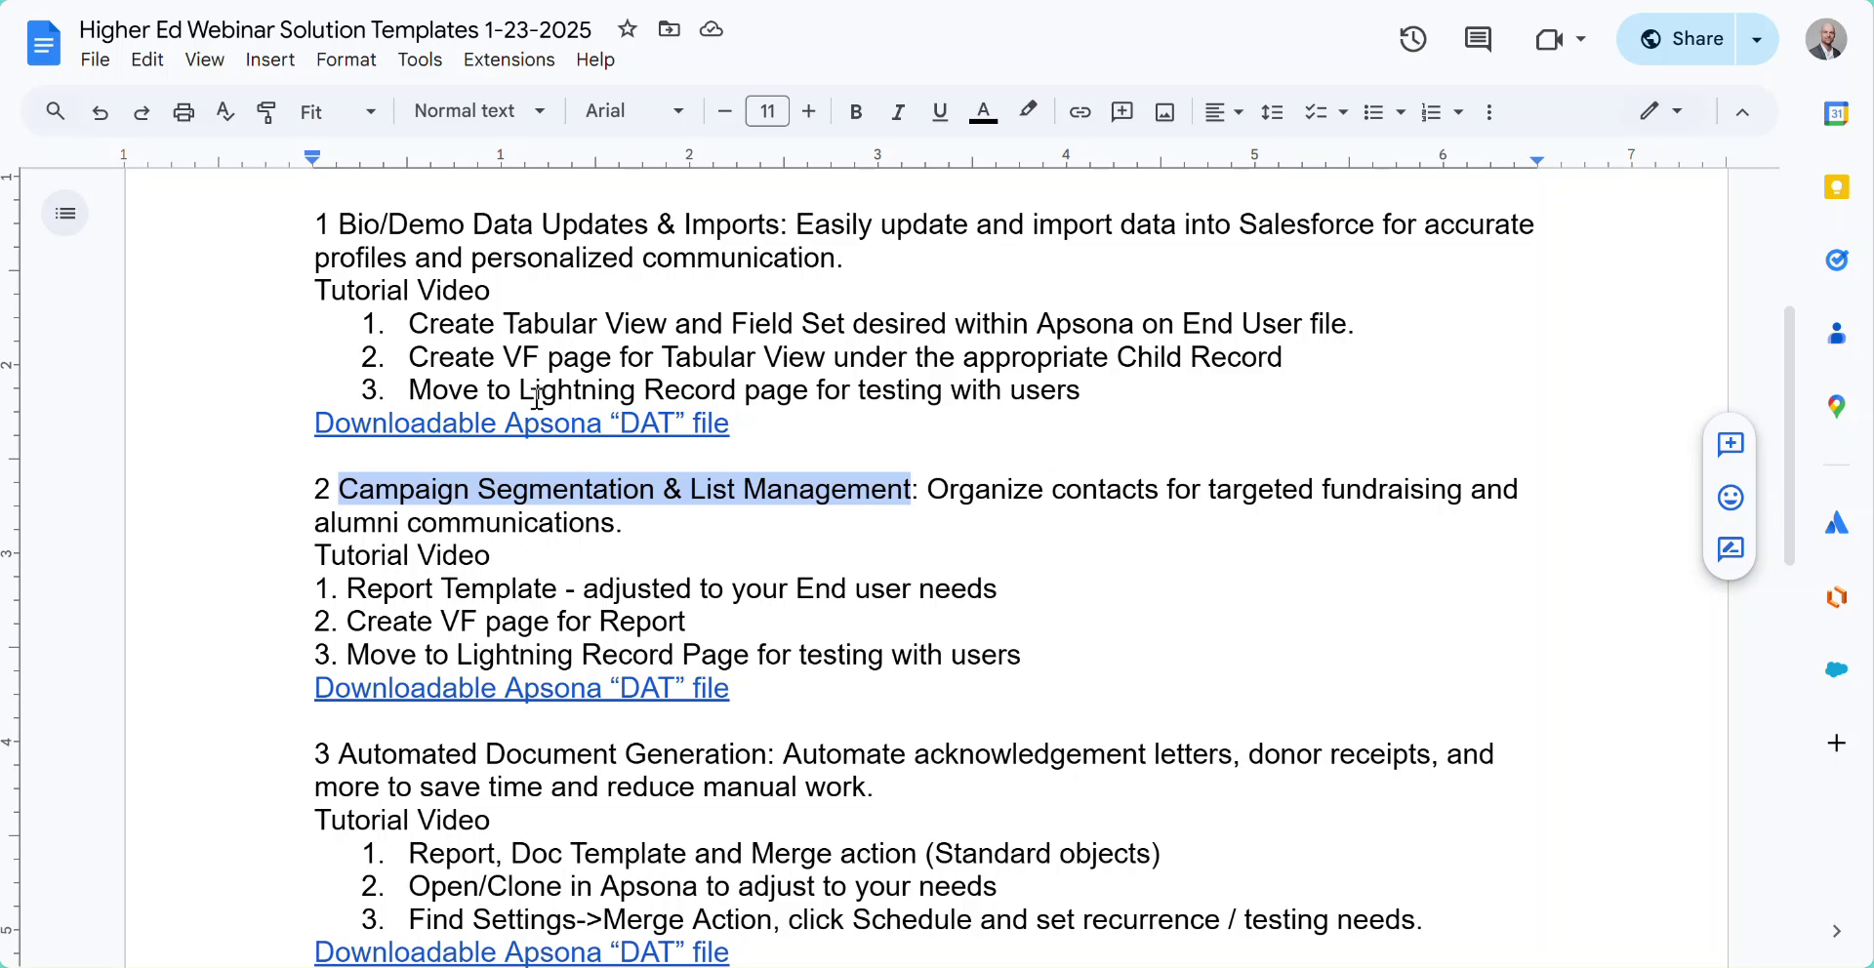
Step: Review the prerequisite package install link and the Report Template and VF page instructions for Campaign Segmentation & List Management
scroll(552, 420, "up", 3)
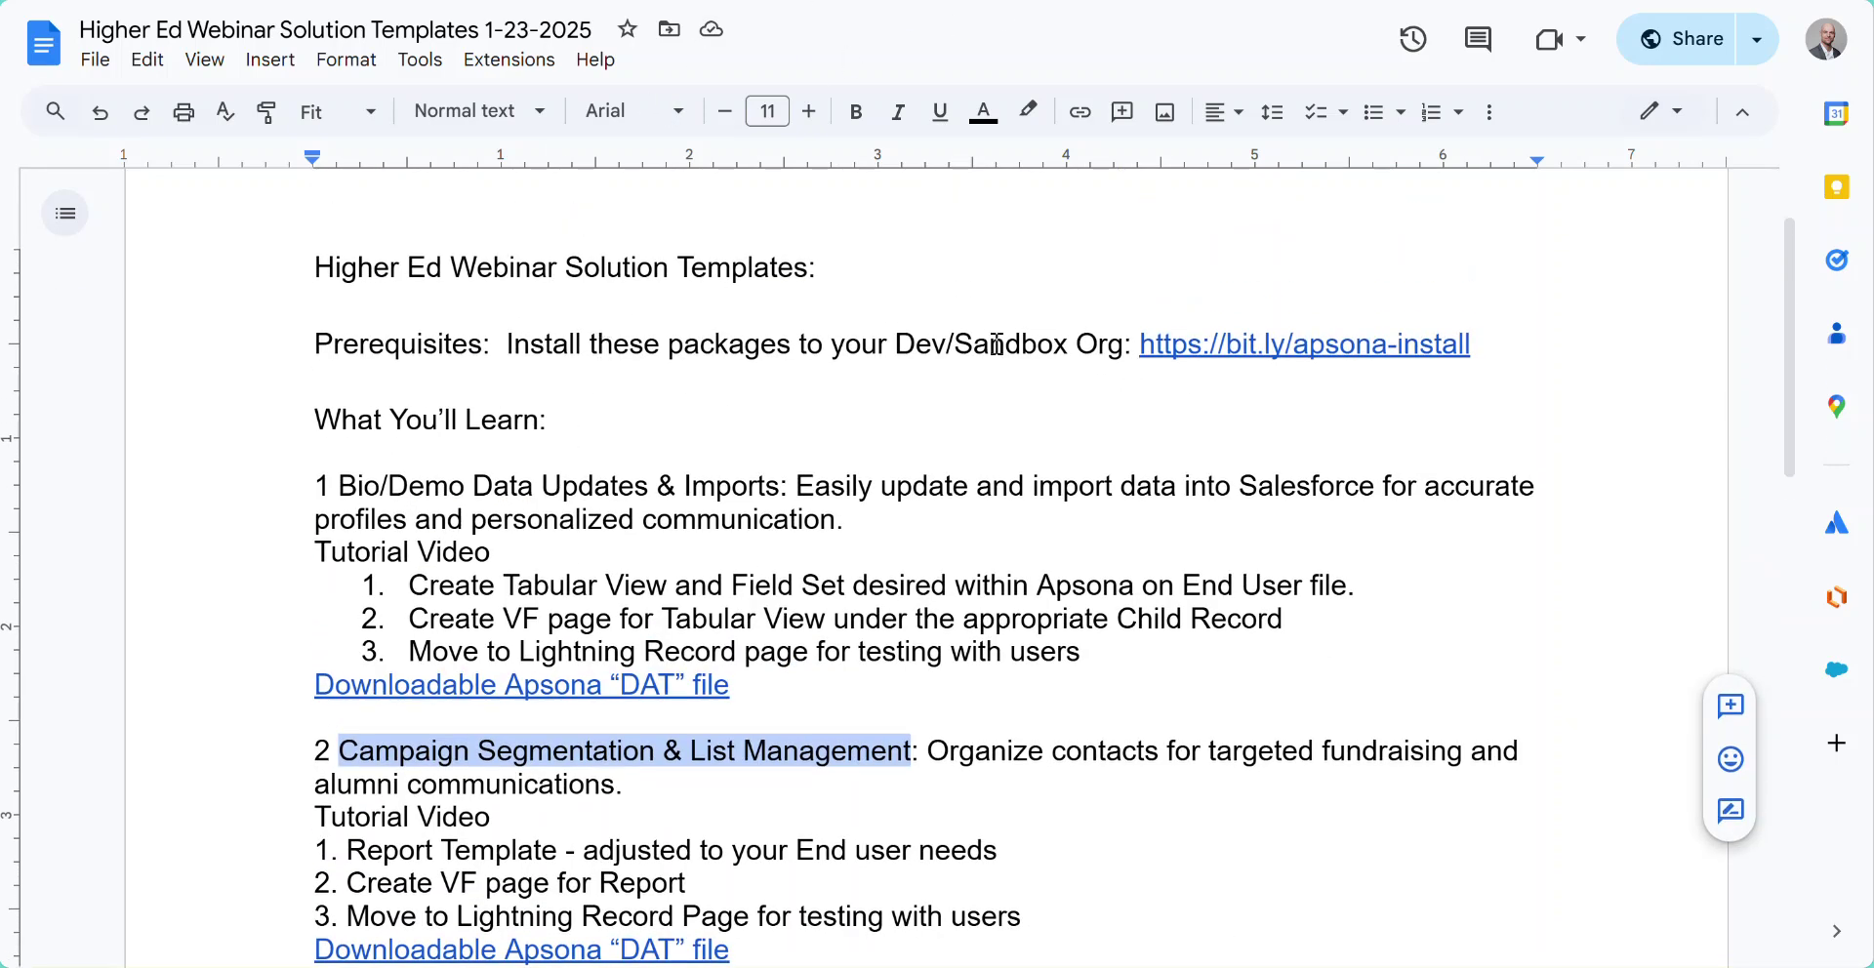
left_click_drag(1494, 340, 1137, 342)
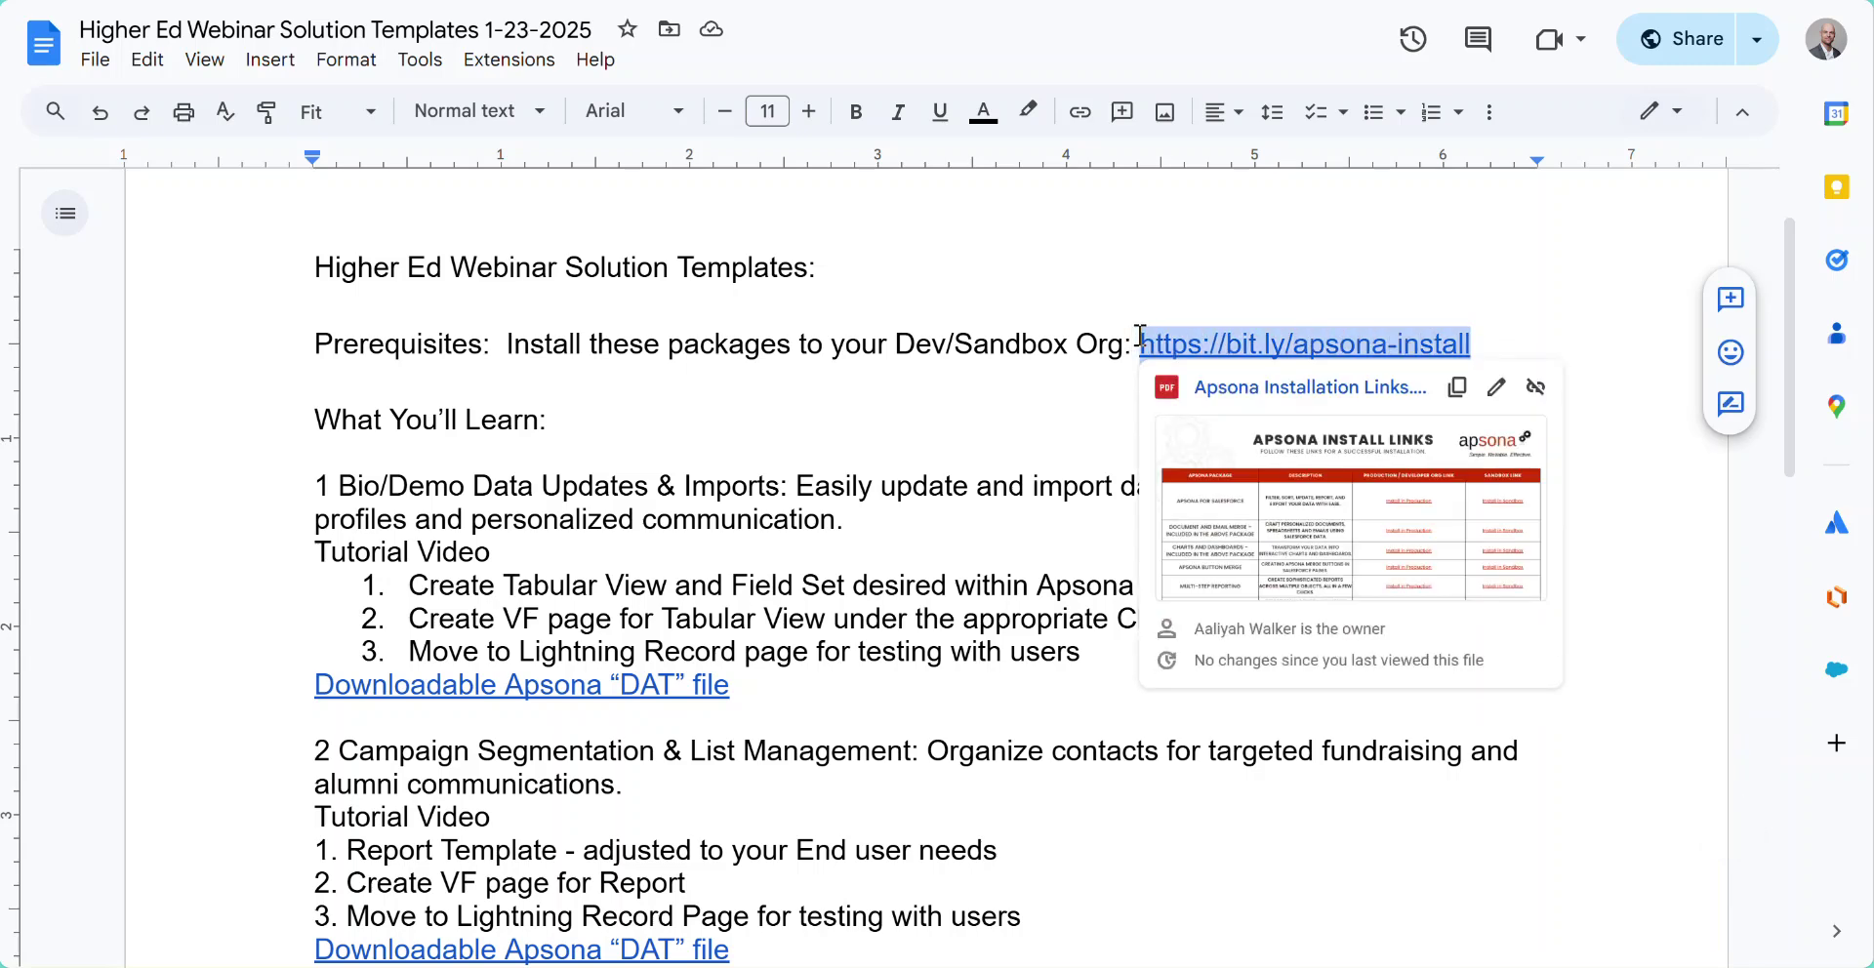
left_click(958, 531)
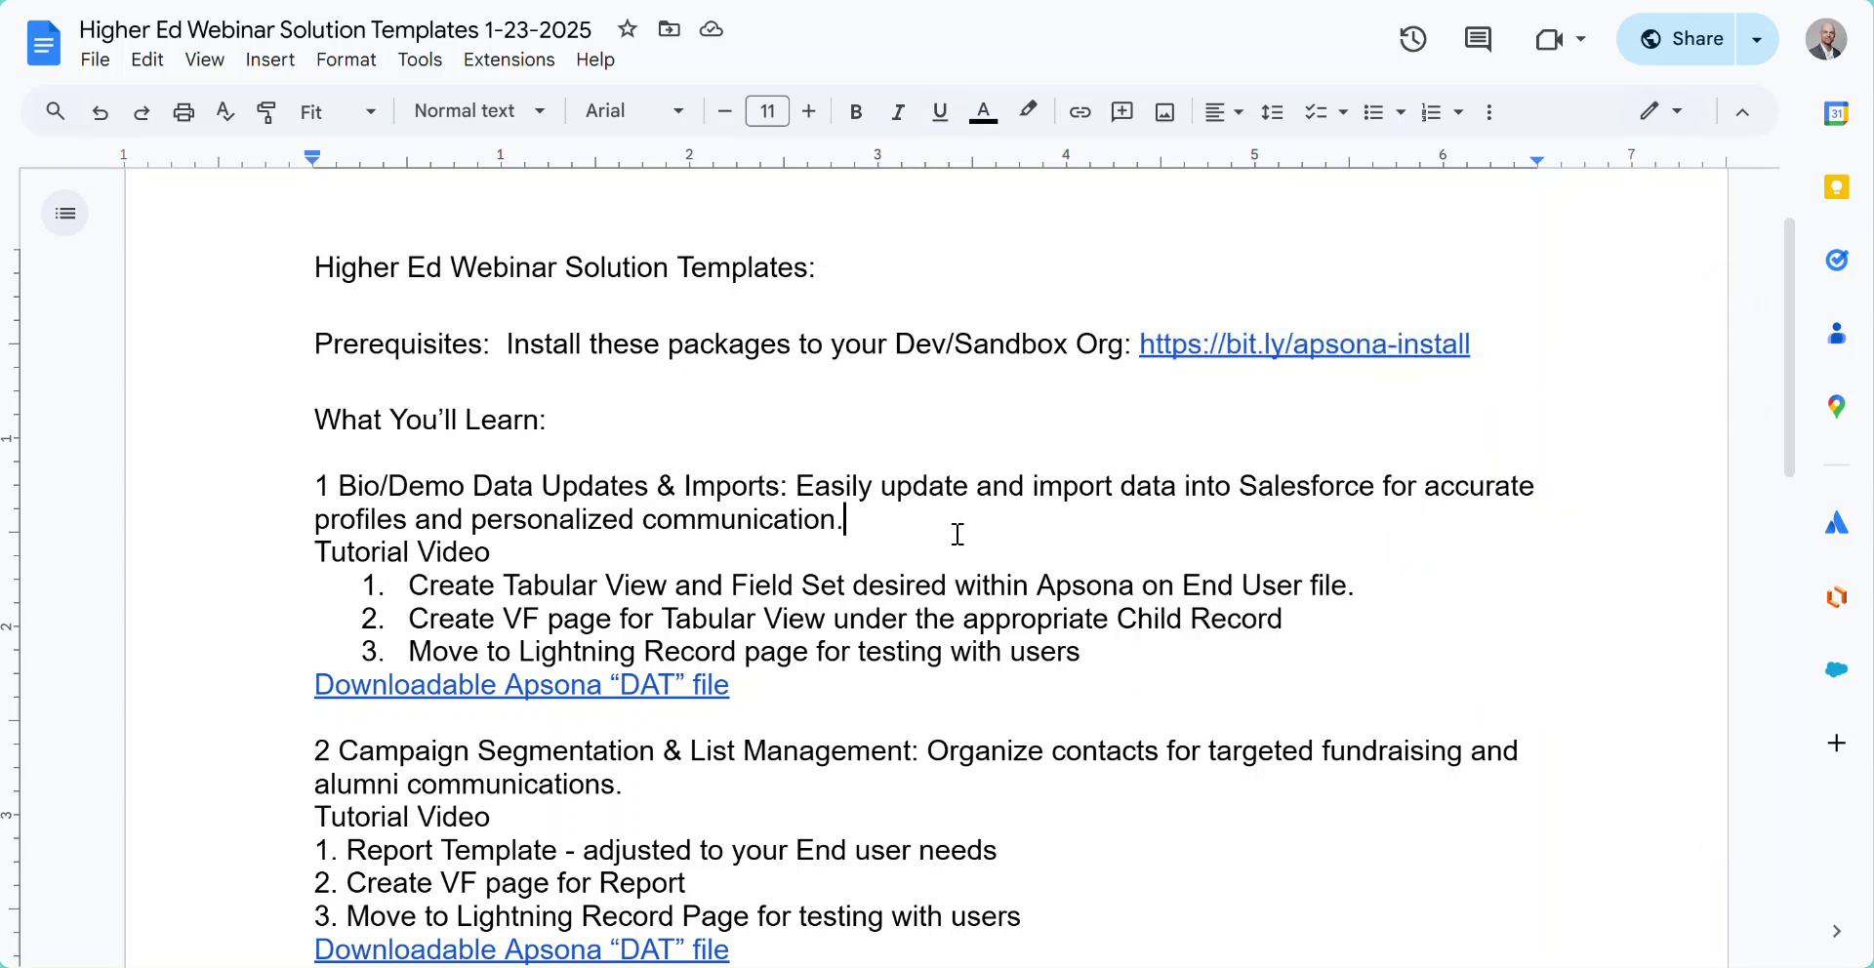
scroll(942, 532, "down", 3)
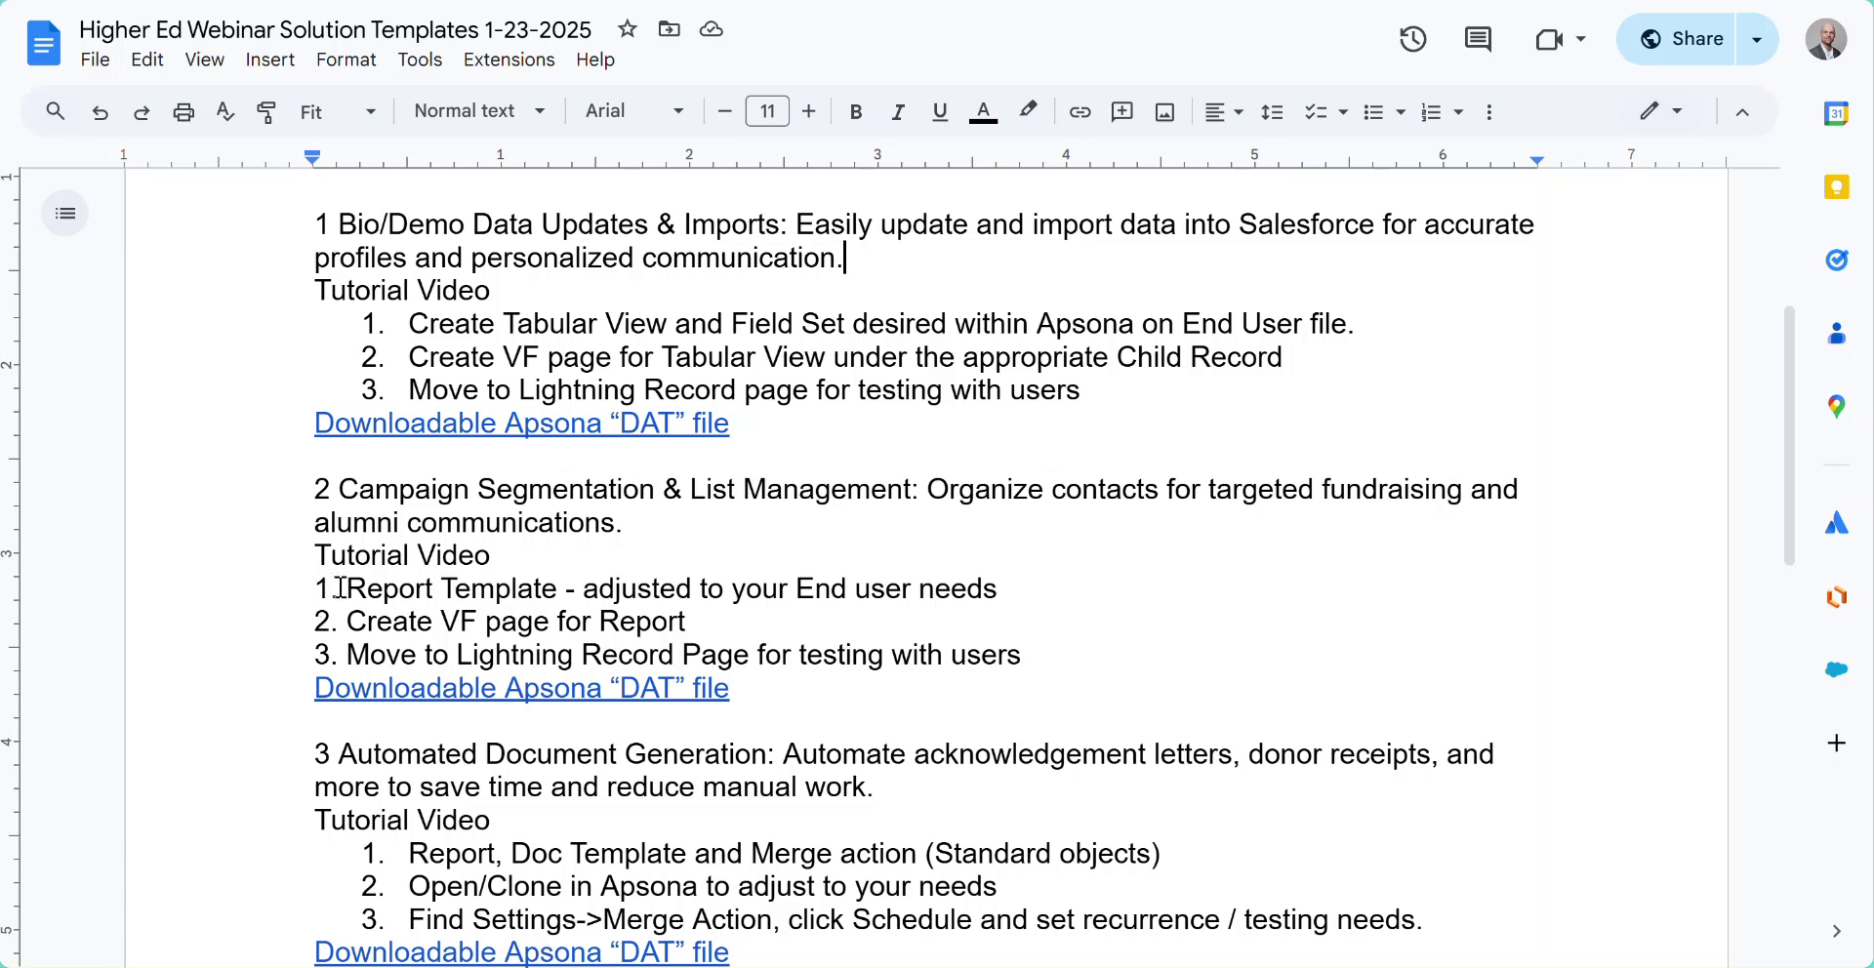
left_click_drag(349, 589, 553, 585)
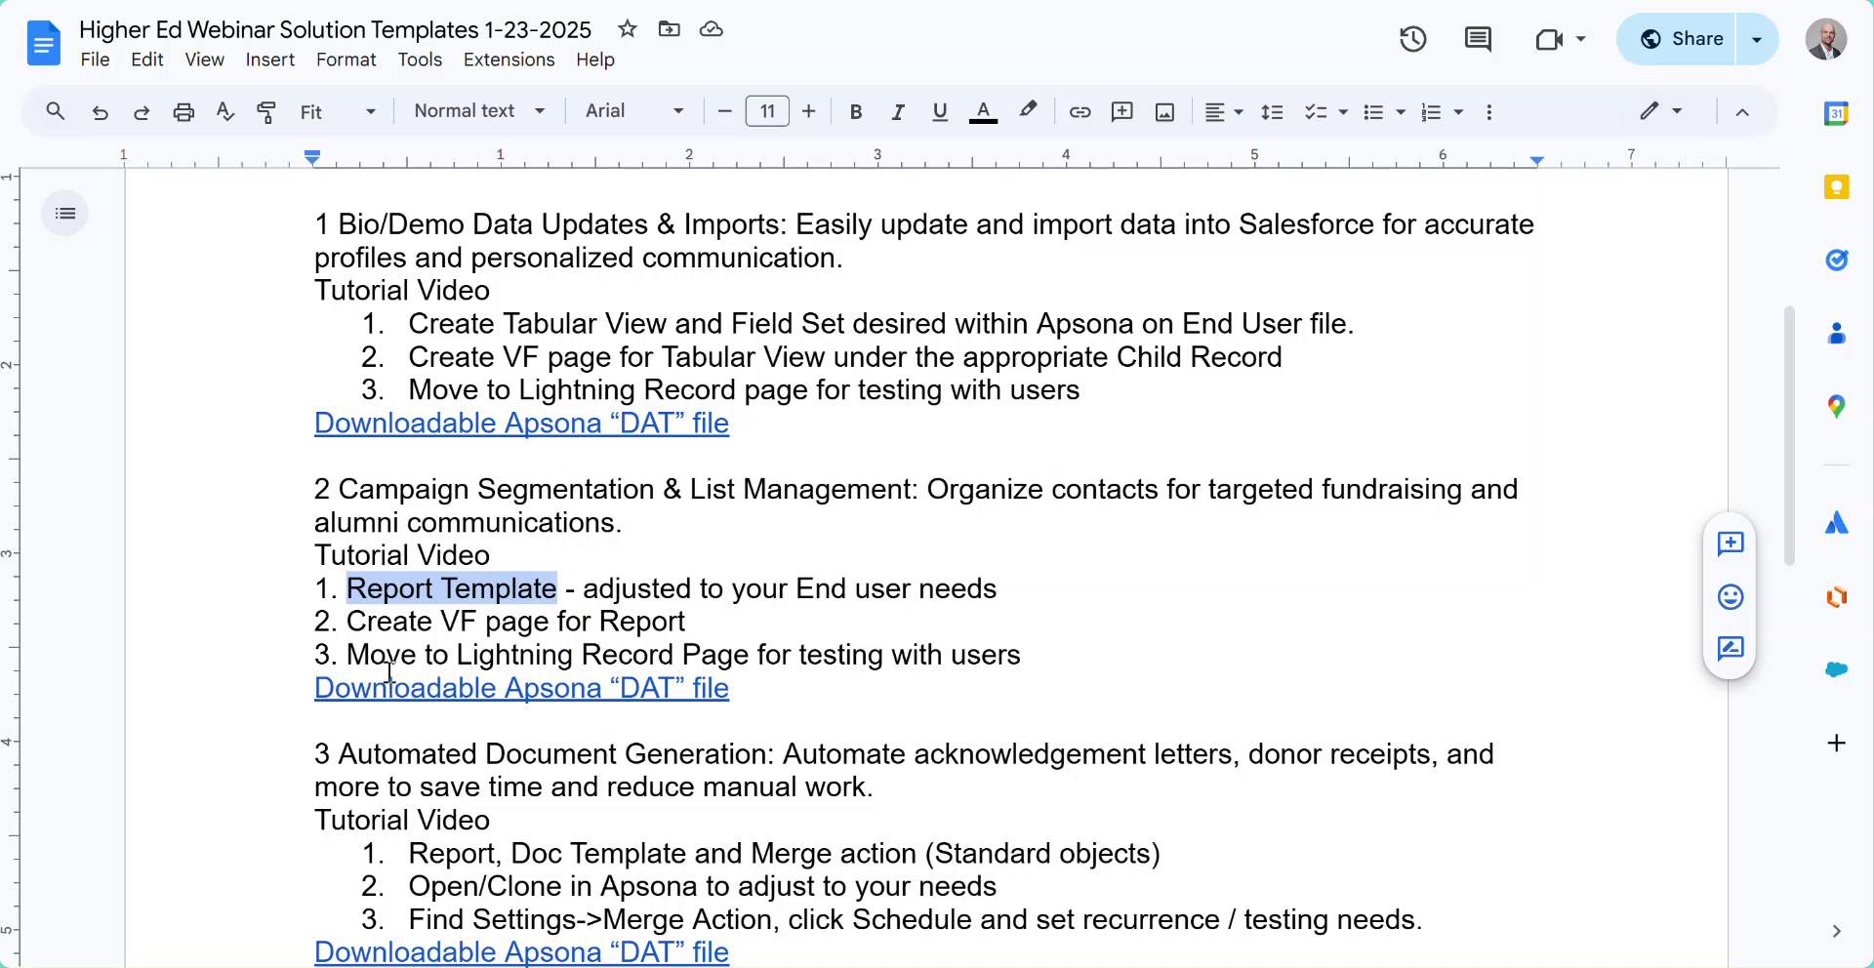
left_click_drag(346, 621, 571, 619)
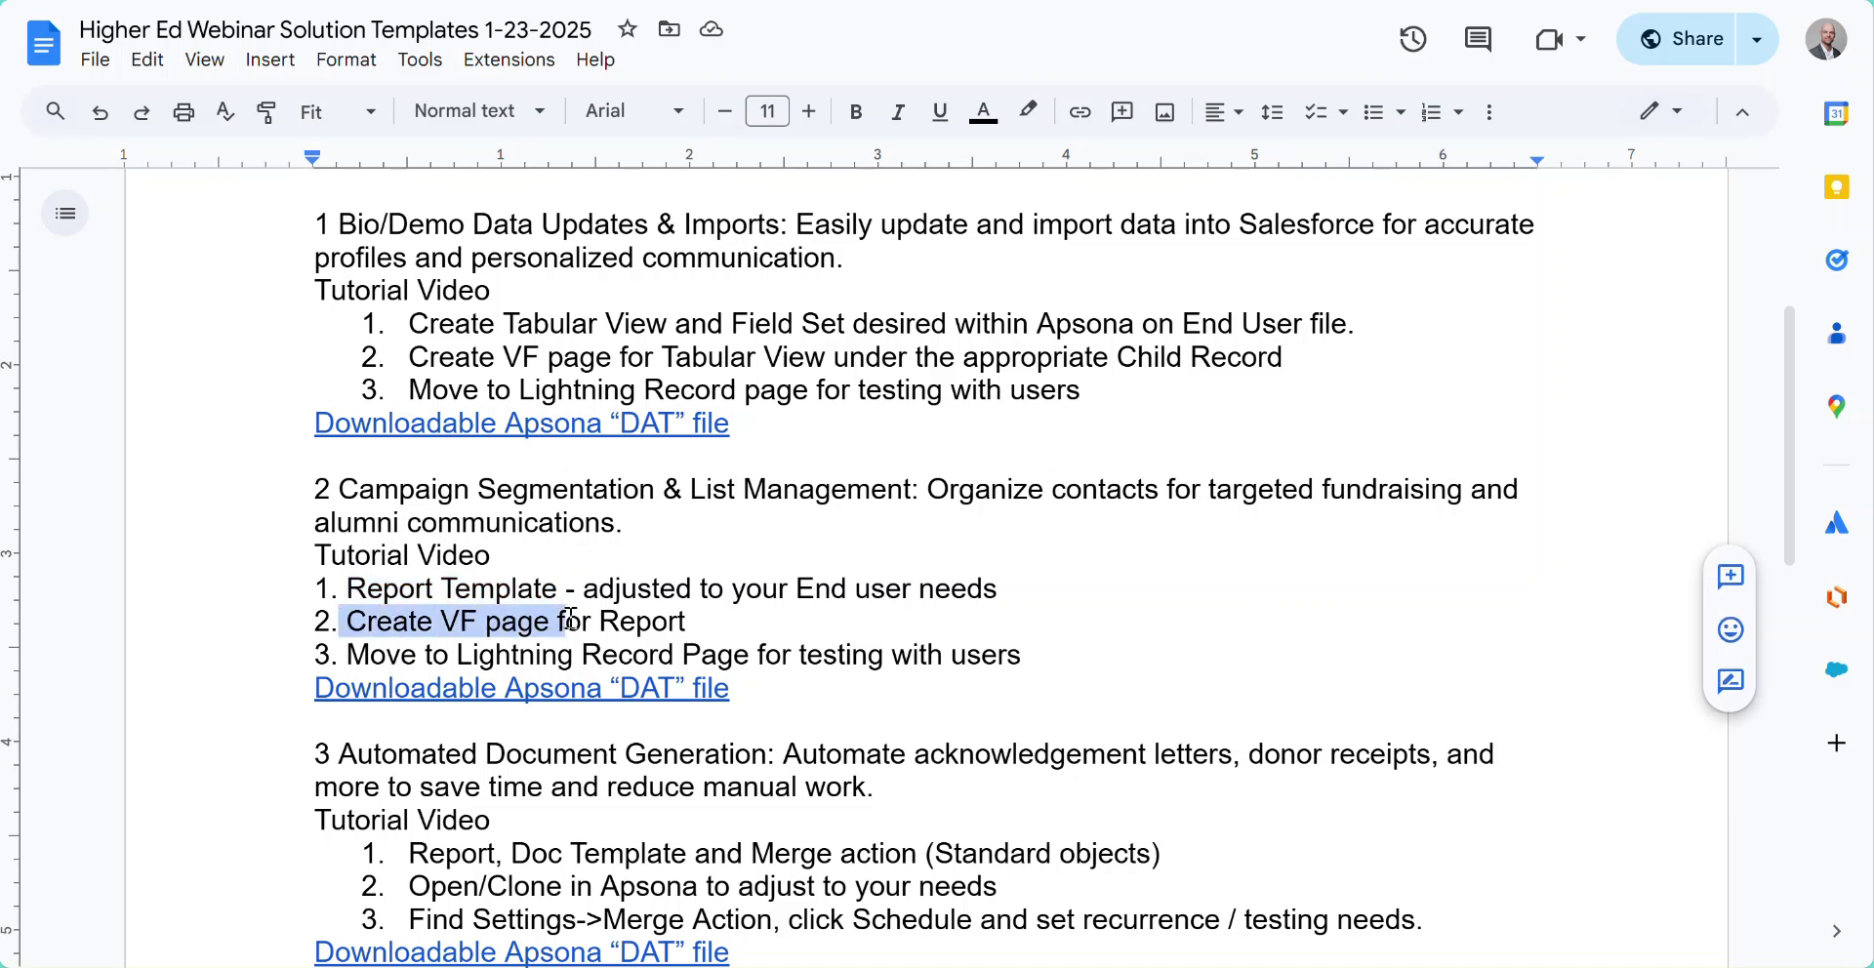
left_click(504, 645)
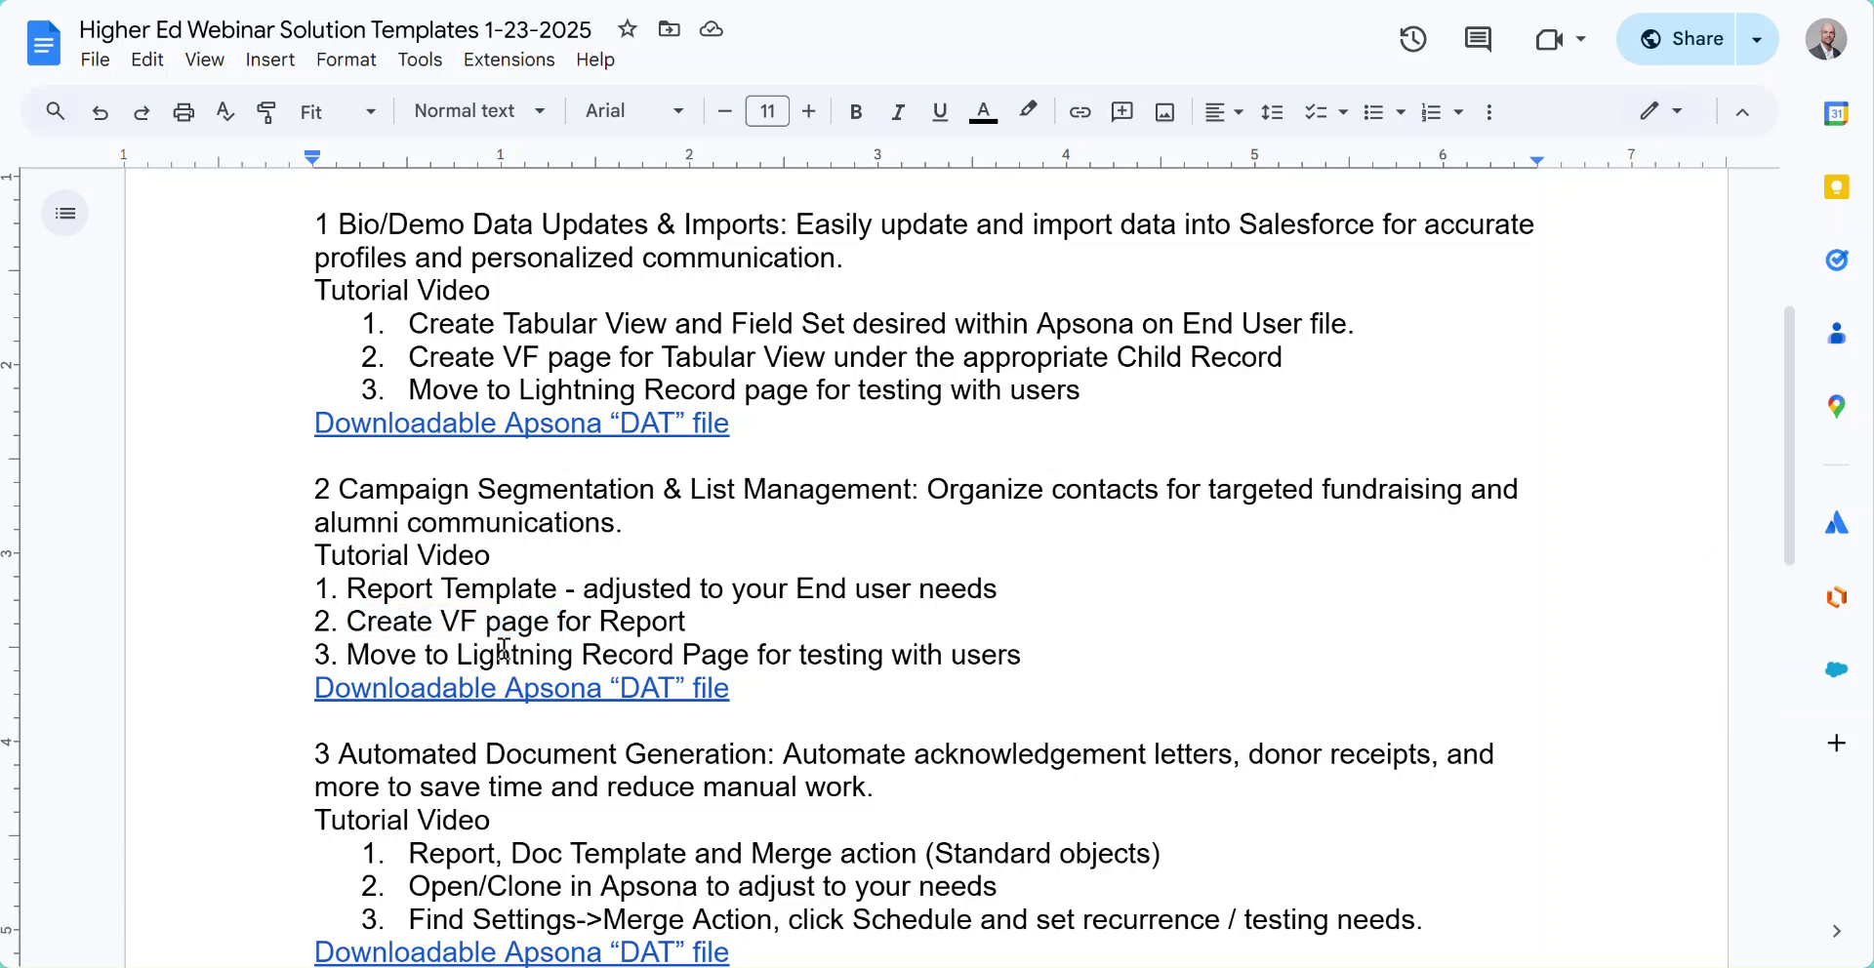
Step: Download the Apsona DAT file linked under Campaign Segmentation & List Management
scroll(476, 617, "down", 2)
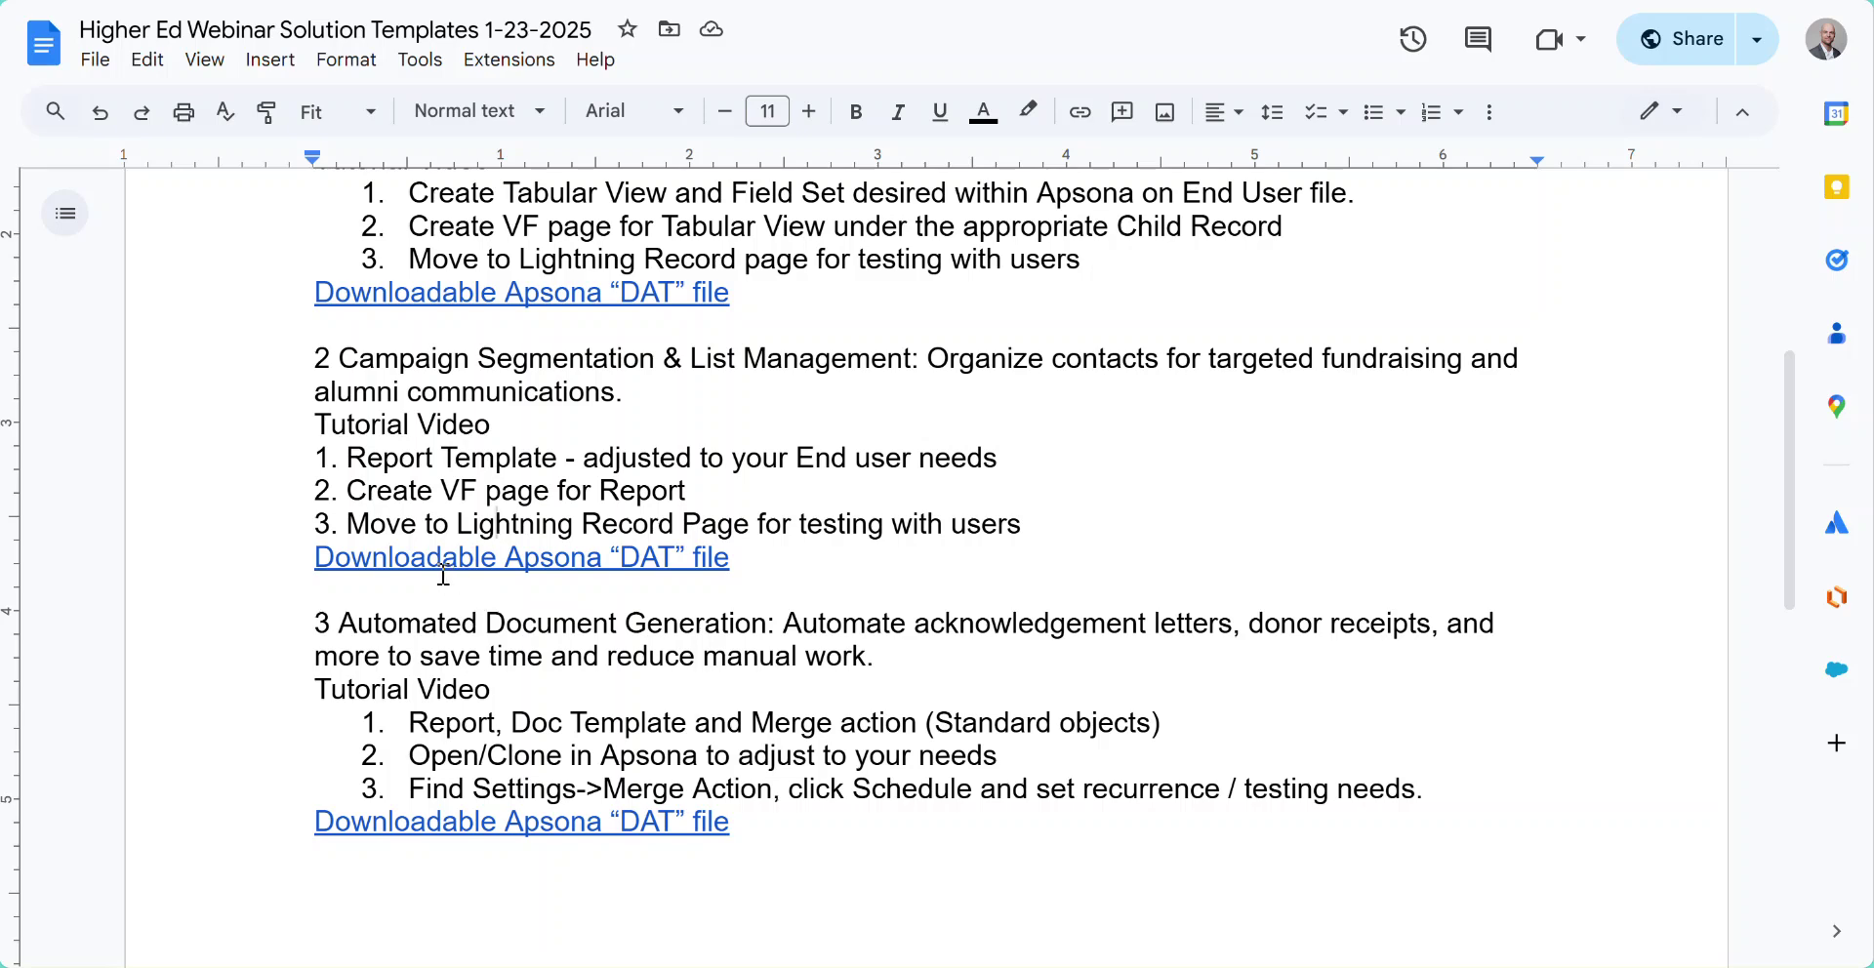
left_click(431, 564)
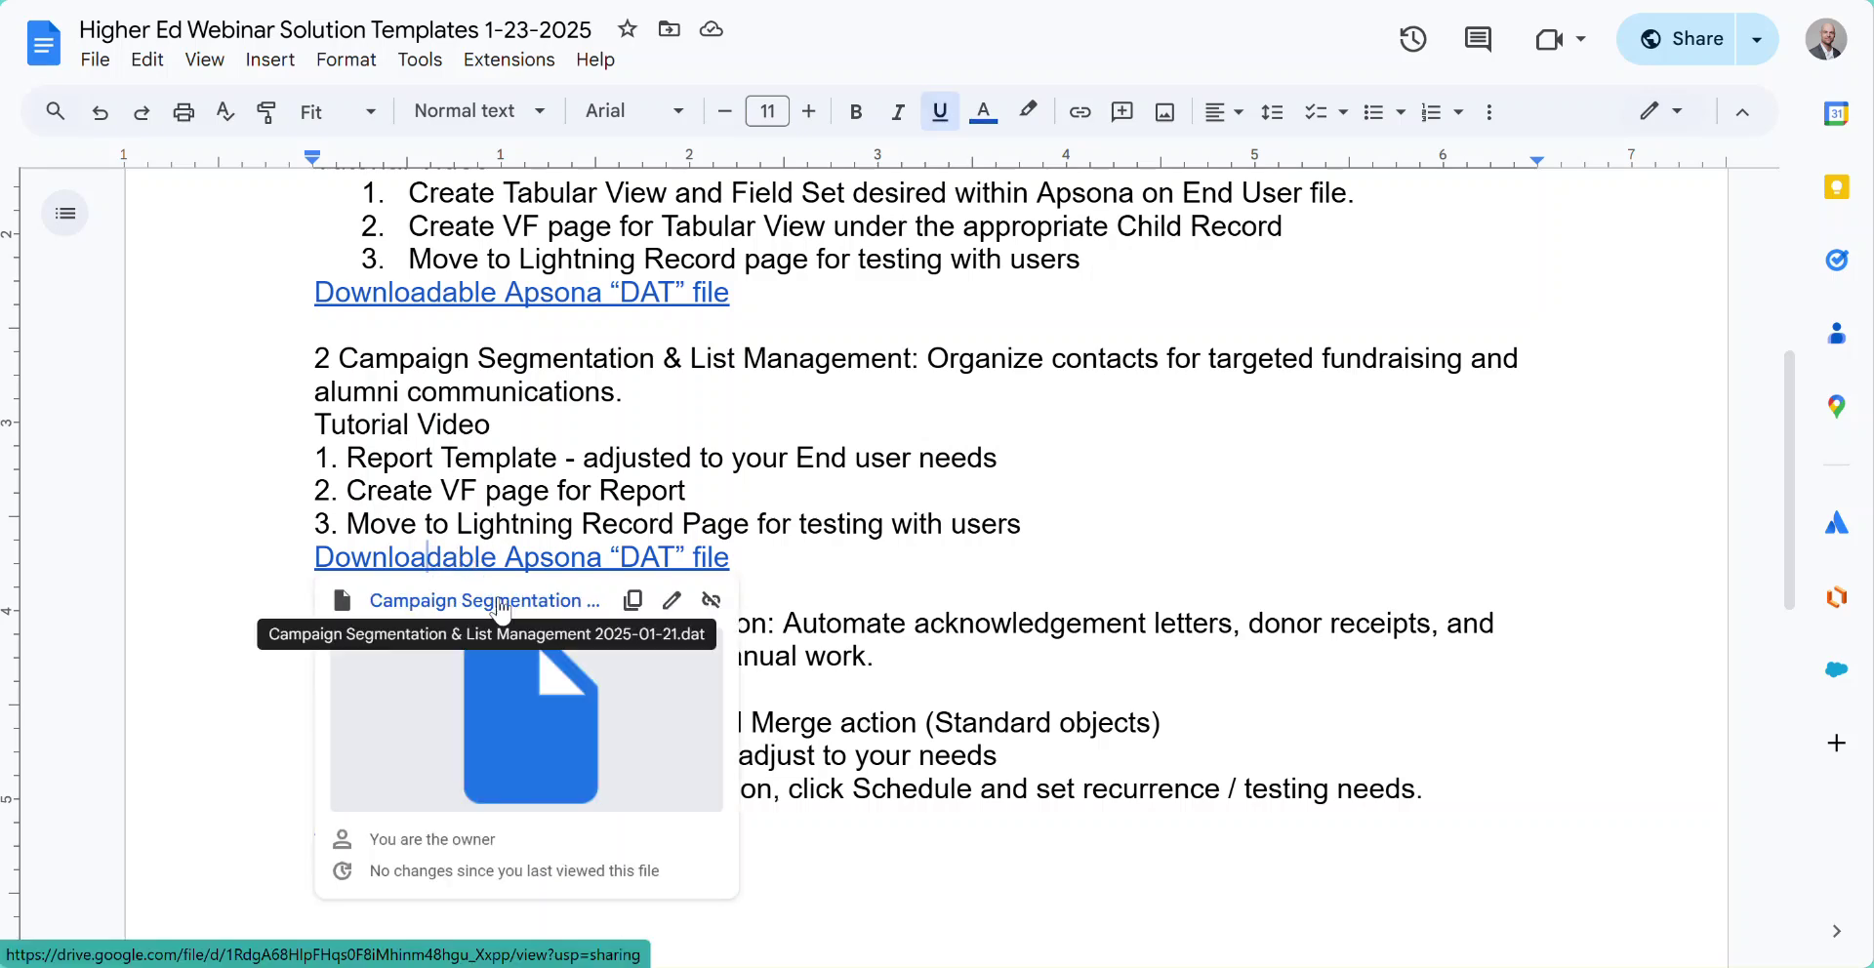
left_click(500, 605)
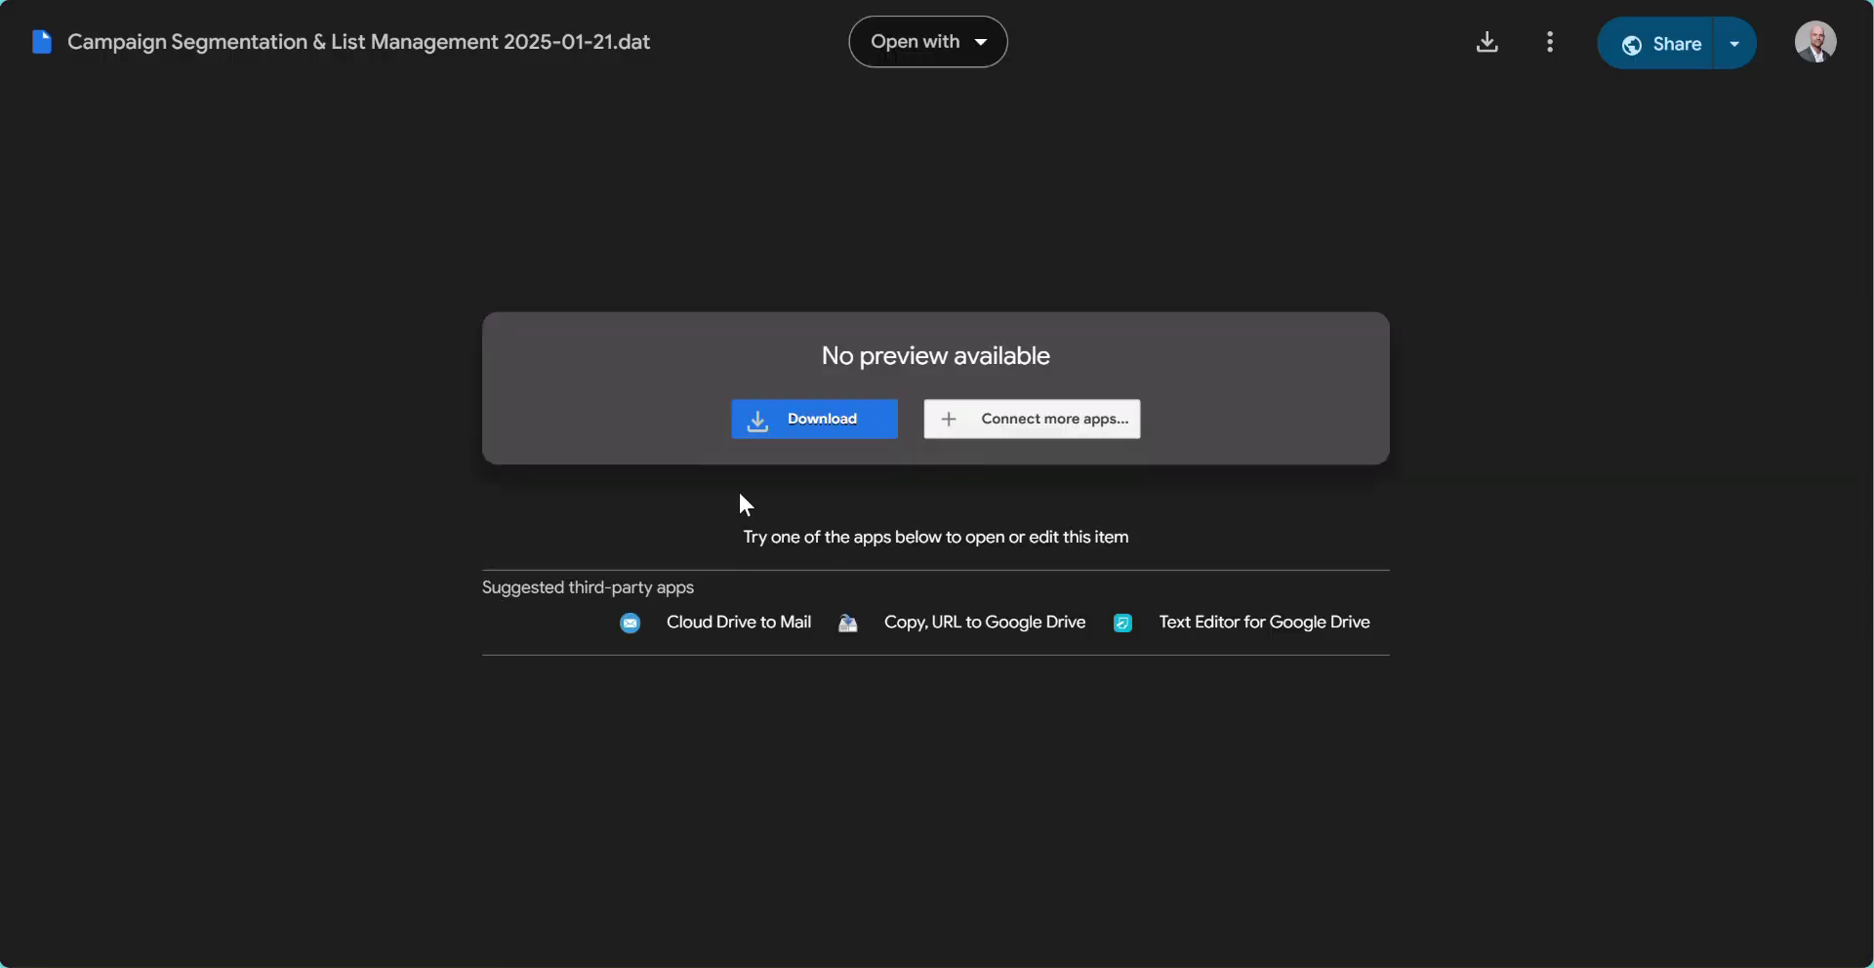
left_click(794, 420)
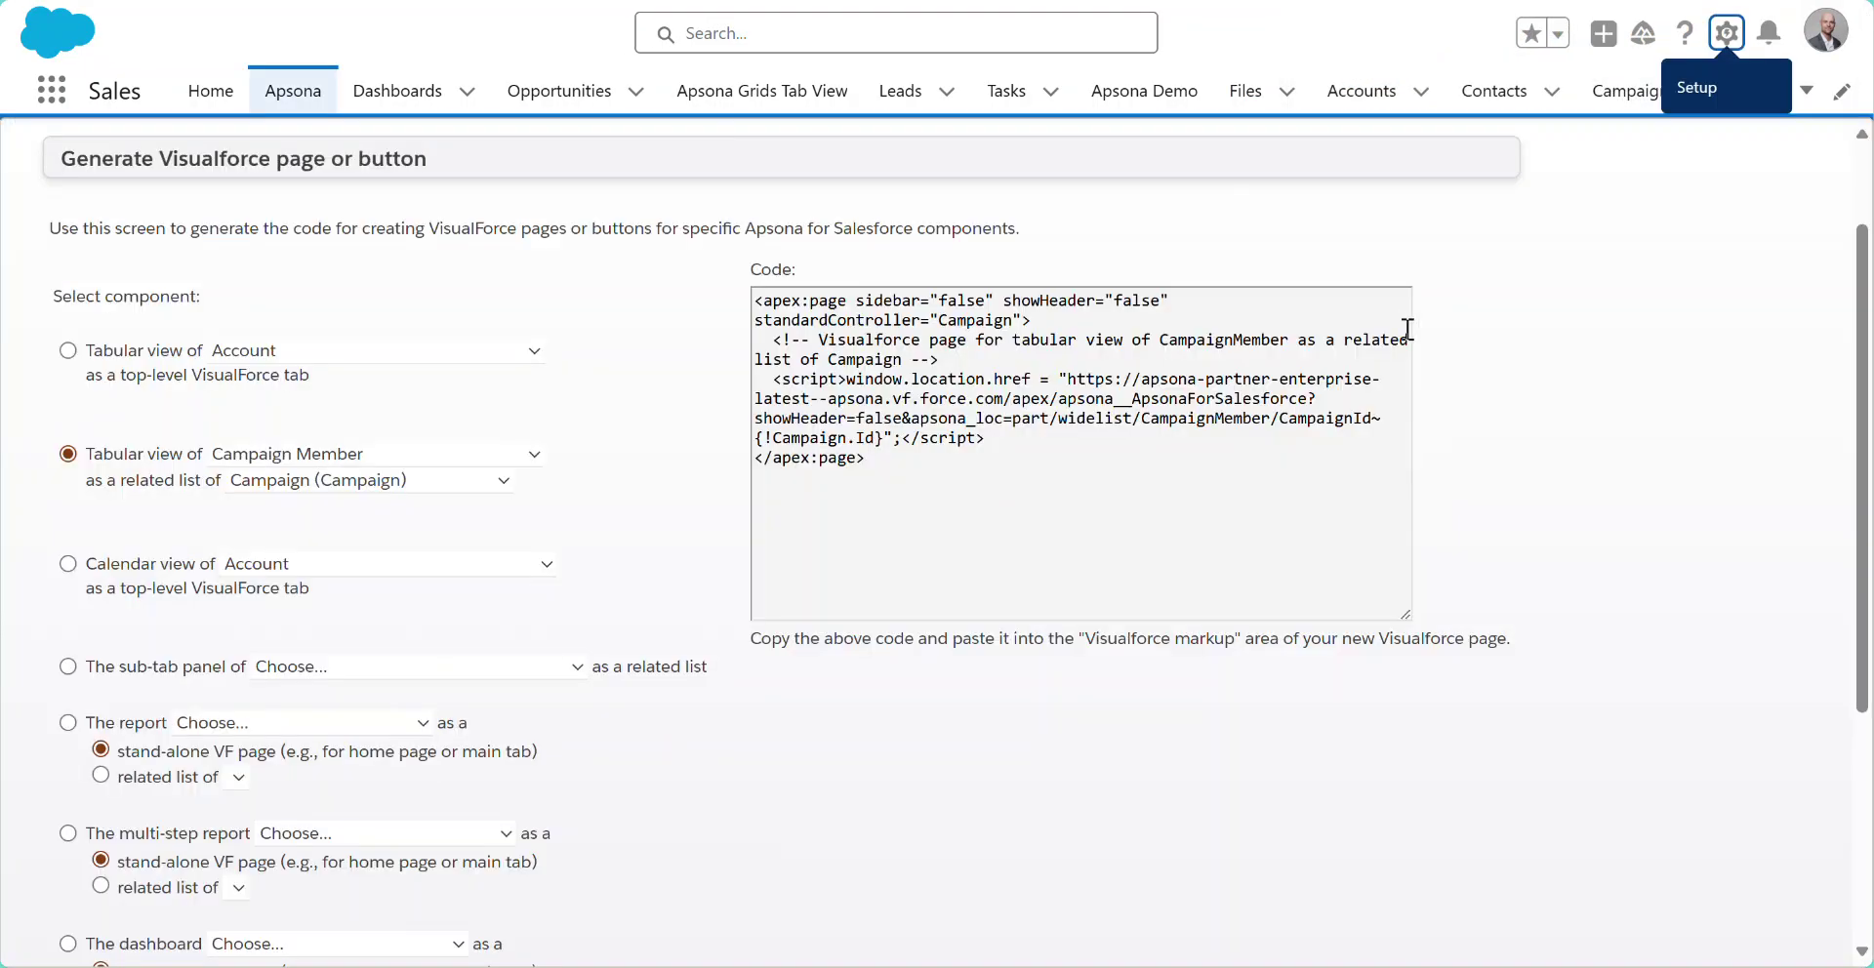
Step: In Salesforce, reload the Apsona page and open the Apsona items list from its settings
scroll(1406, 330, "up", 2)
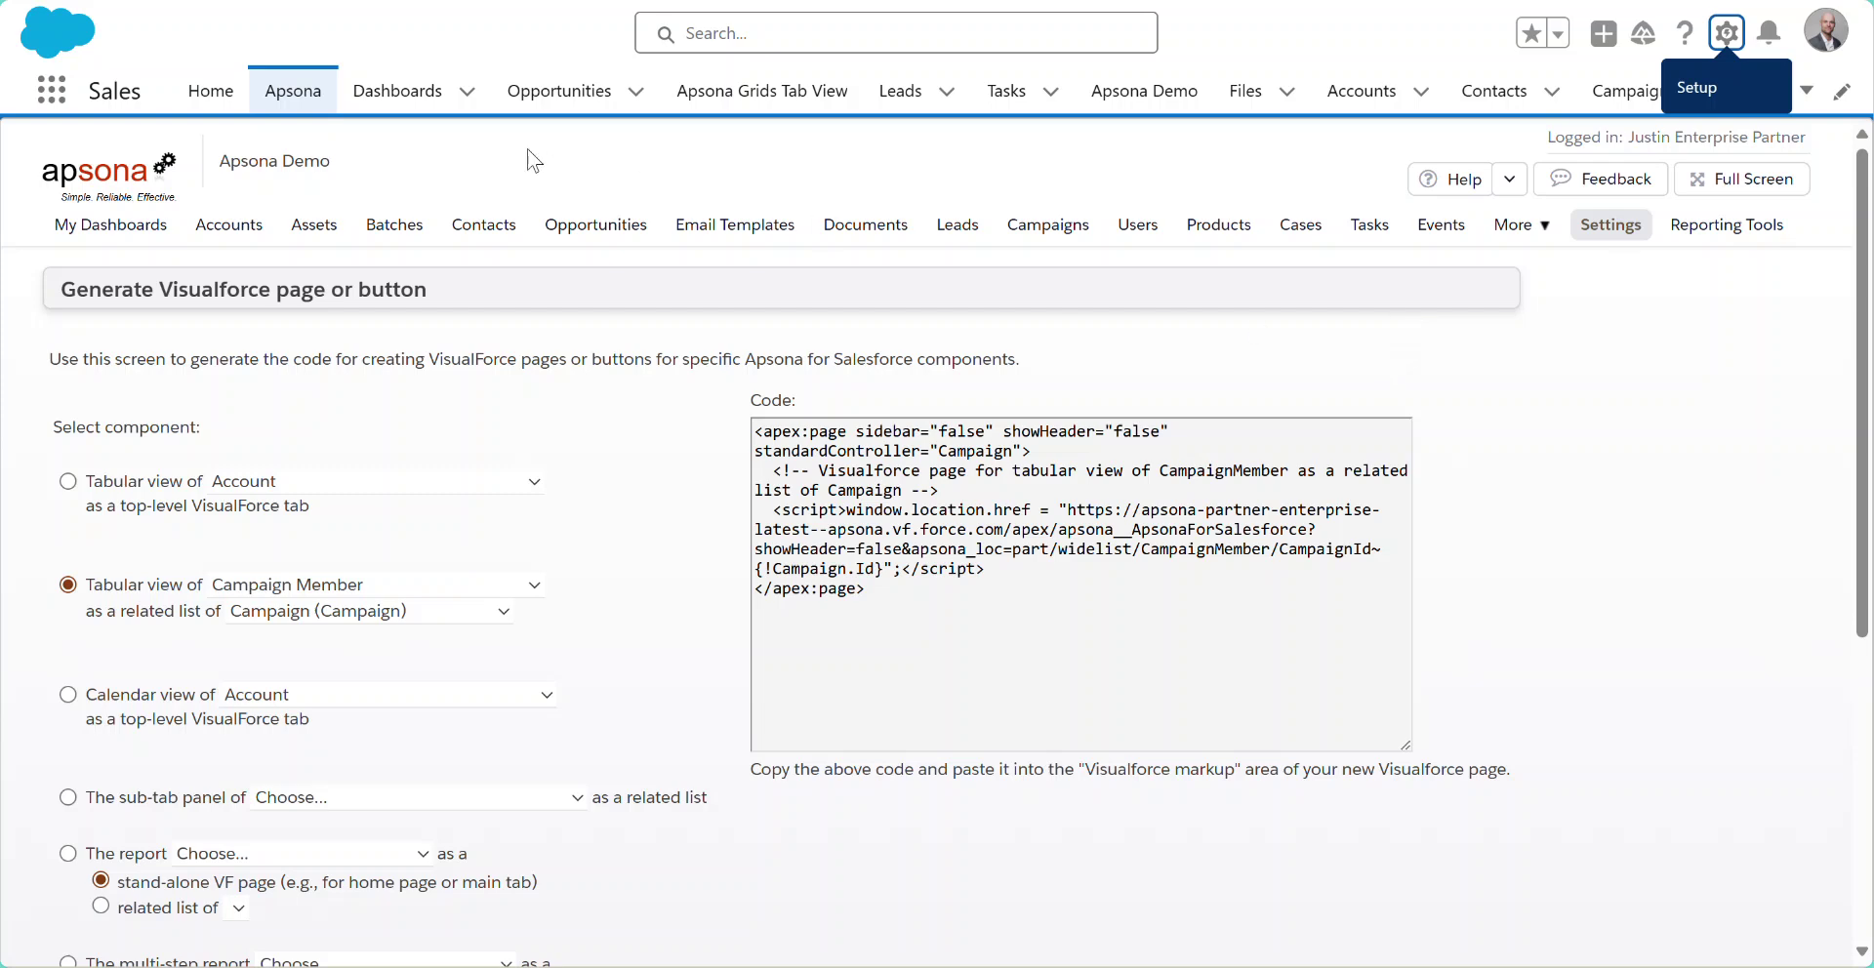
left_click(296, 98)
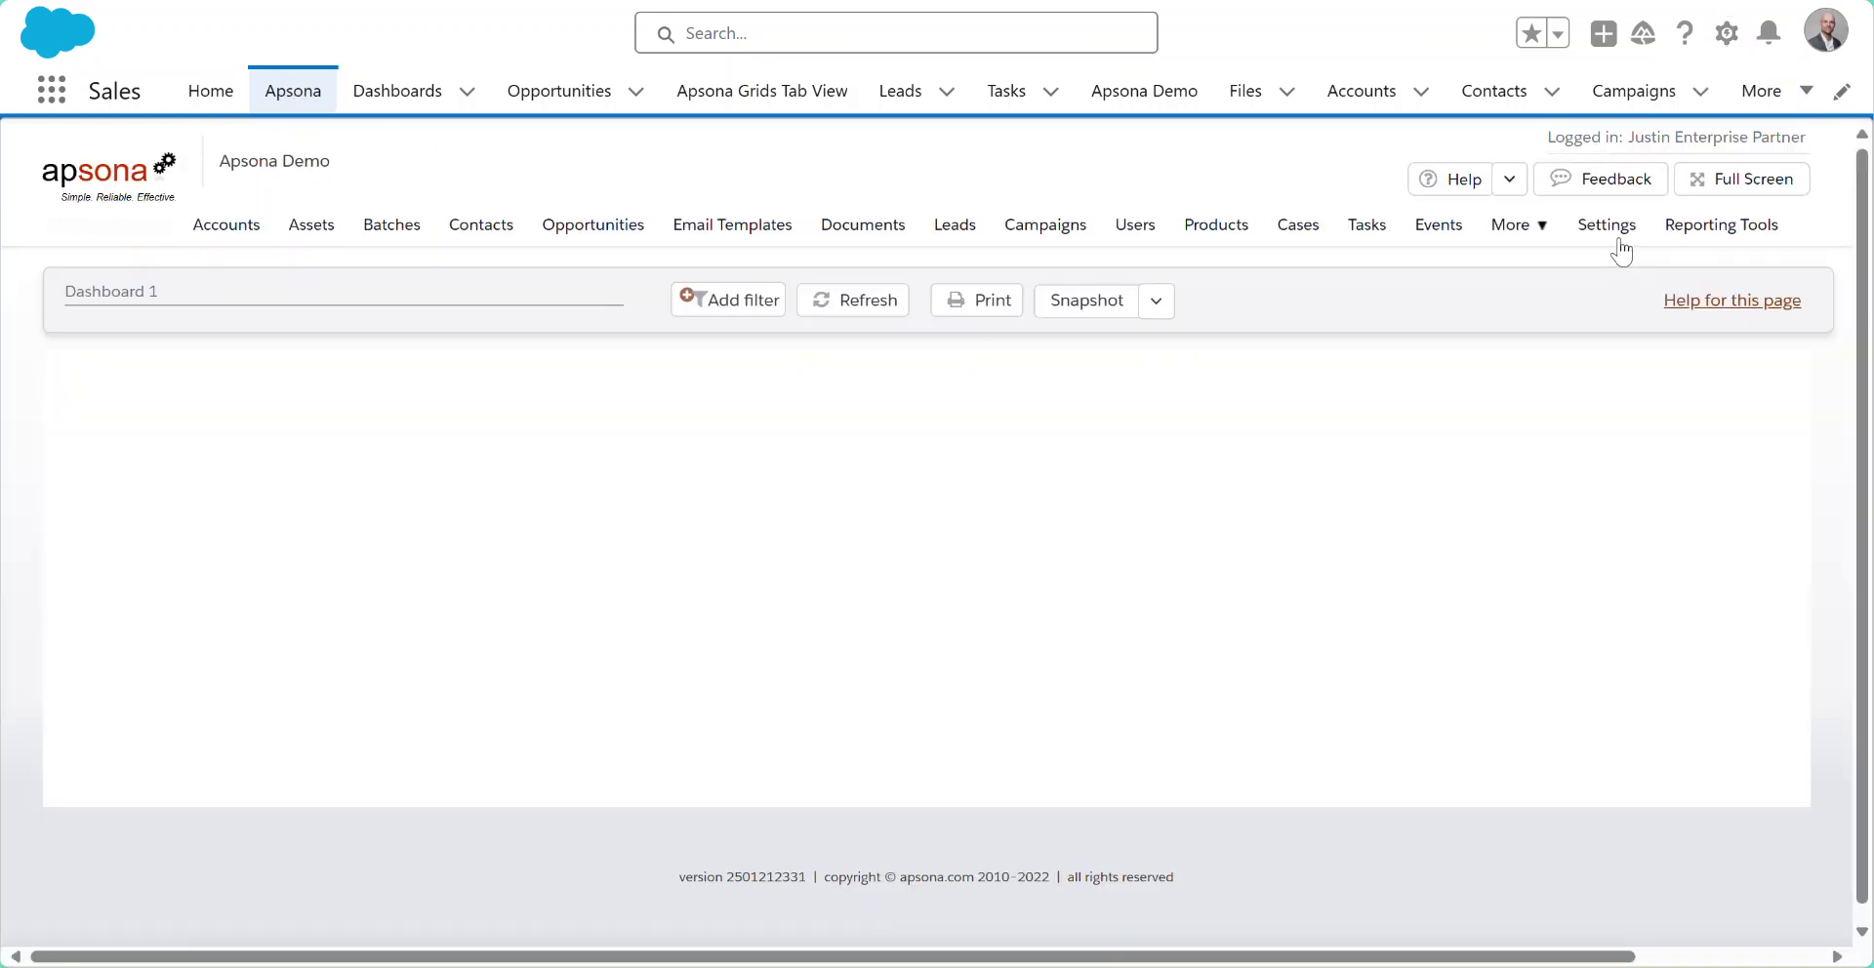
left_click(1615, 229)
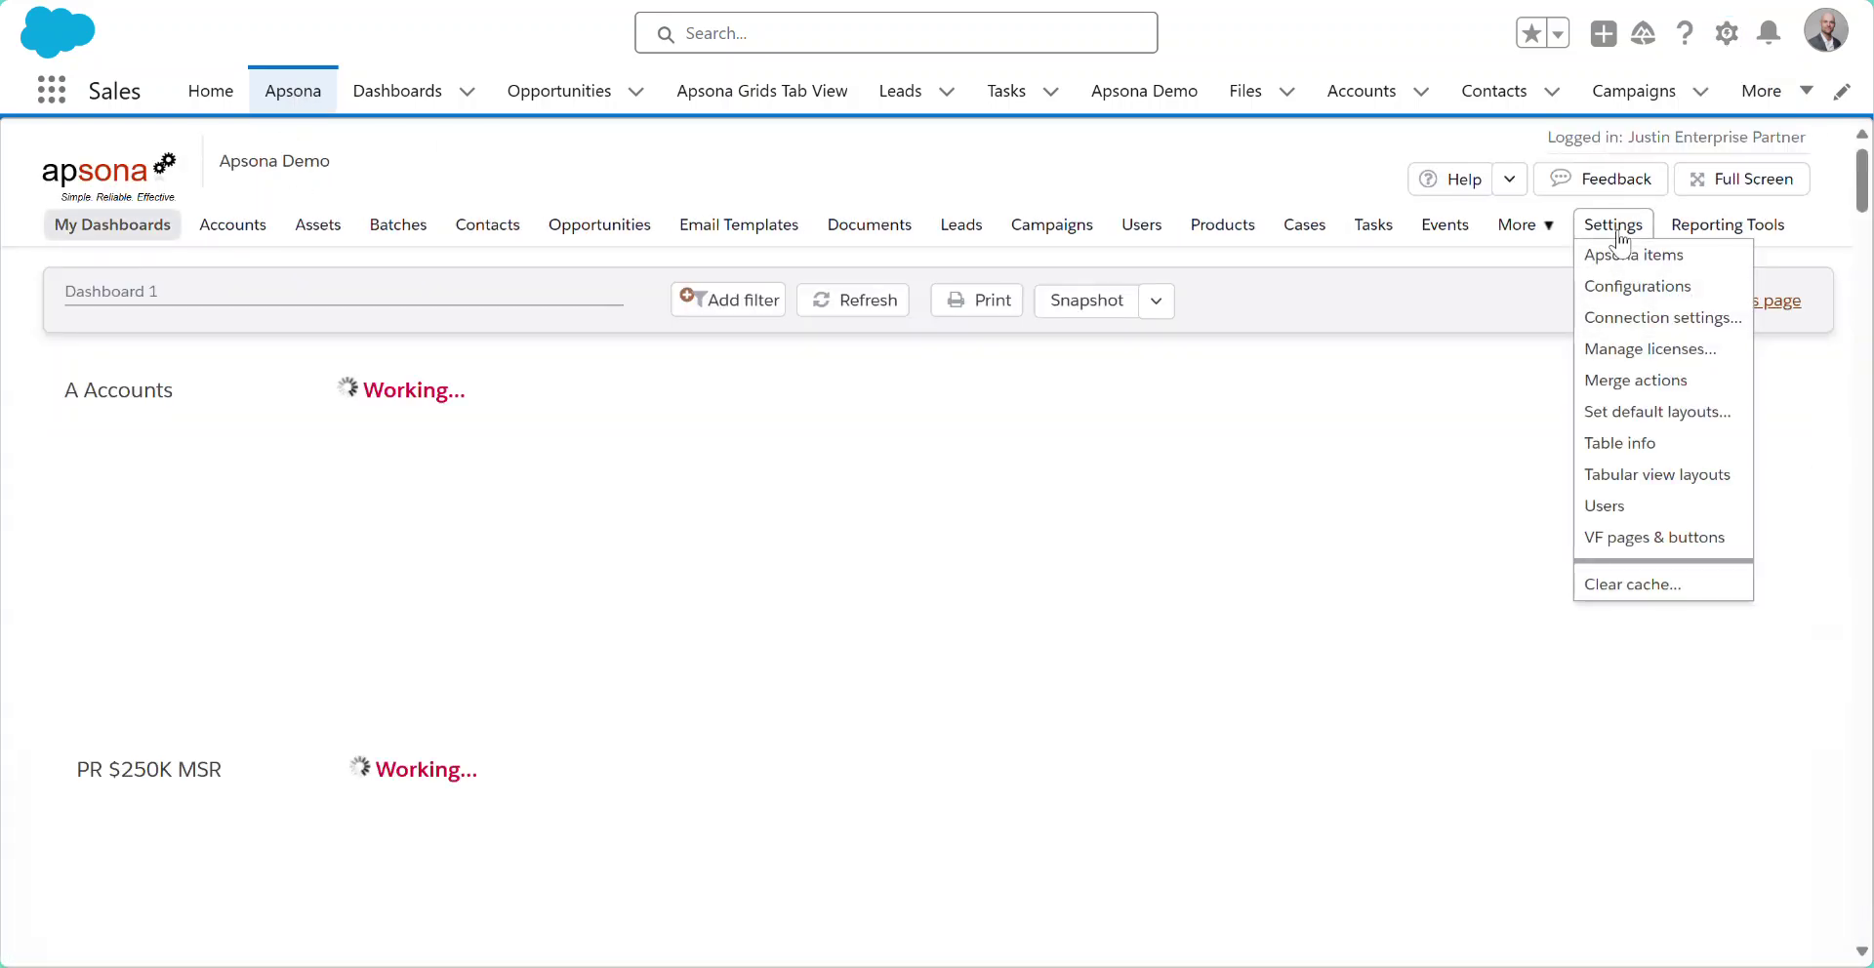
left_click(1618, 257)
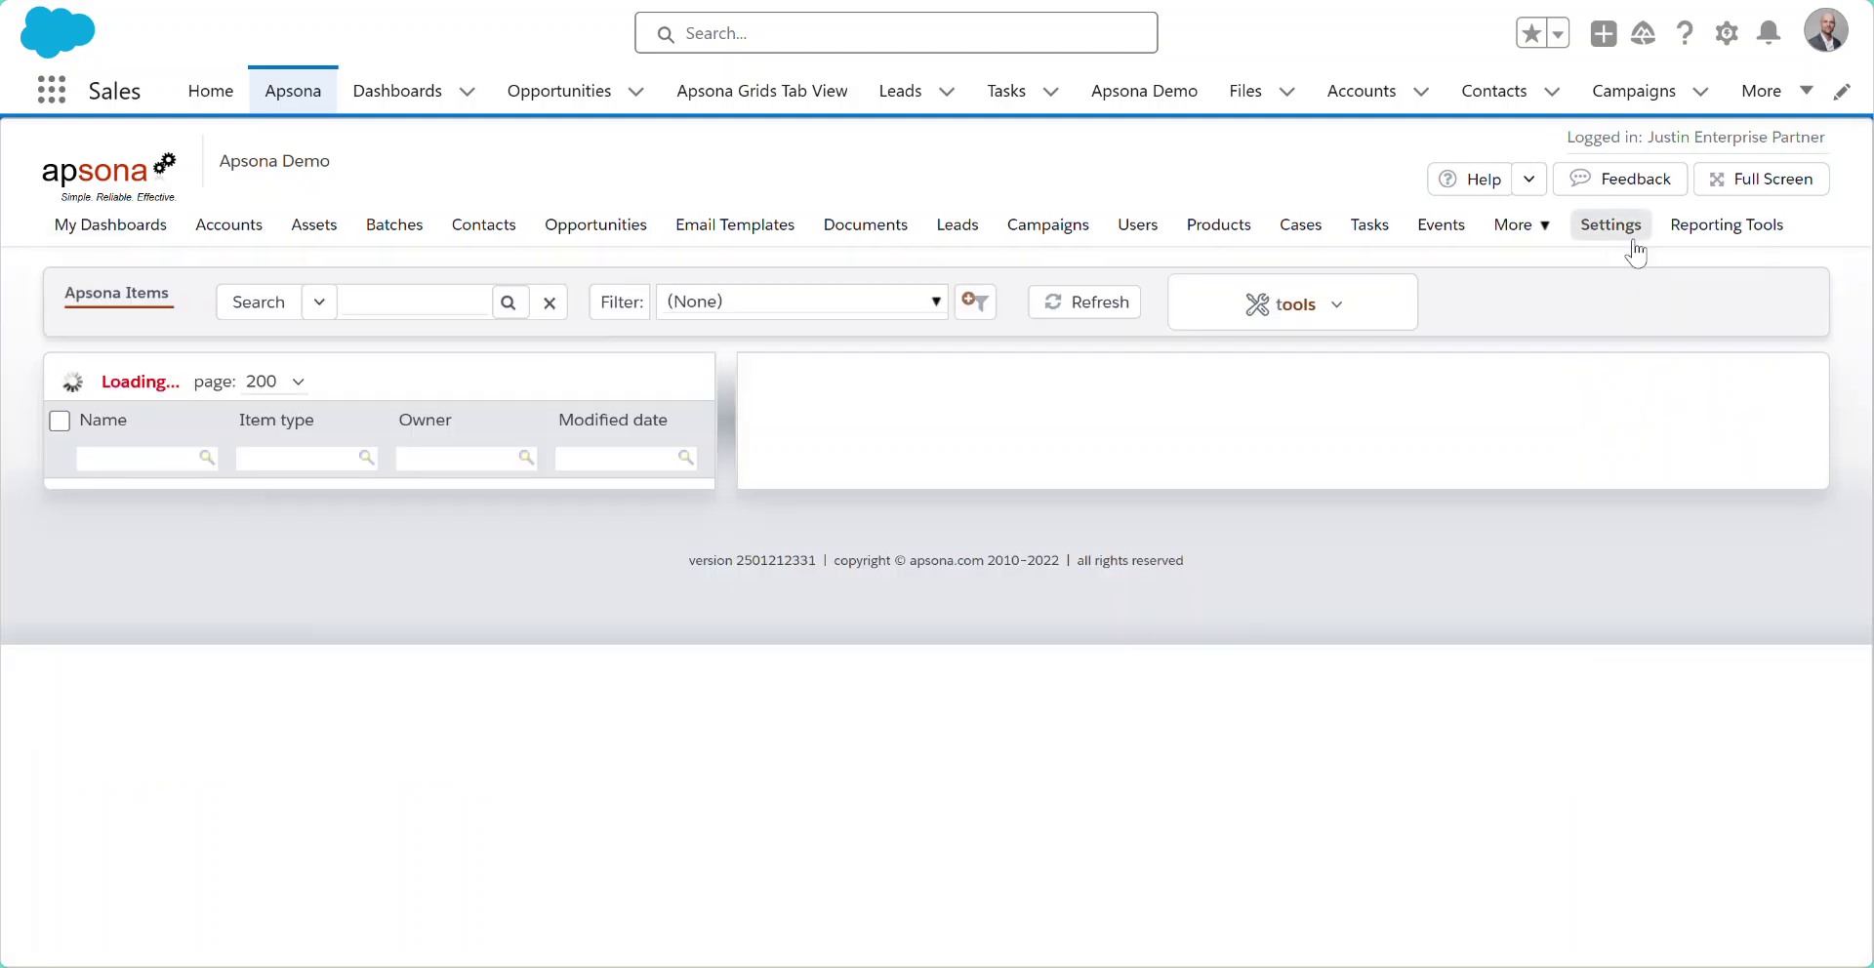
mouse_move(1636, 245)
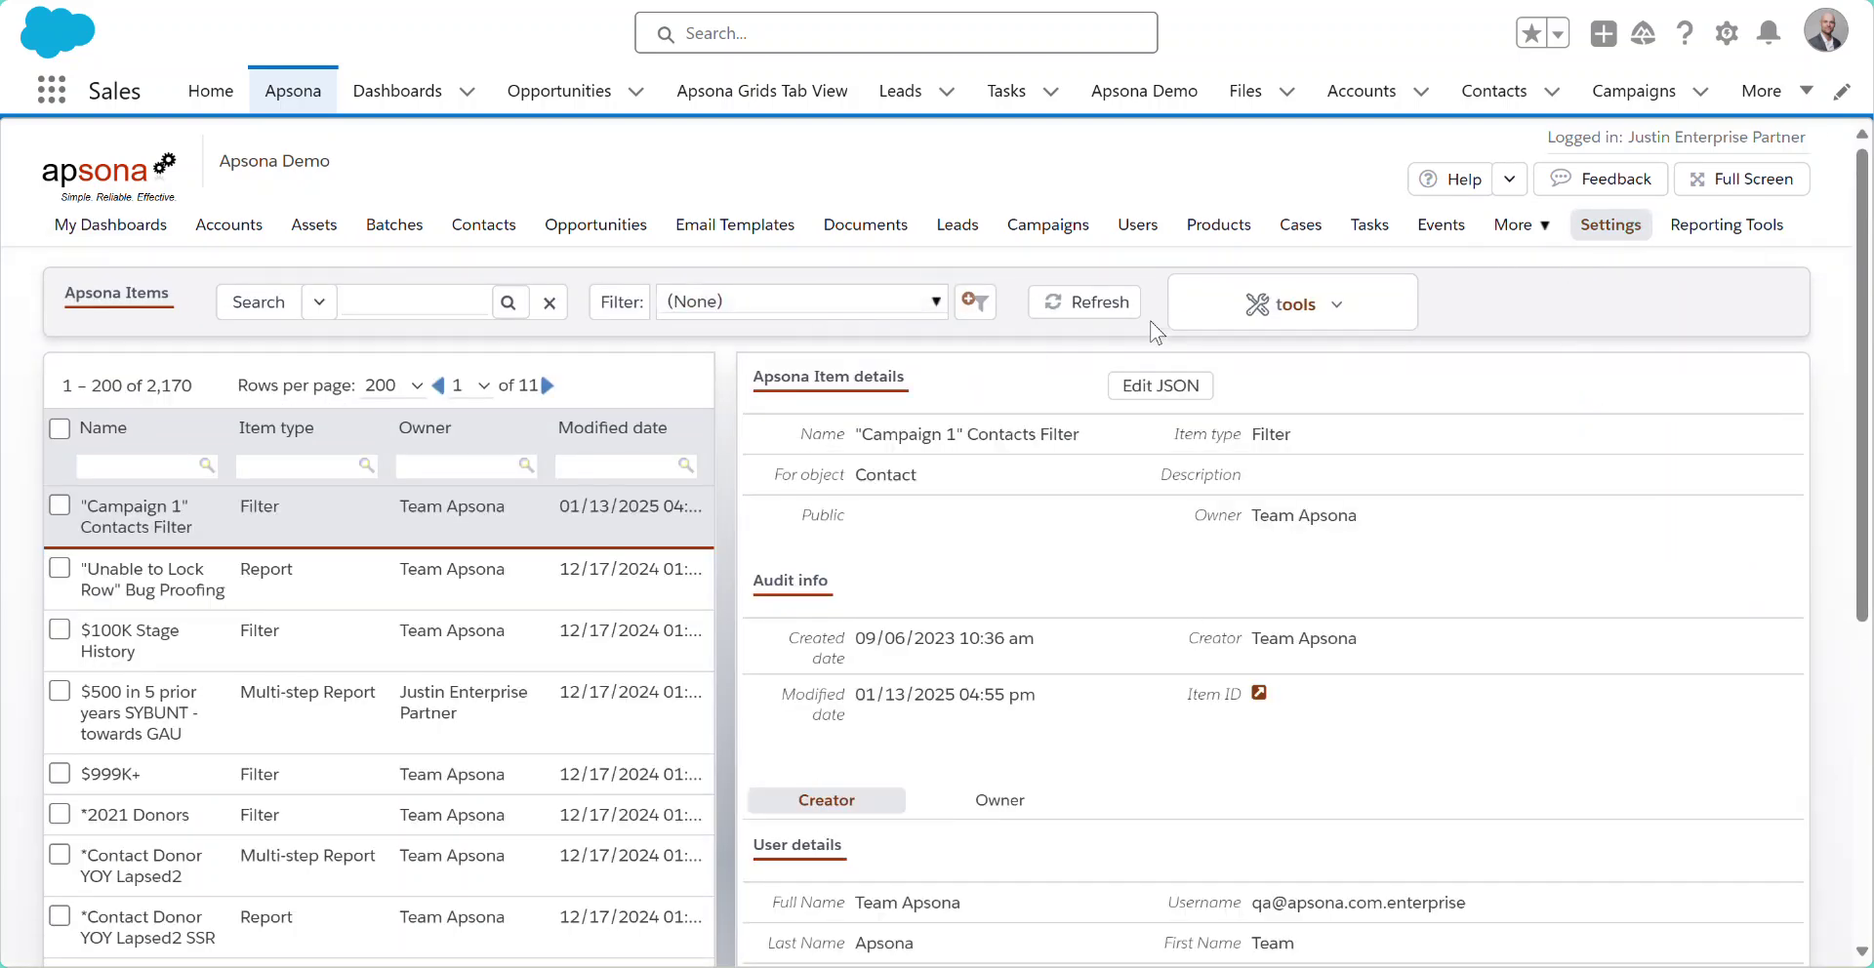
Step: Start an import of Apsona items and choose the data file Campaign Segmentation & List Management 2025-01-21.dat
mouse_move(1226, 321)
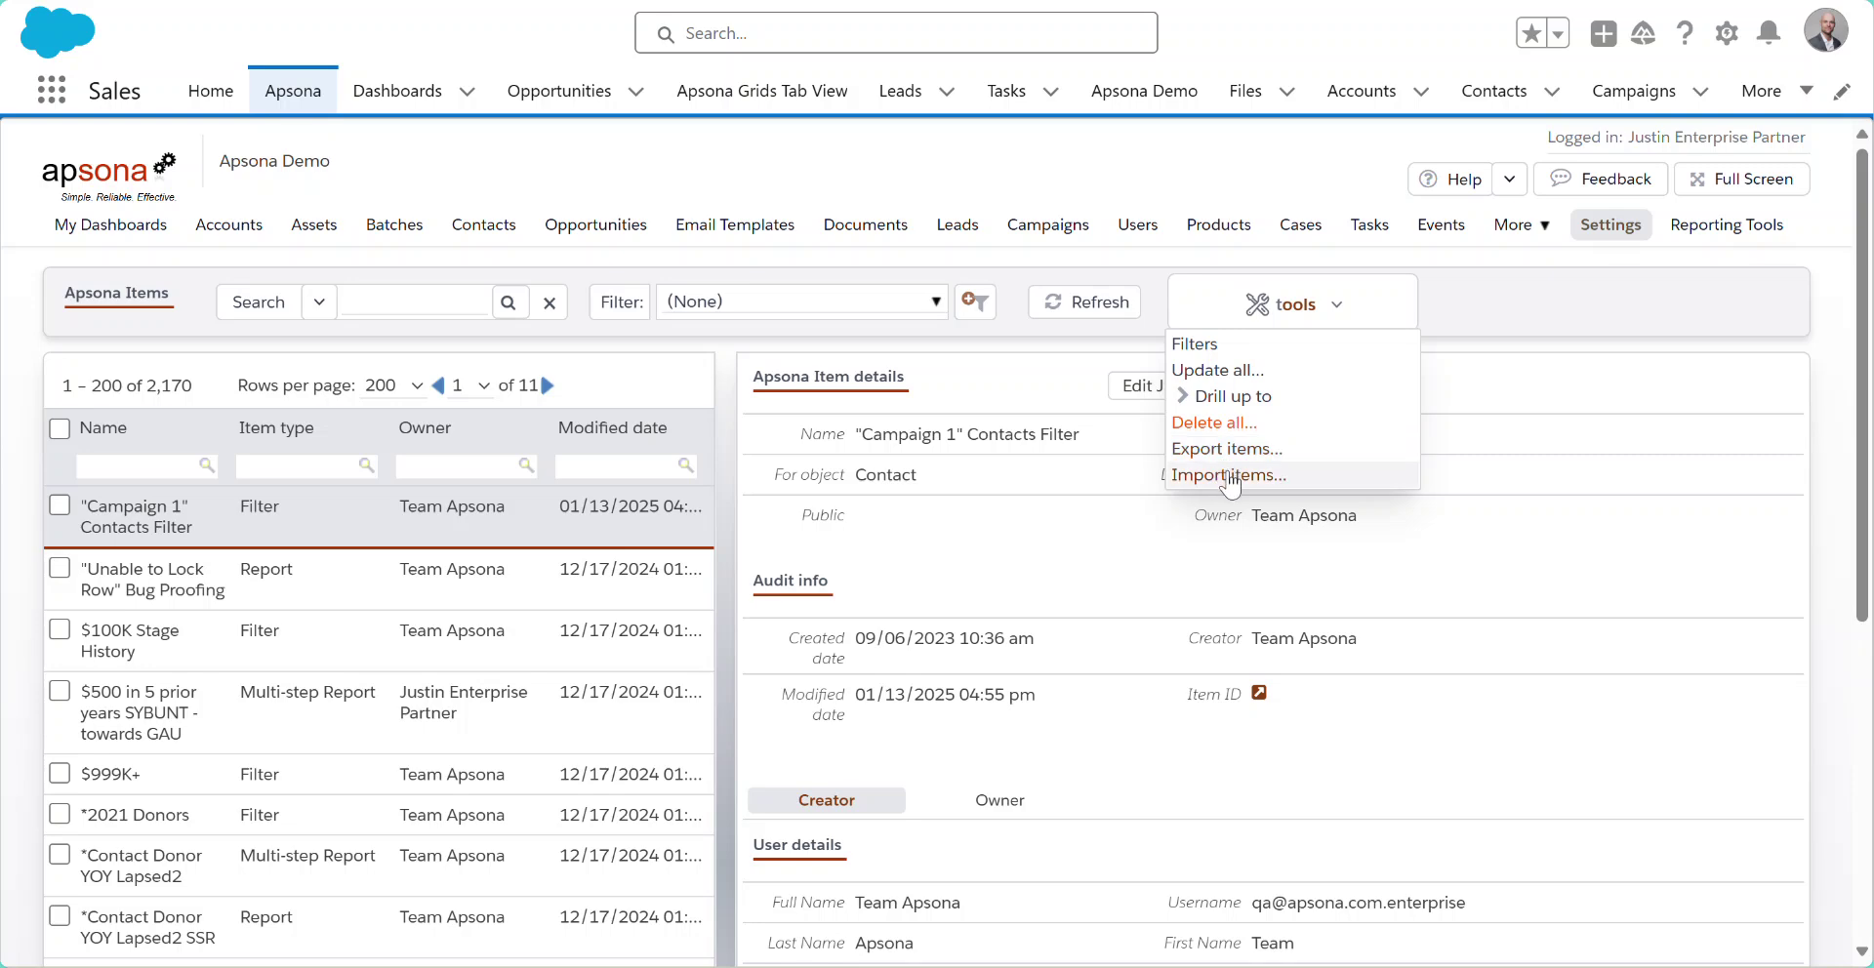
left_click(1228, 475)
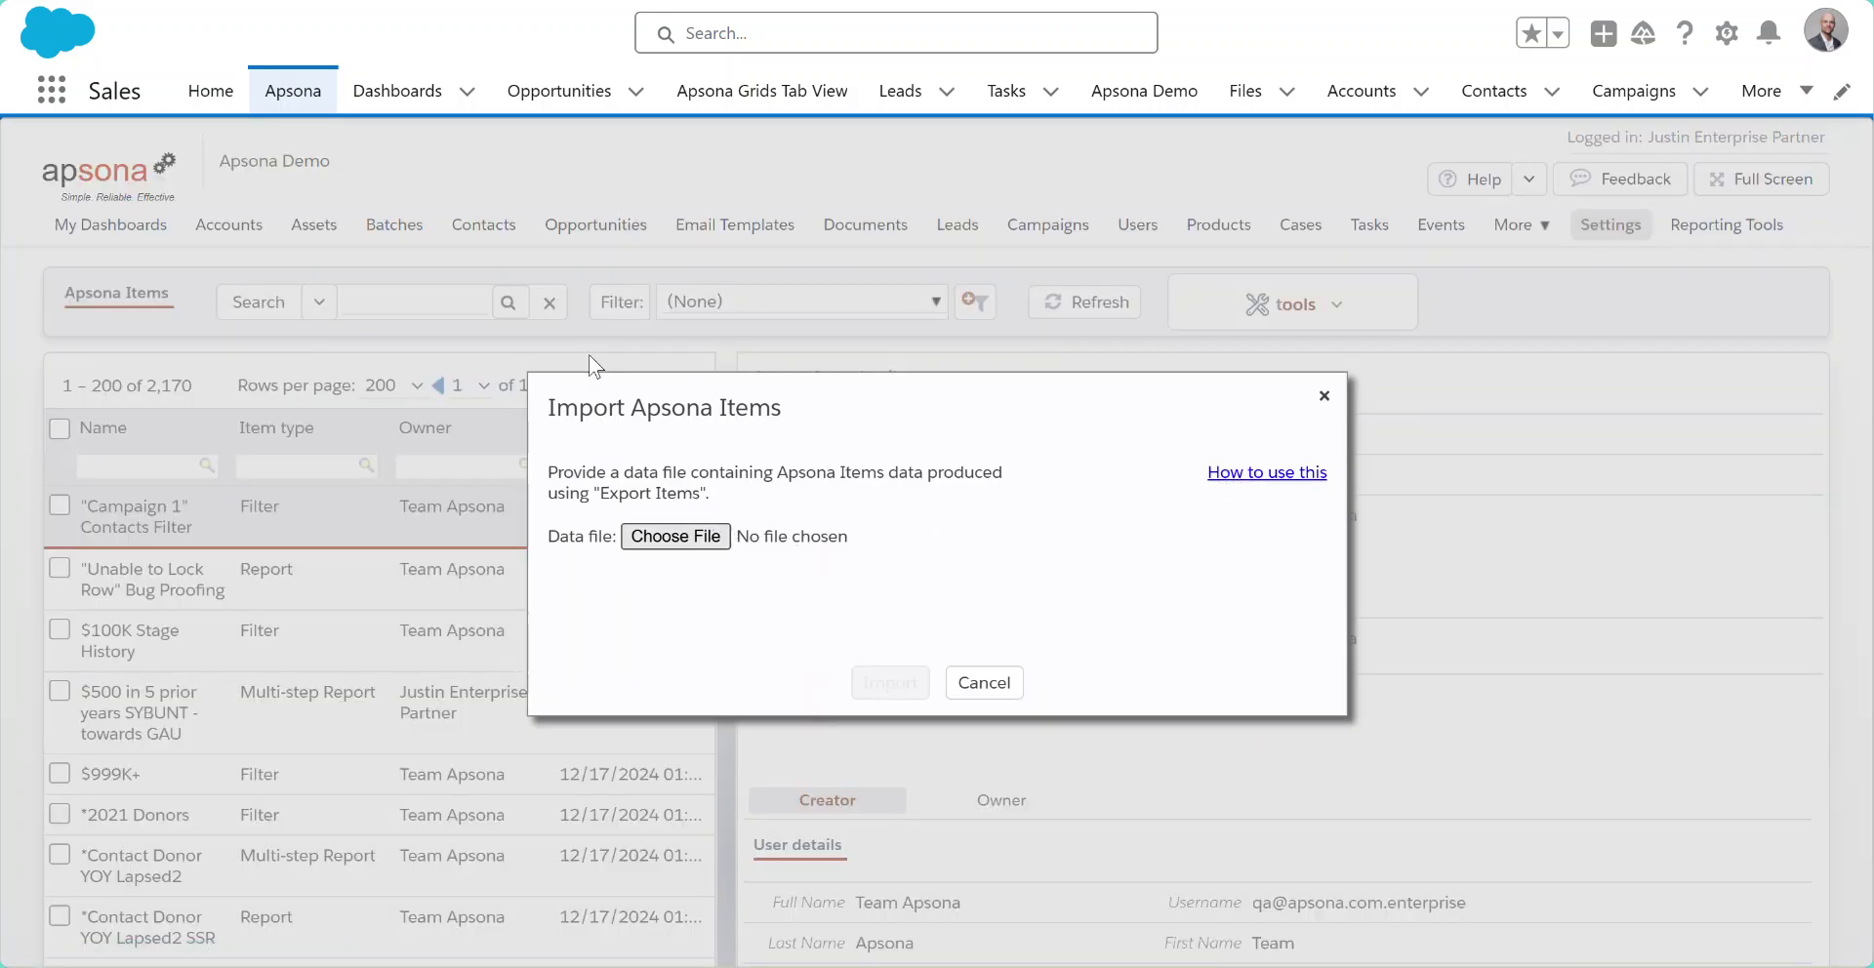
left_click(675, 536)
double_click(292, 85)
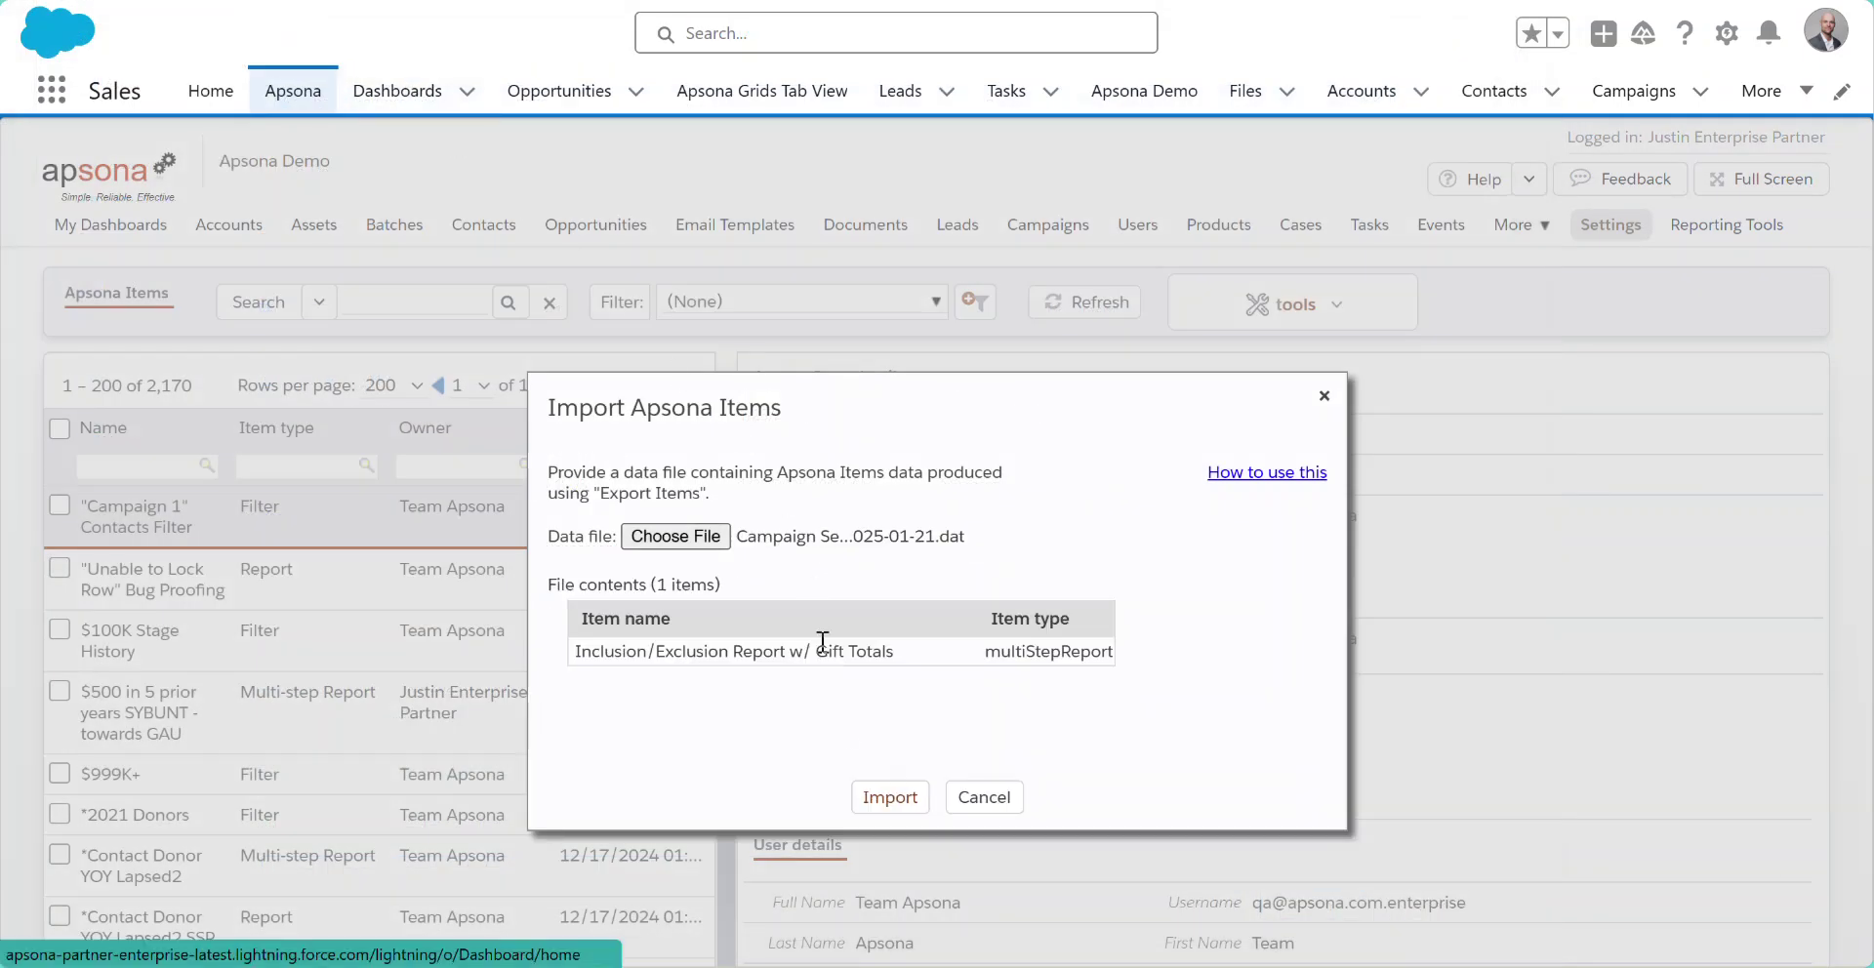
Step: Import the Inclusion/Exclusion Report w/ Gift Totals item and sort the items list by modified date, newest first
left_click_drag(575, 651, 899, 651)
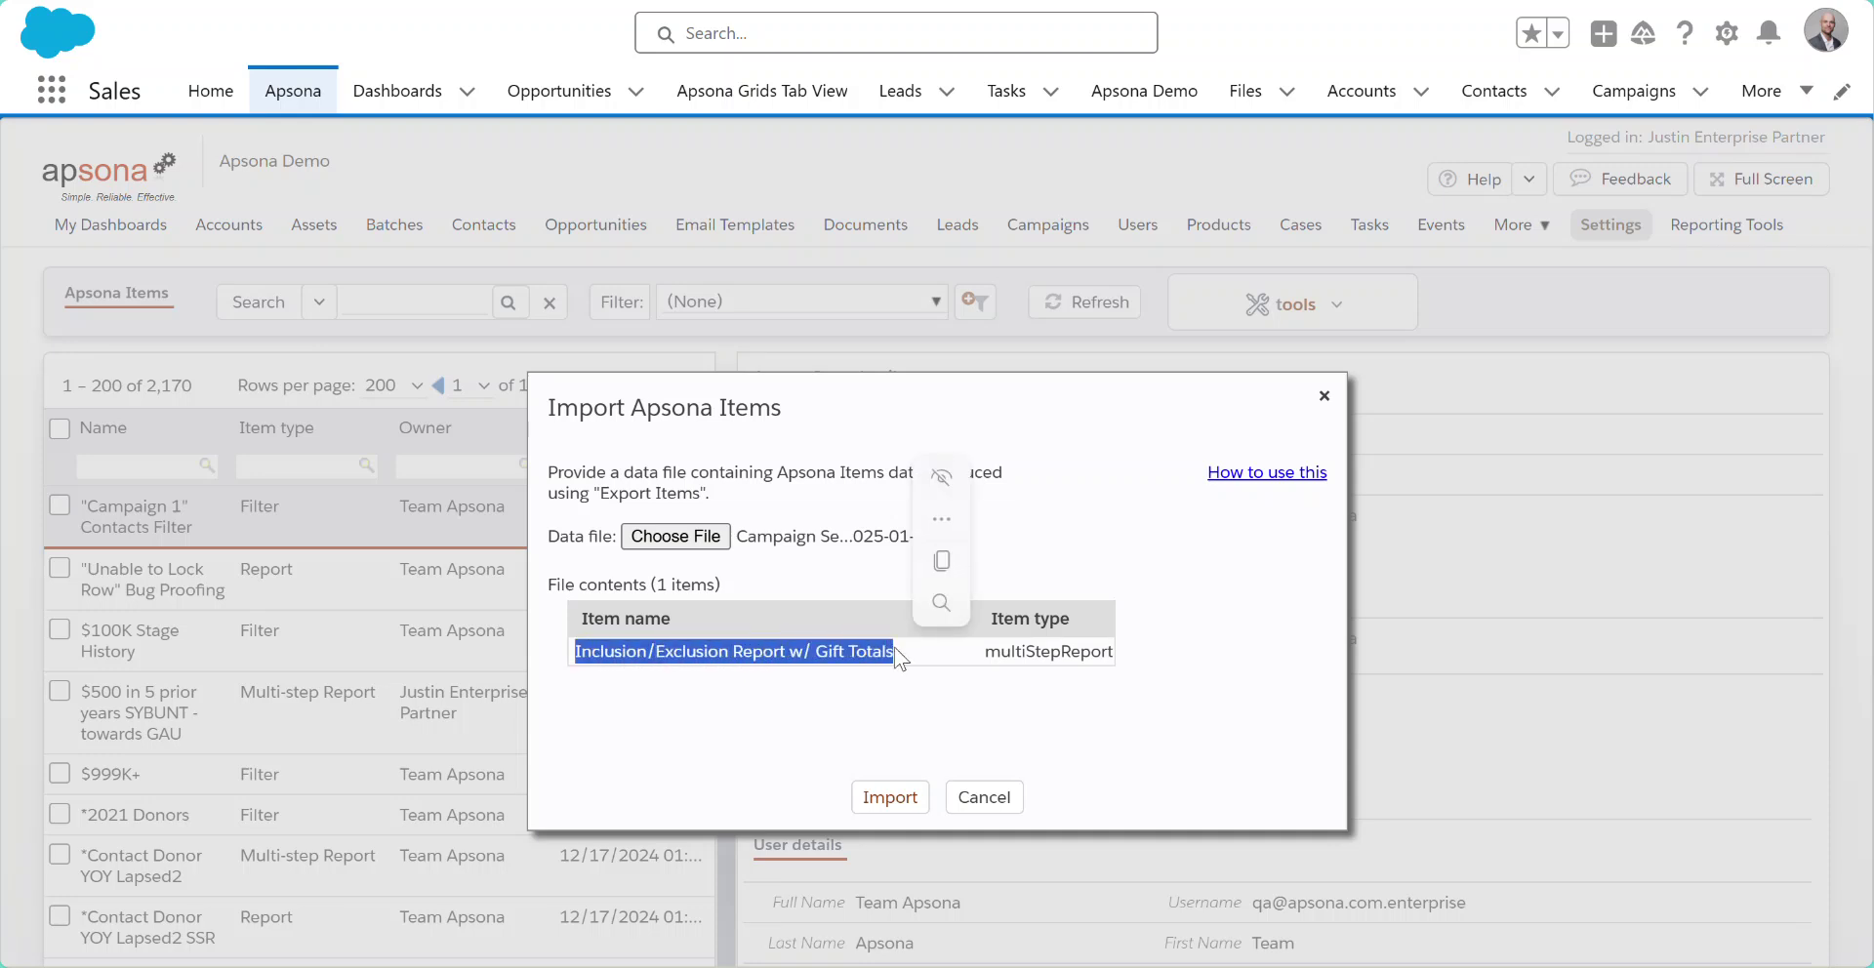
left_click(888, 795)
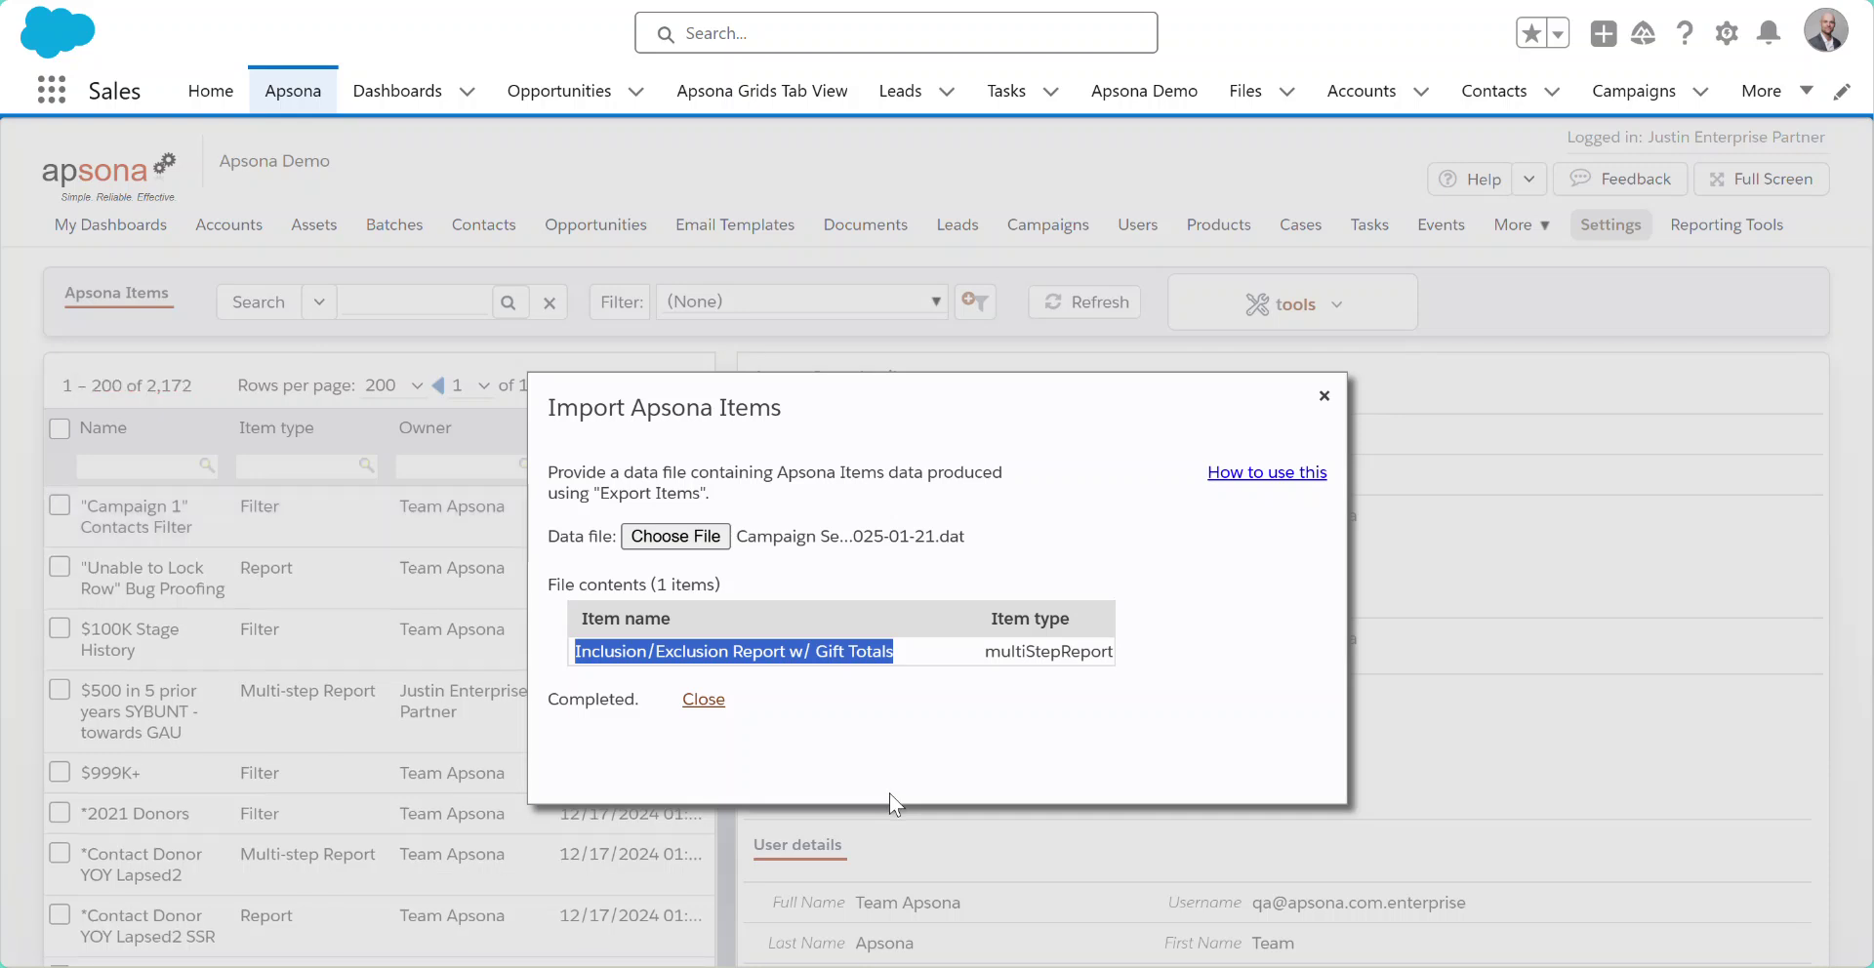
left_click(703, 699)
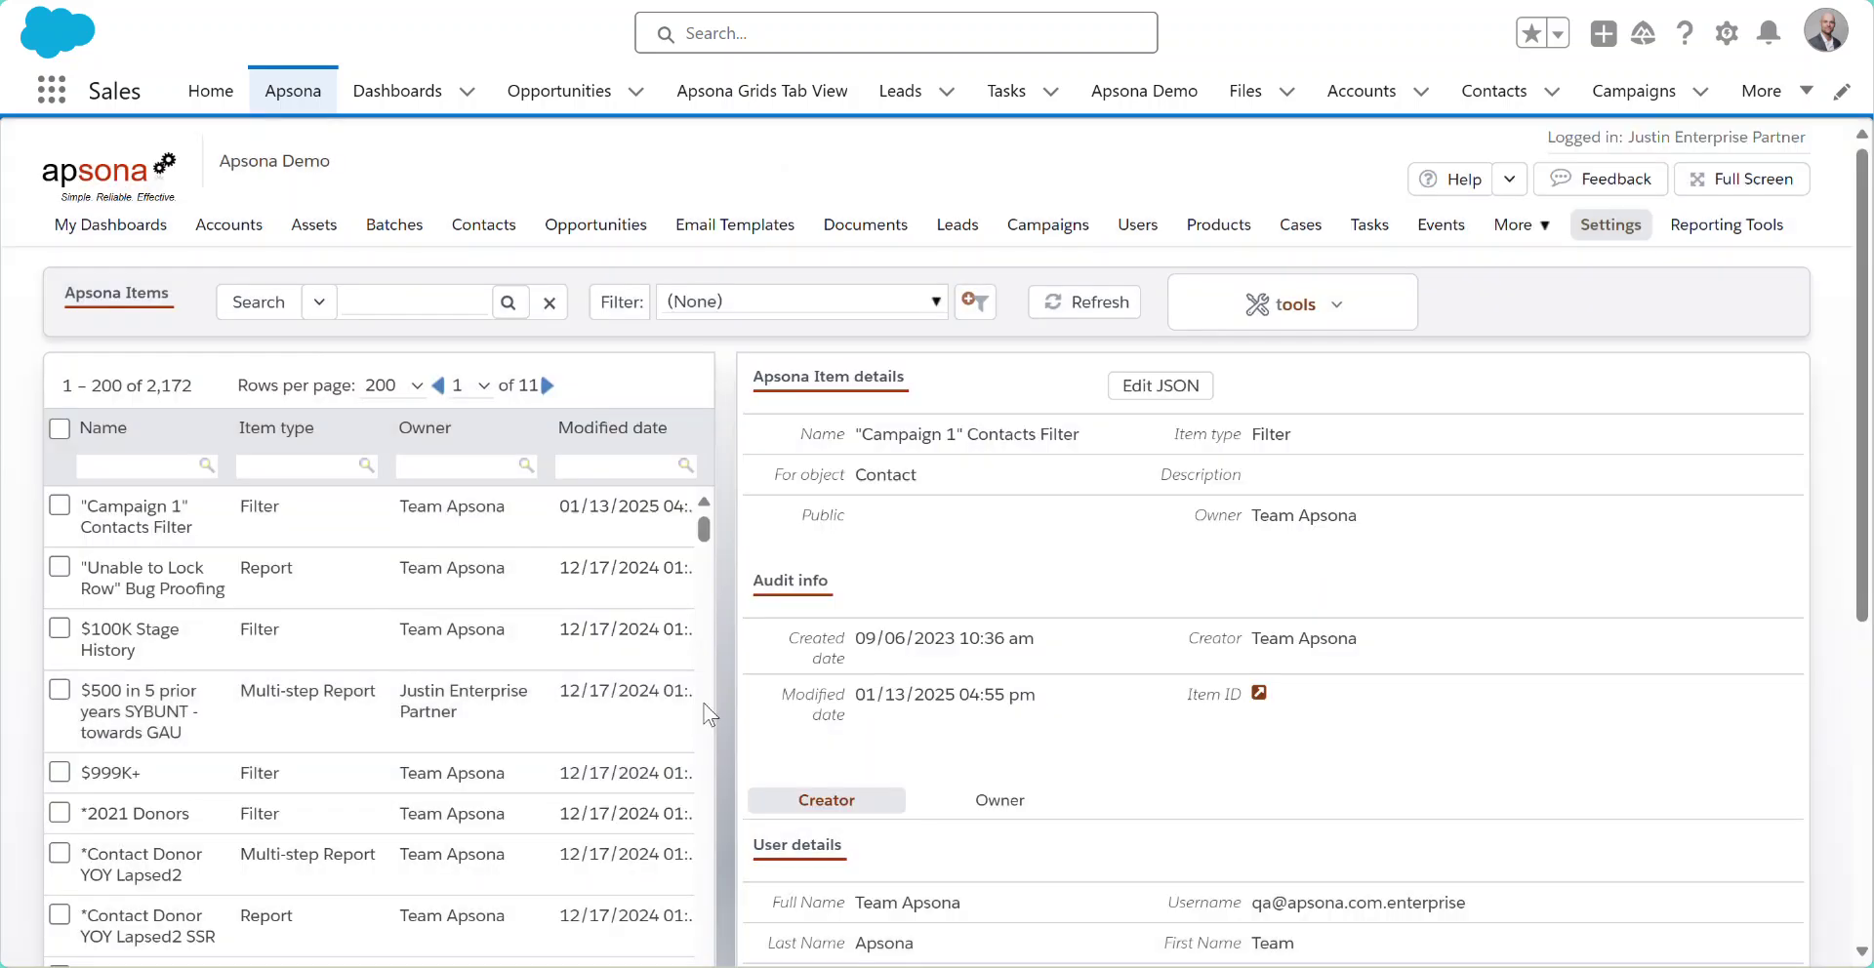
left_click(603, 436)
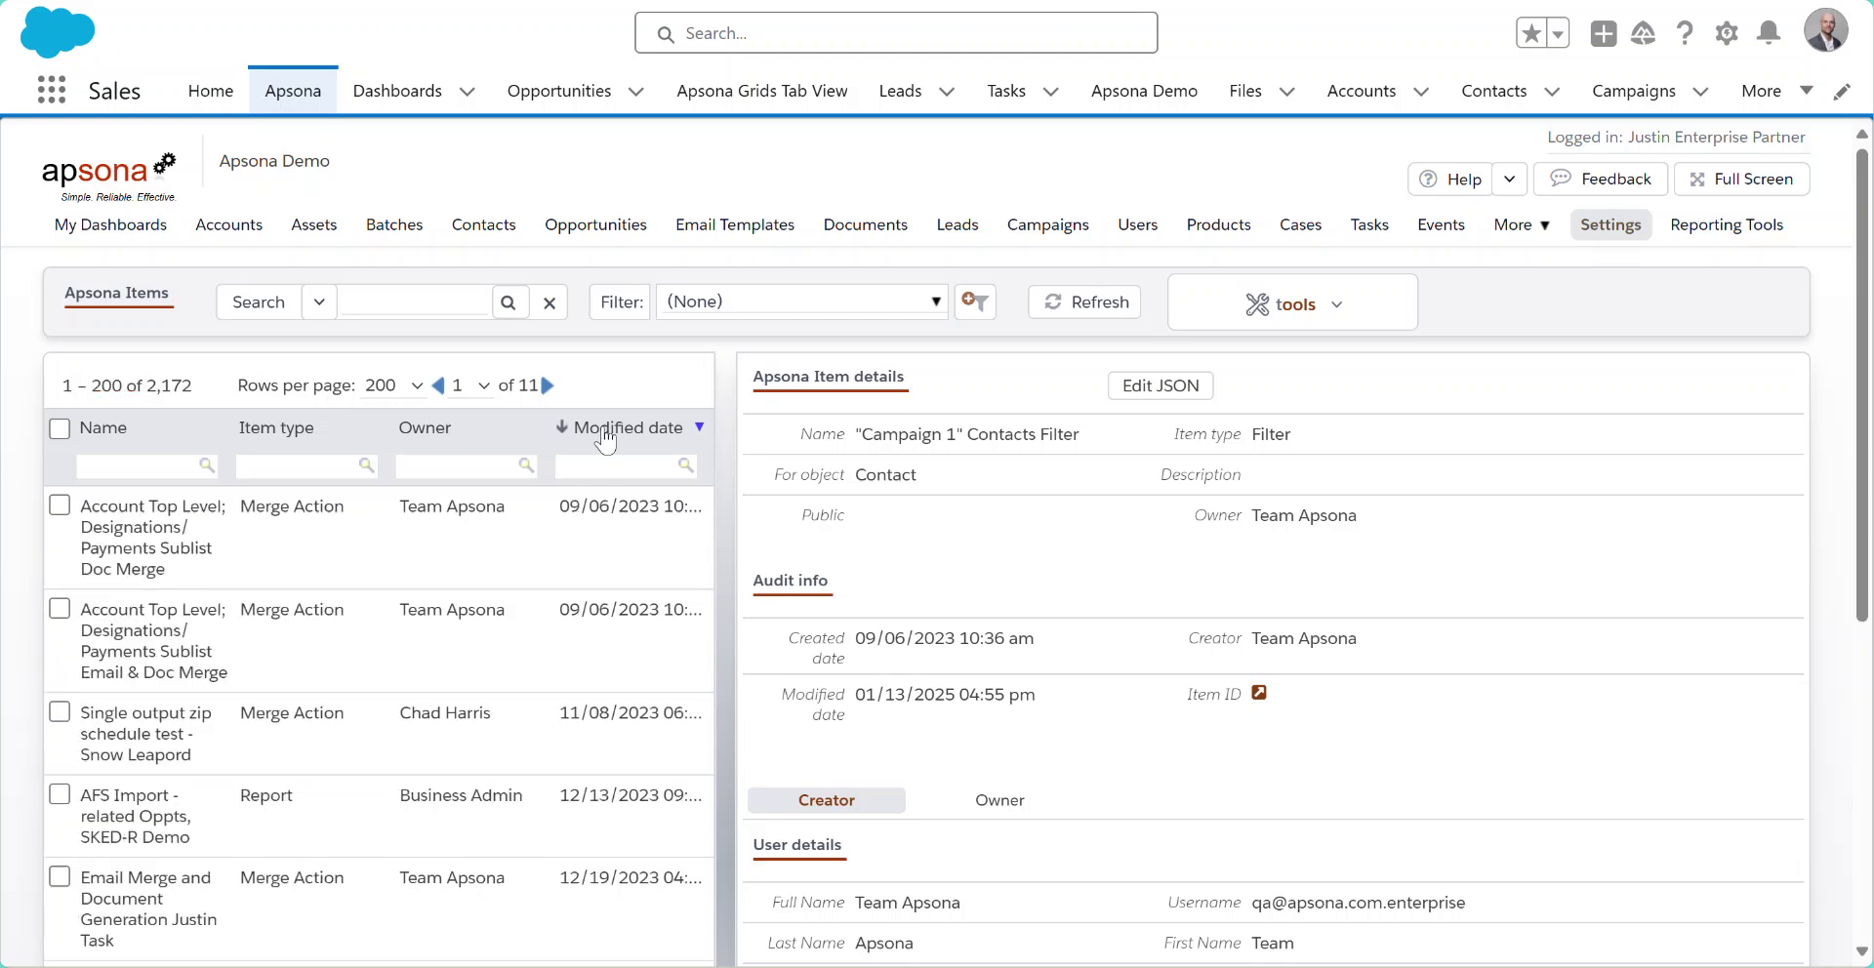
left_click(605, 435)
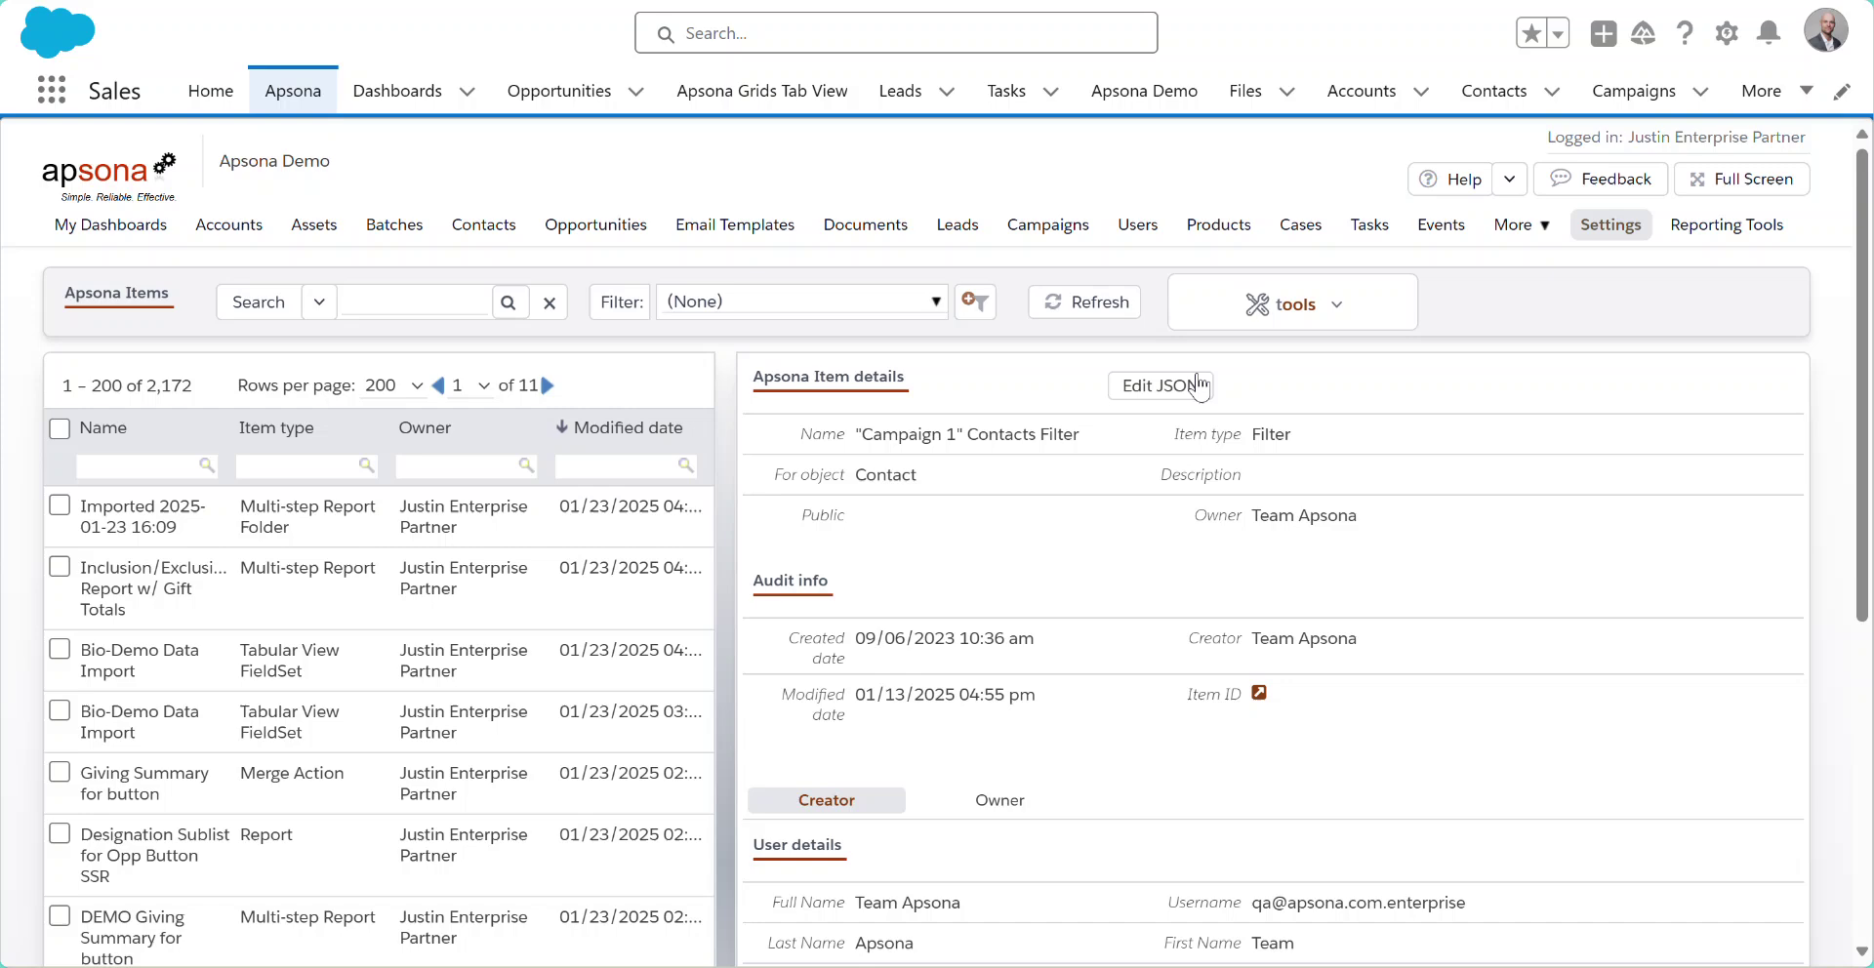
left_click(1708, 256)
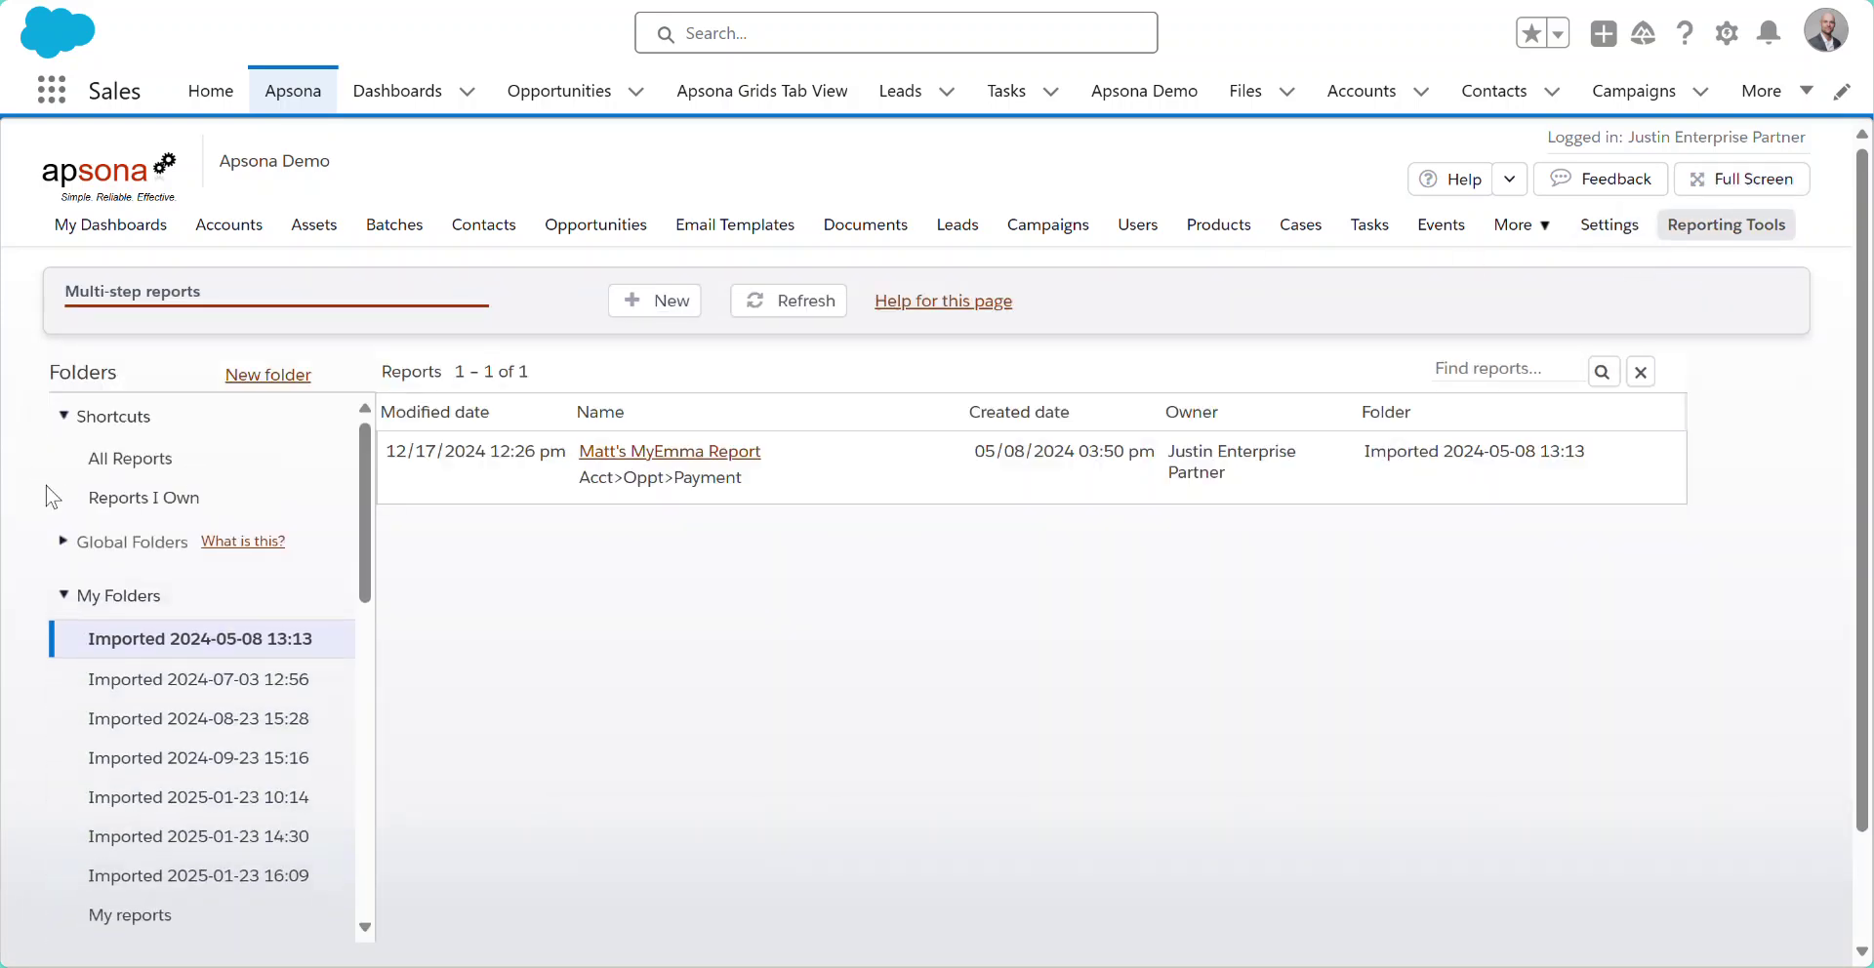
left_click(139, 471)
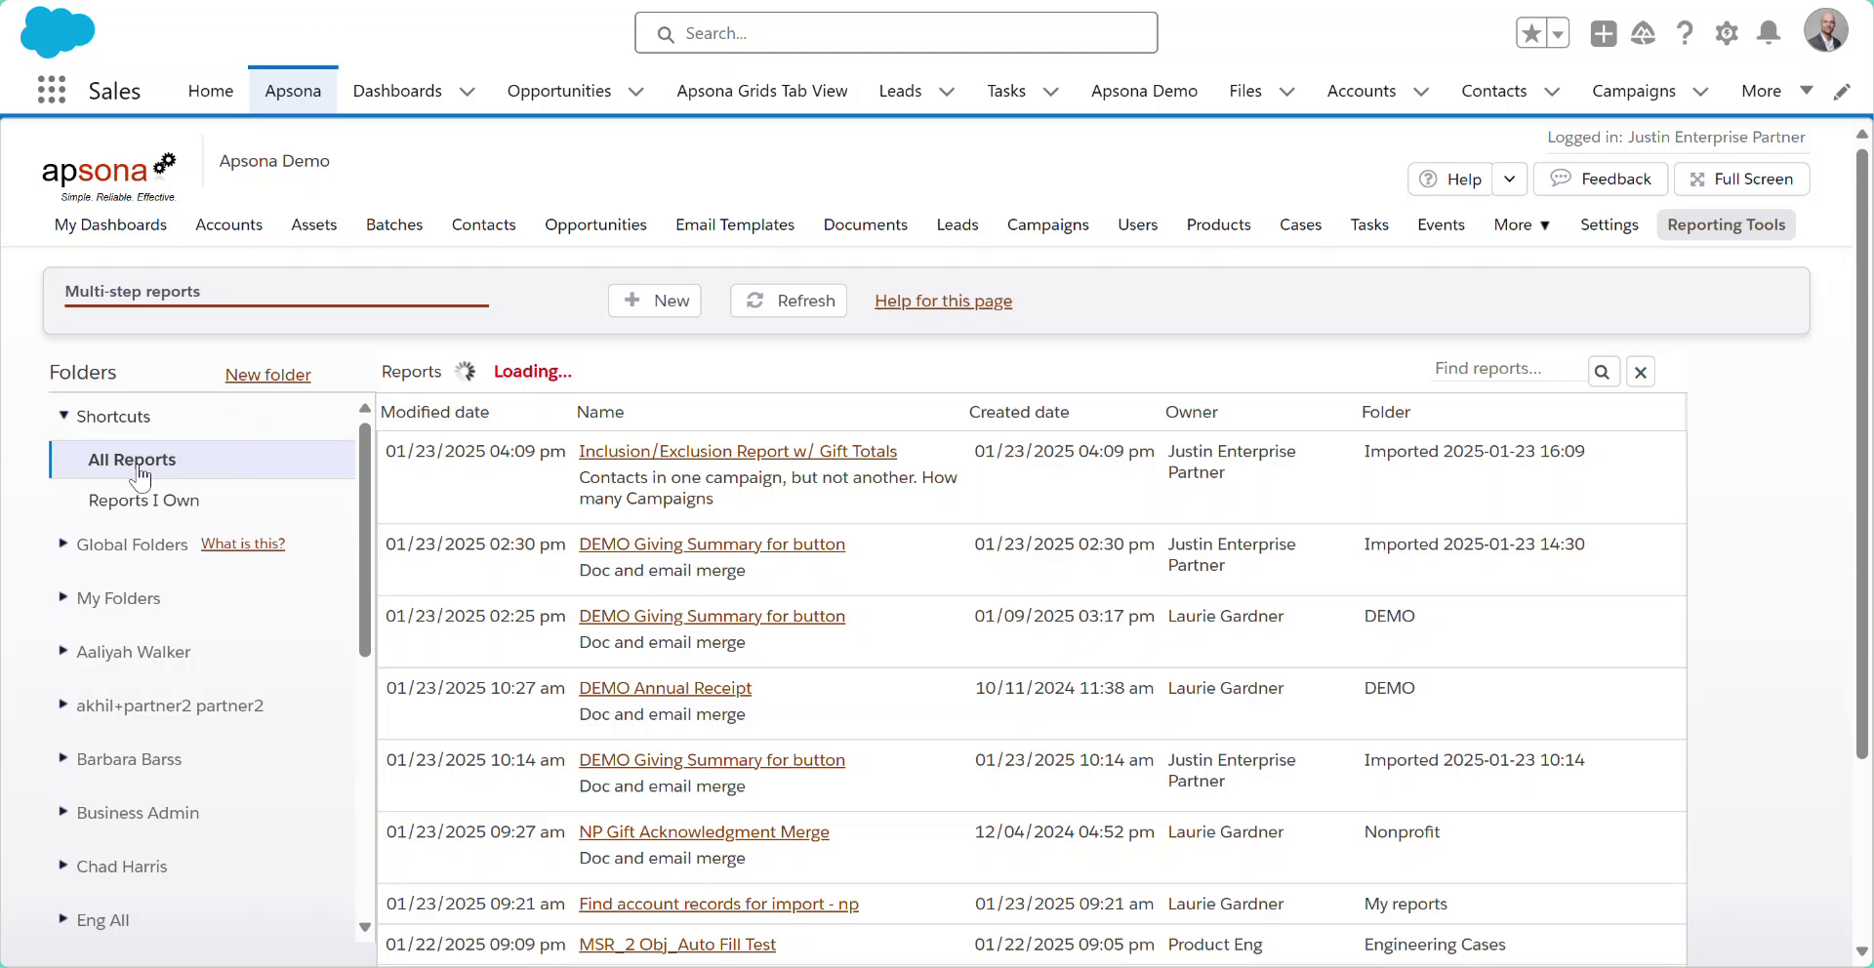
left_click(107, 597)
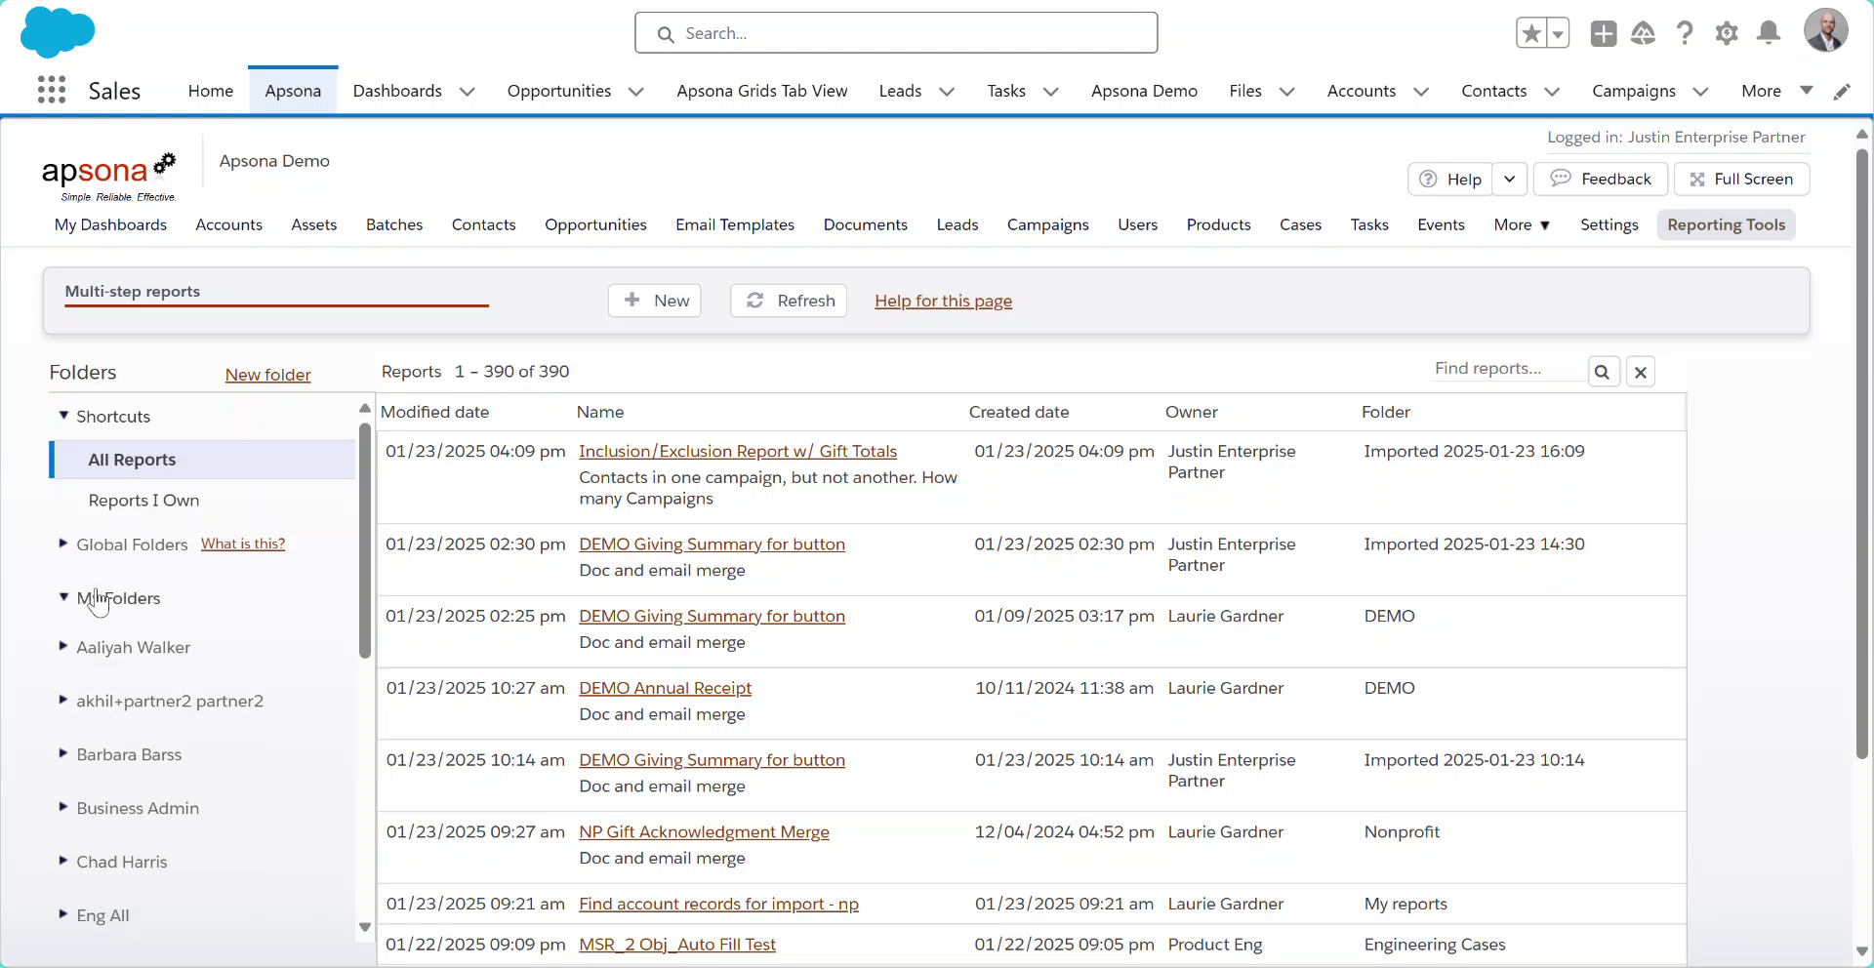
scroll(97, 606, "down", 2)
left_click(156, 749)
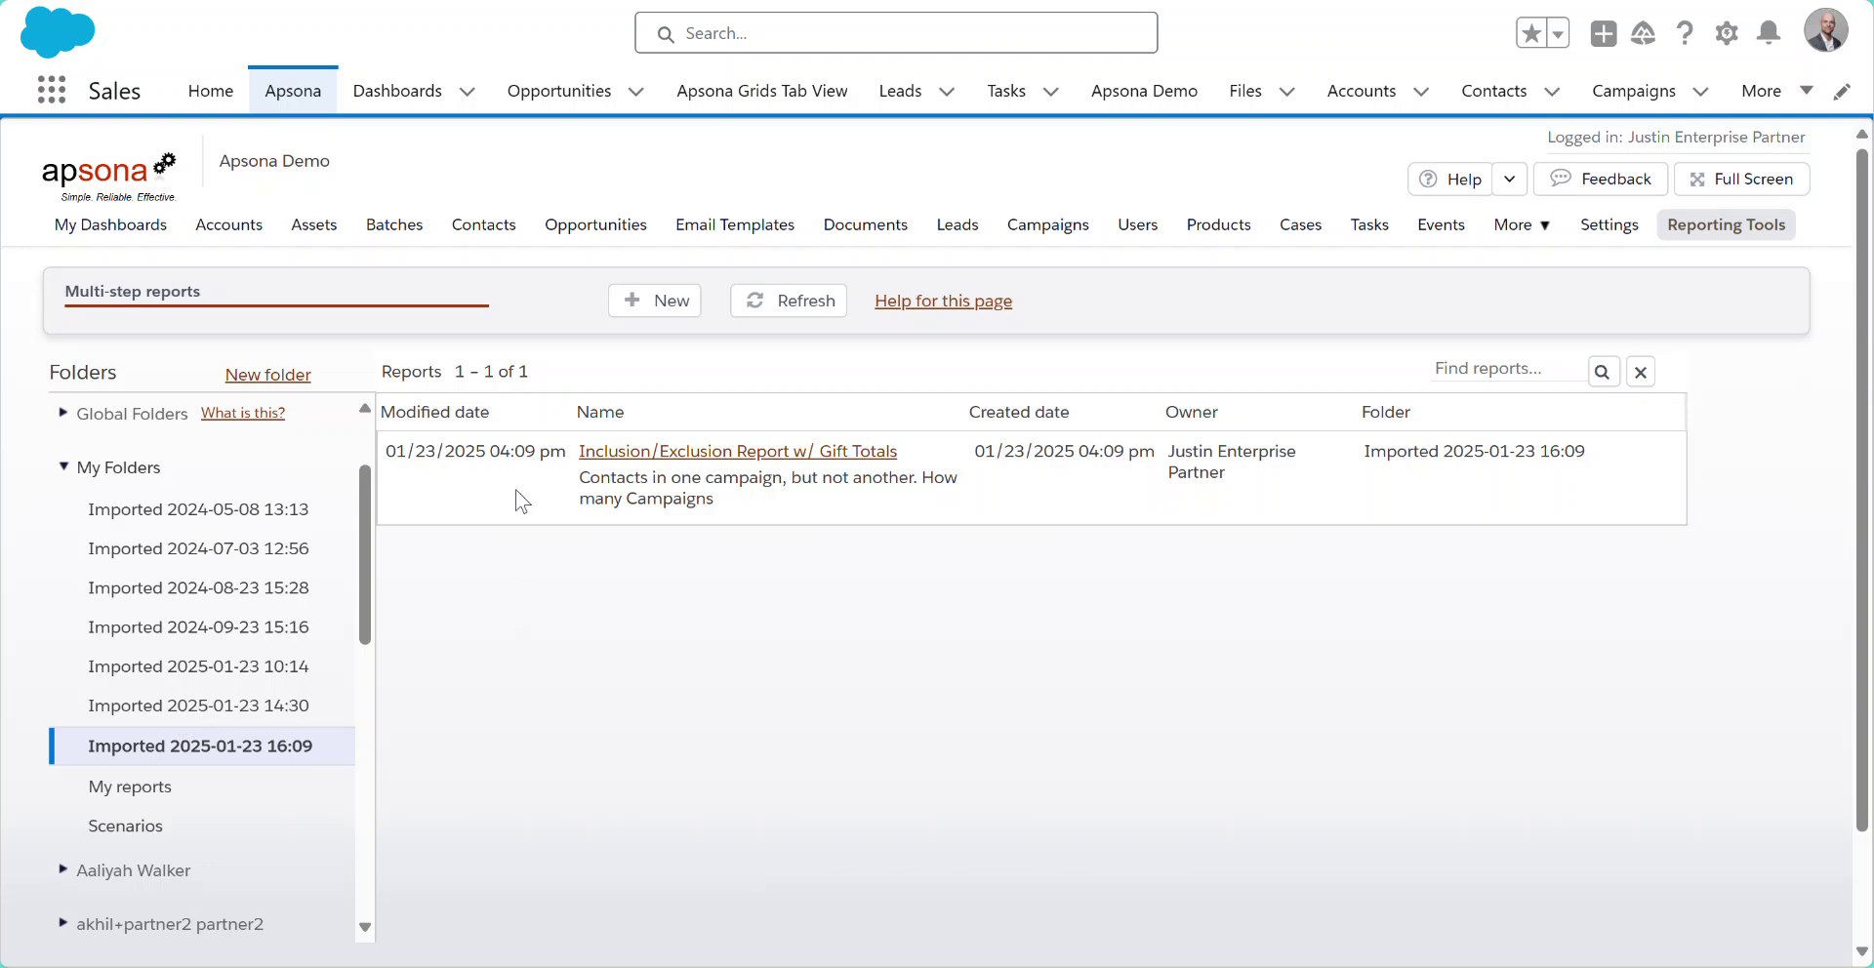
left_click(636, 462)
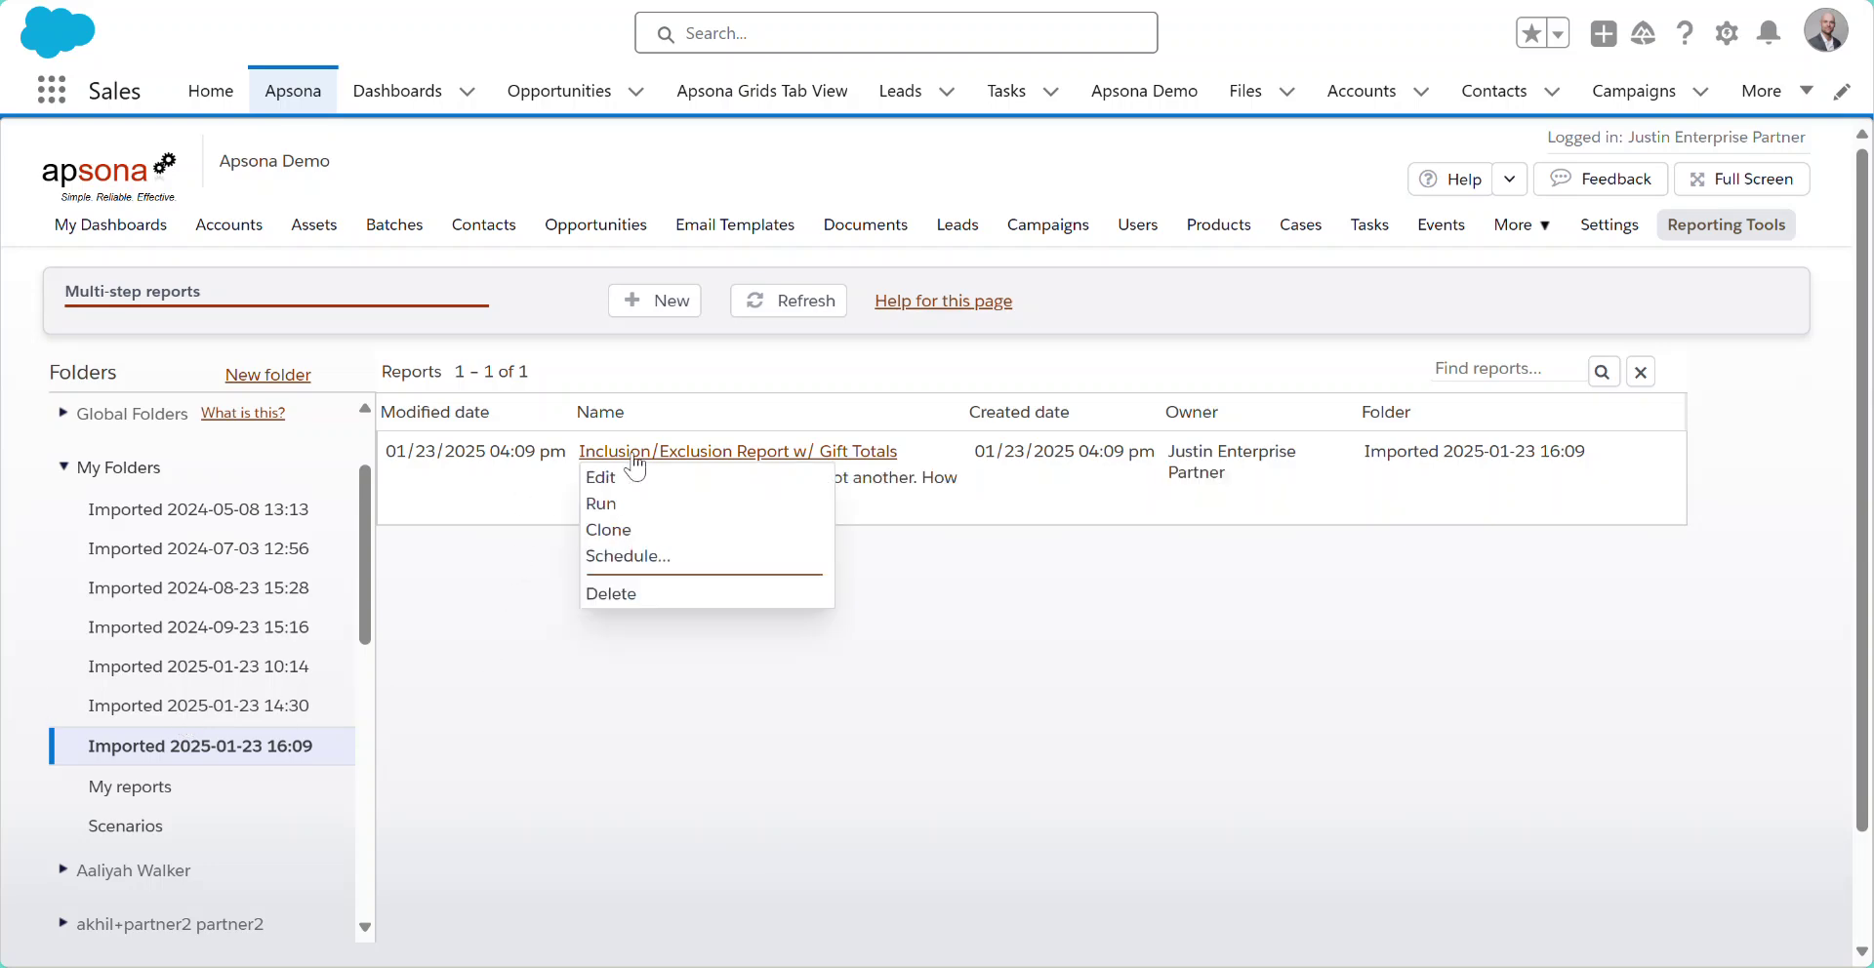
left_click(636, 472)
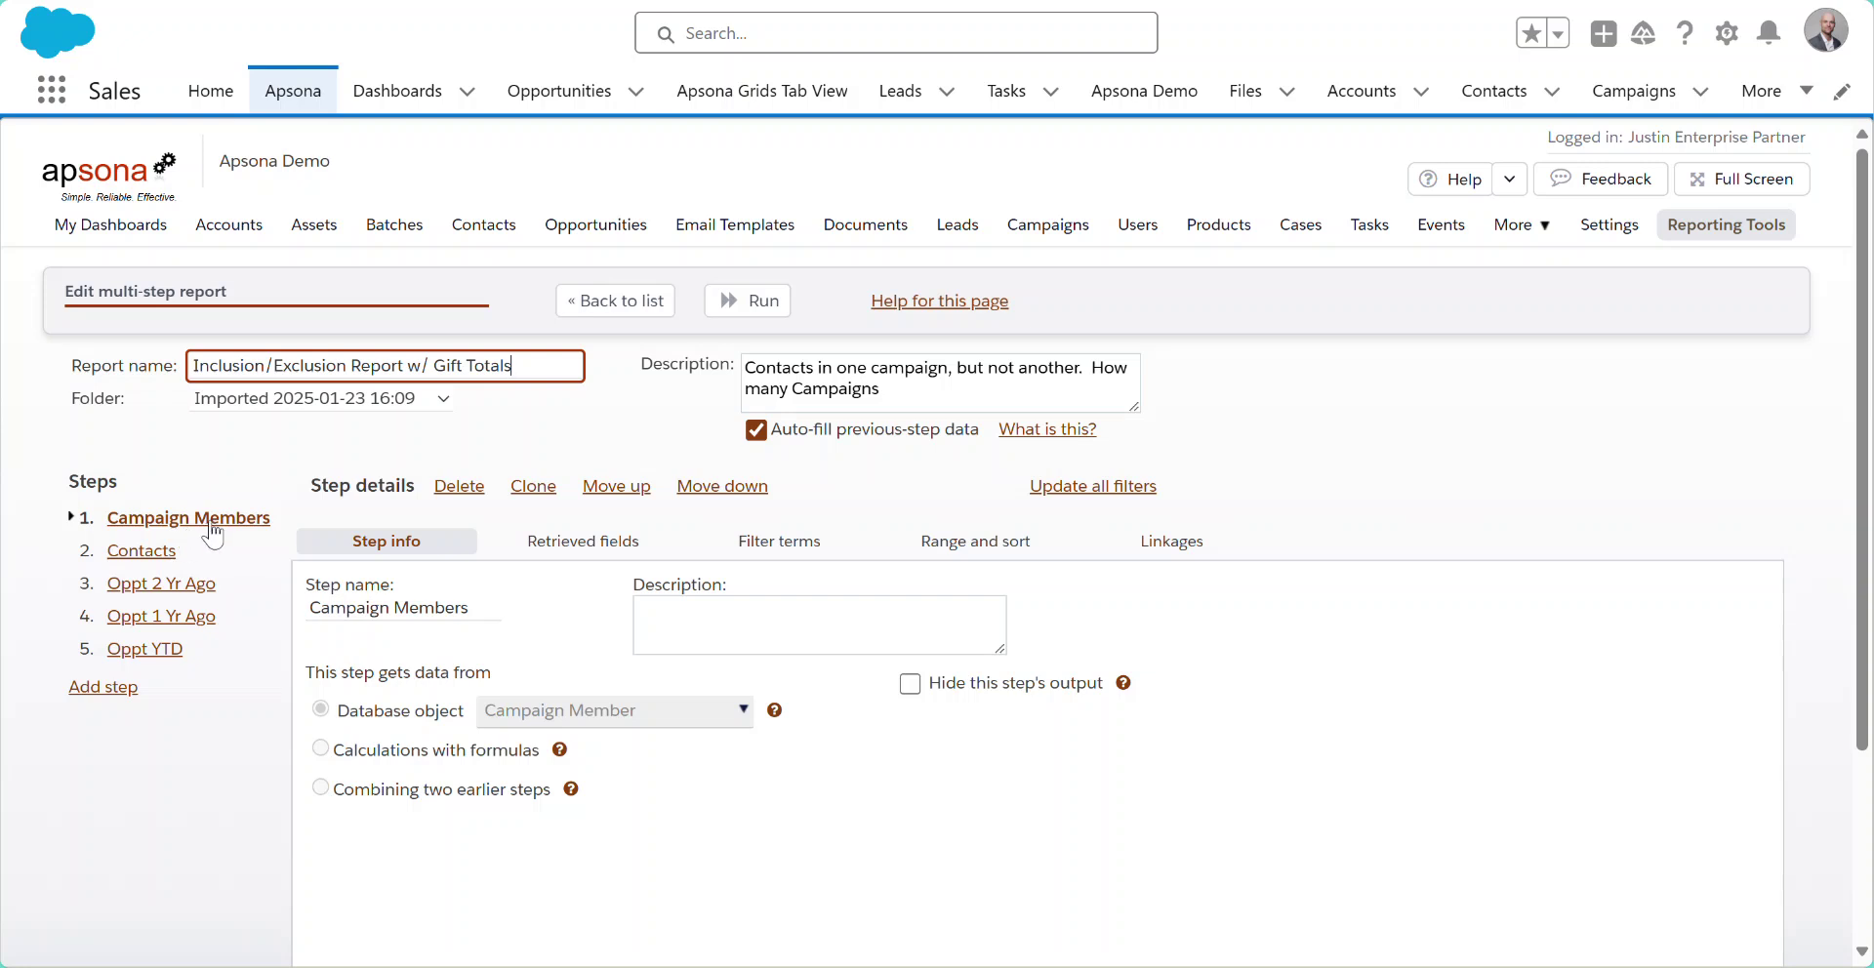
Step: Examine the report's Contacts and opportunity steps, and check the filter terms of the Campaign Members step
left_click(156, 551)
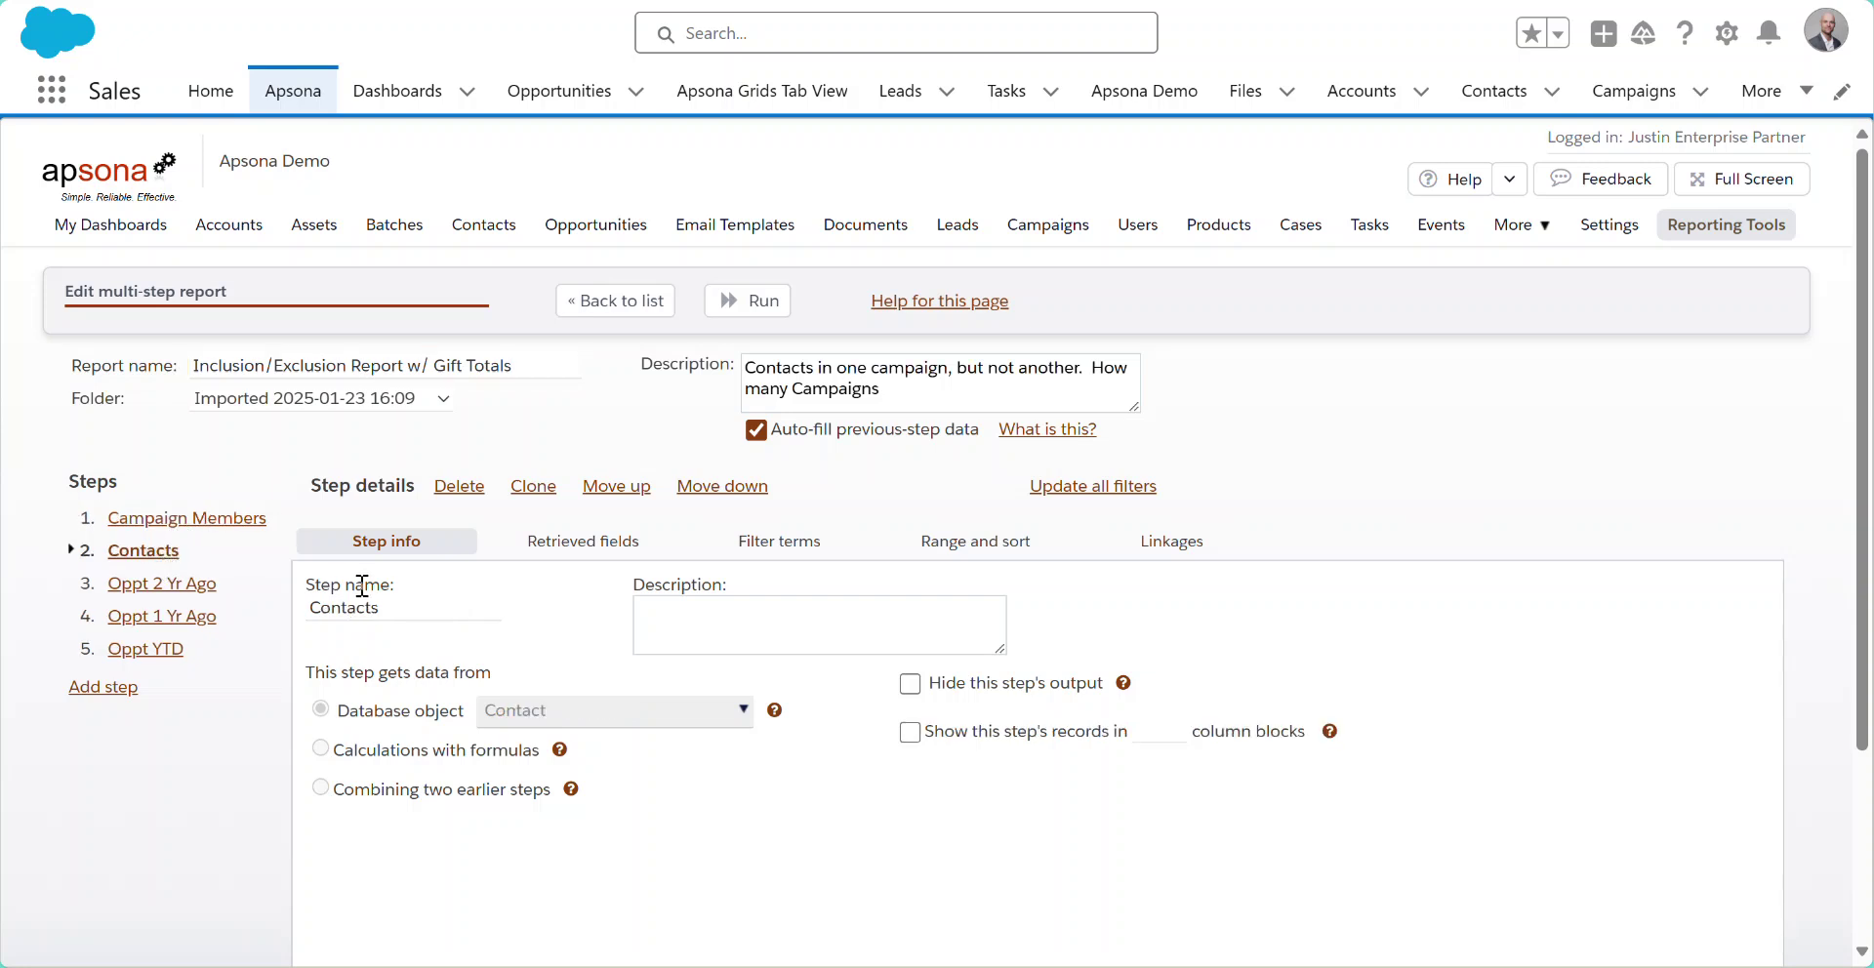
left_click(172, 587)
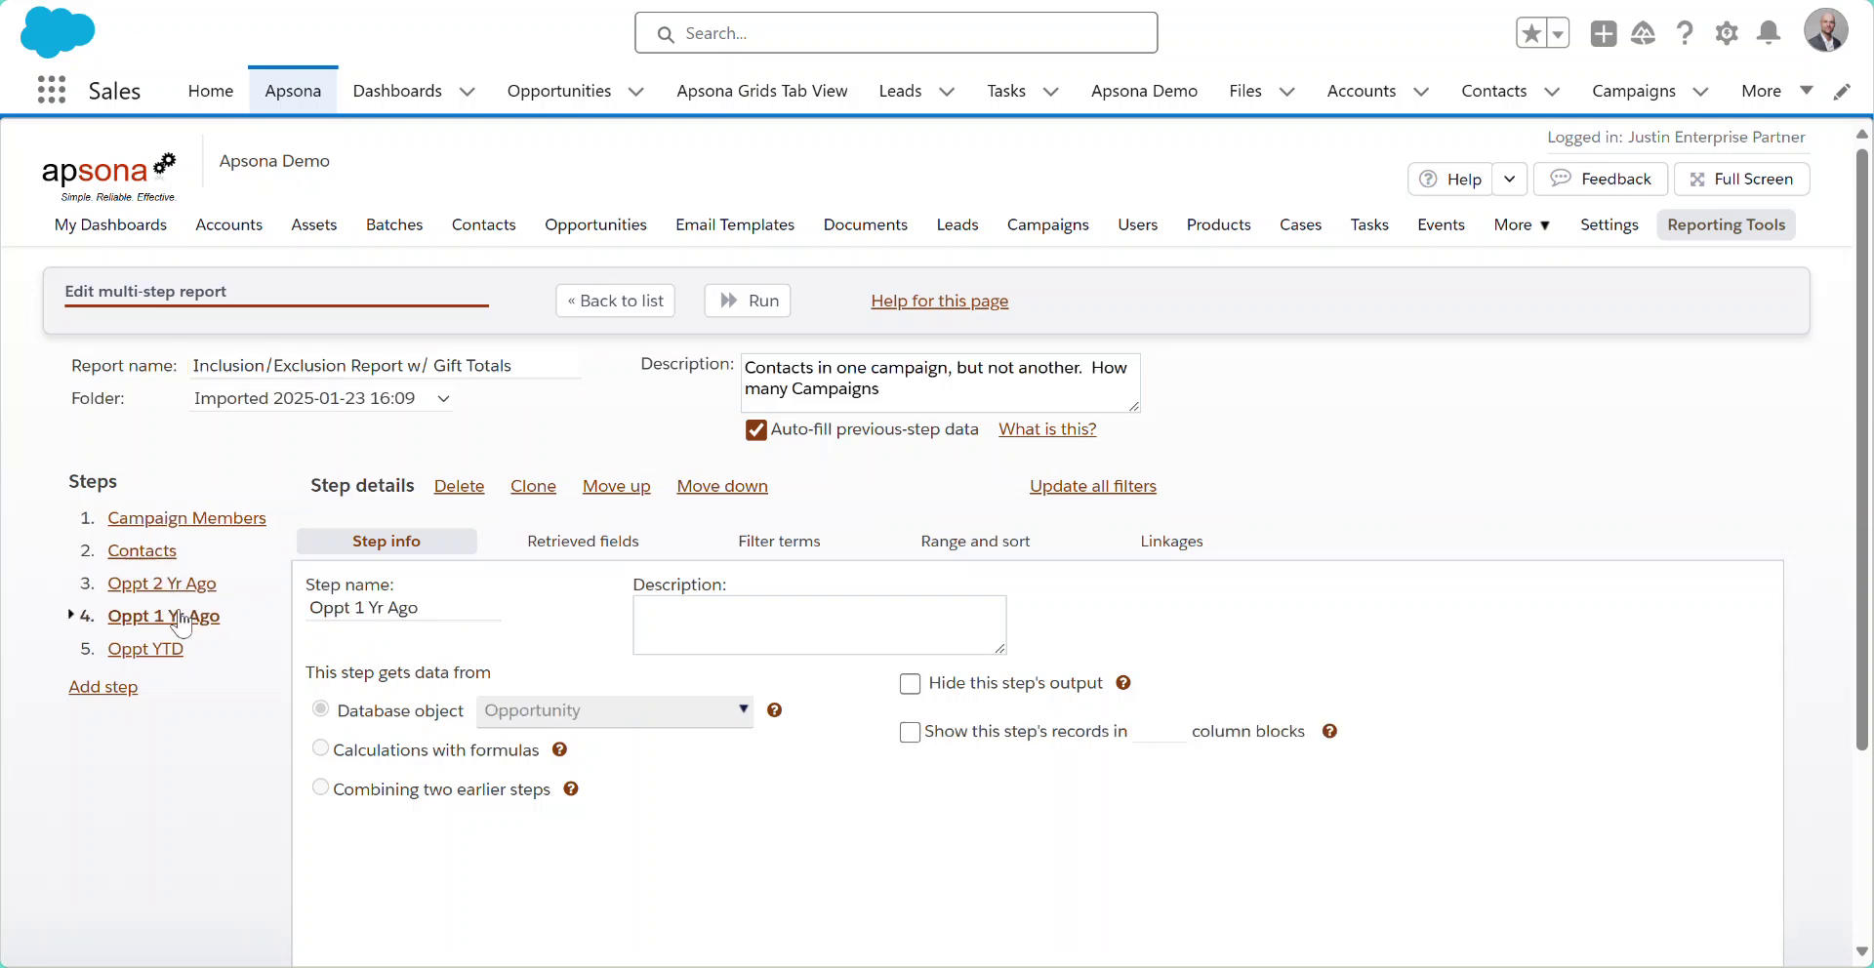
left_click(159, 651)
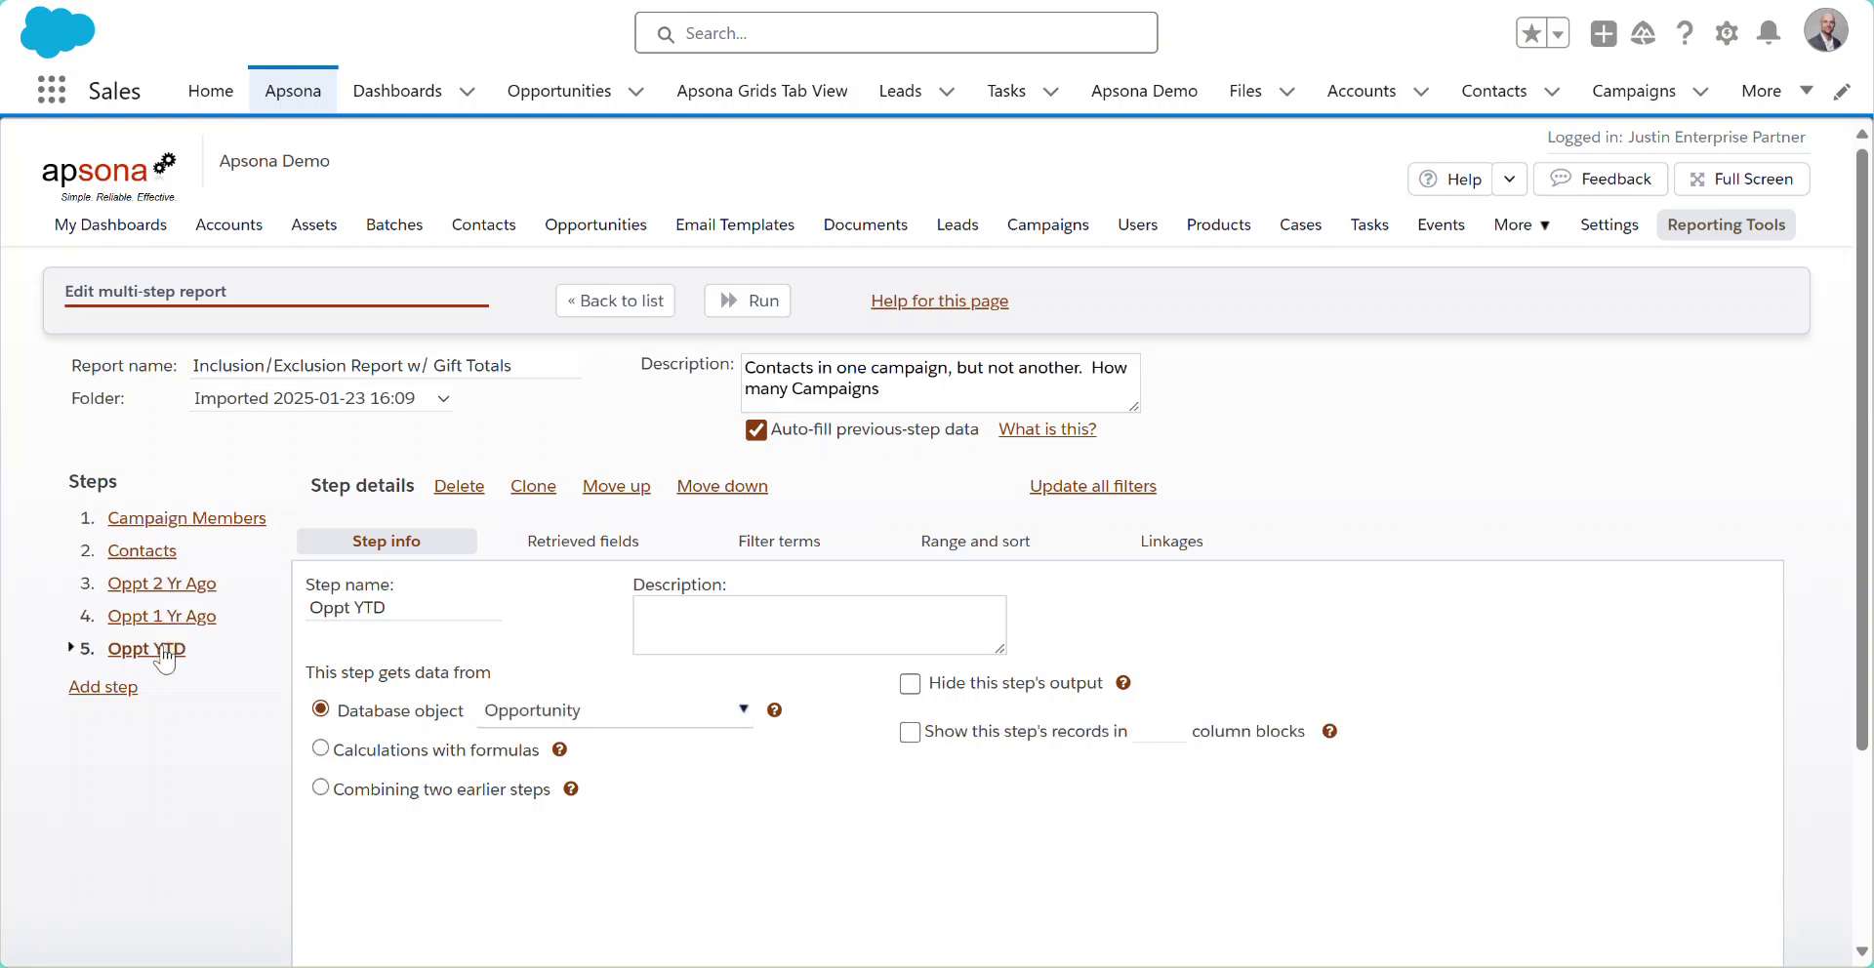
left_click(146, 591)
left_click(156, 617)
left_click(157, 649)
left_click(178, 519)
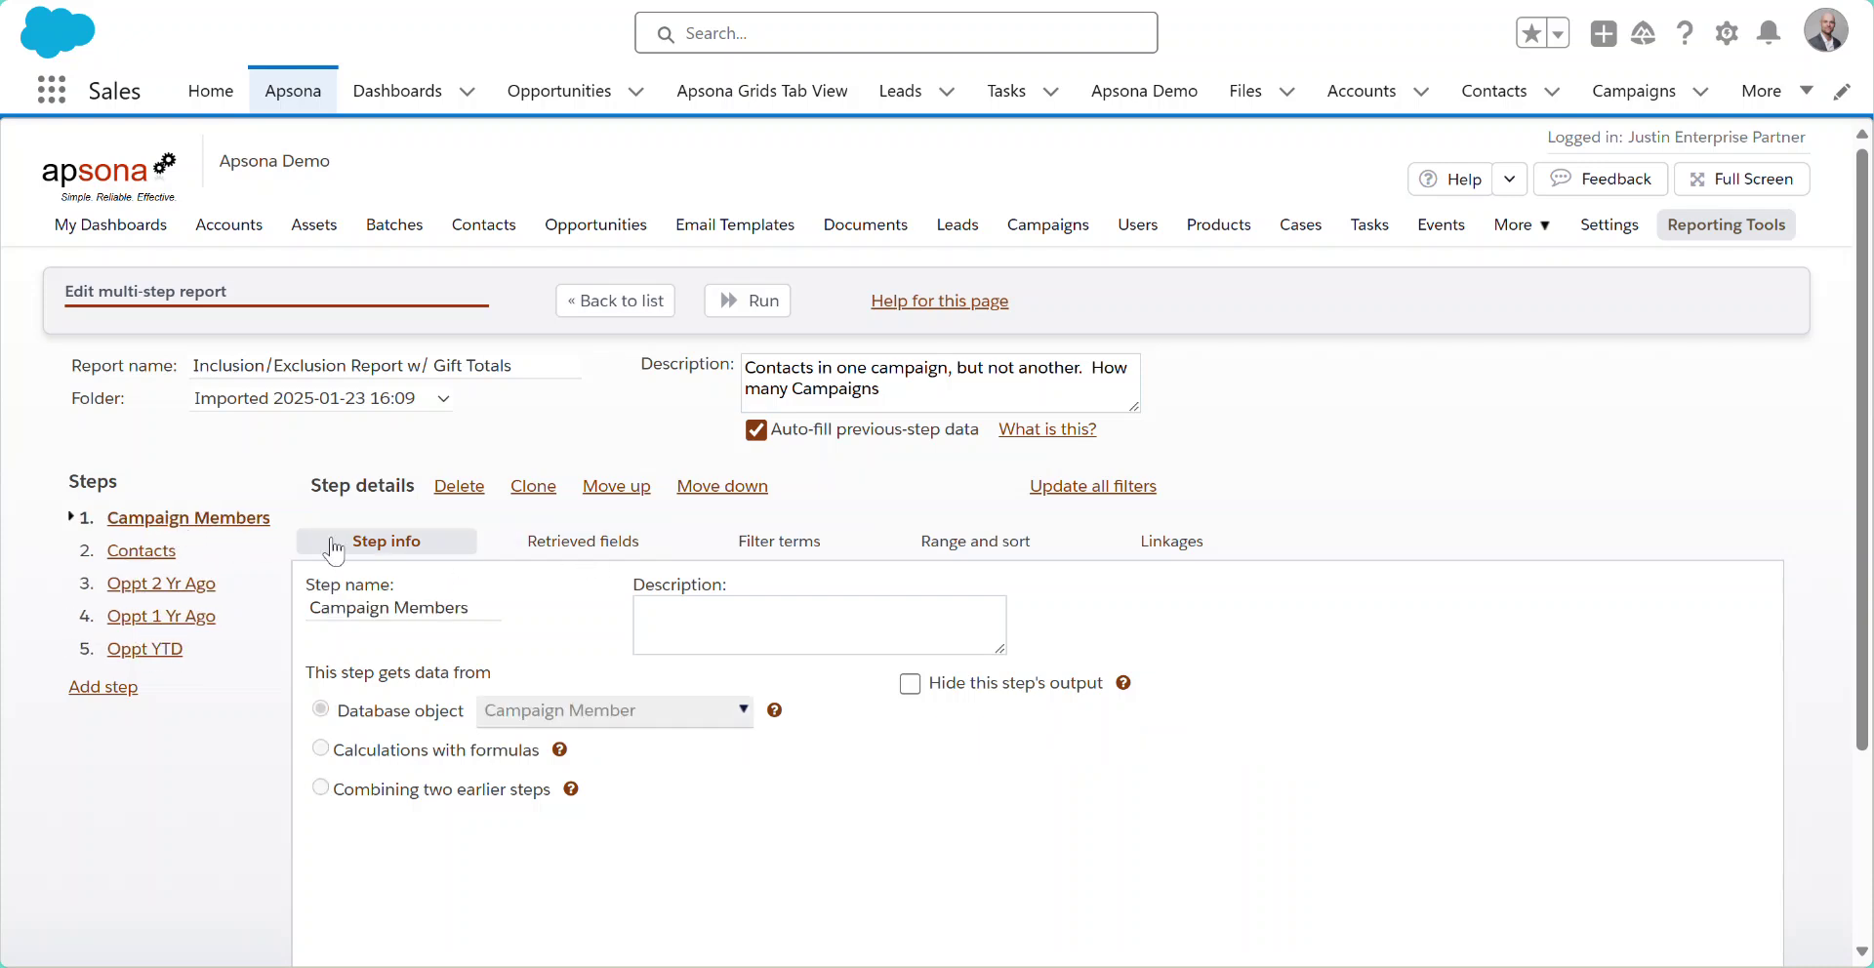
left_click(762, 558)
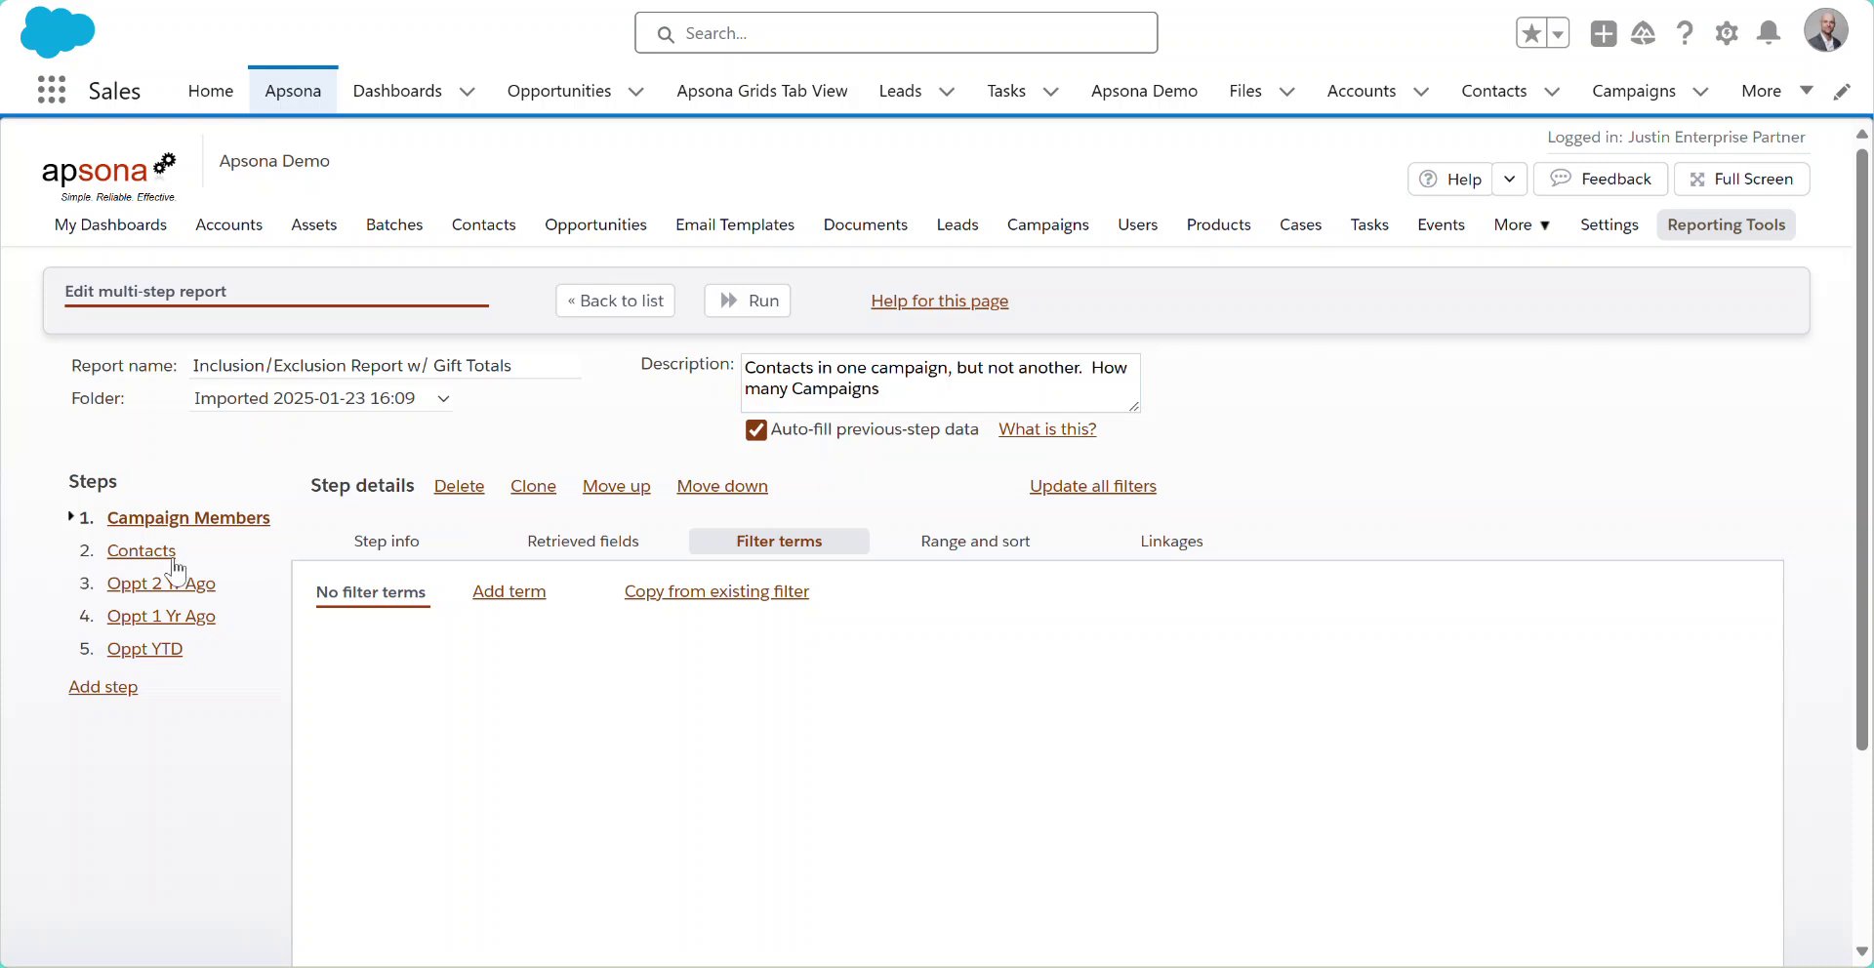
Step: Check the filter terms of the report's Contacts and Oppt 2 Yr Ago steps
left_click(173, 556)
left_click(718, 547)
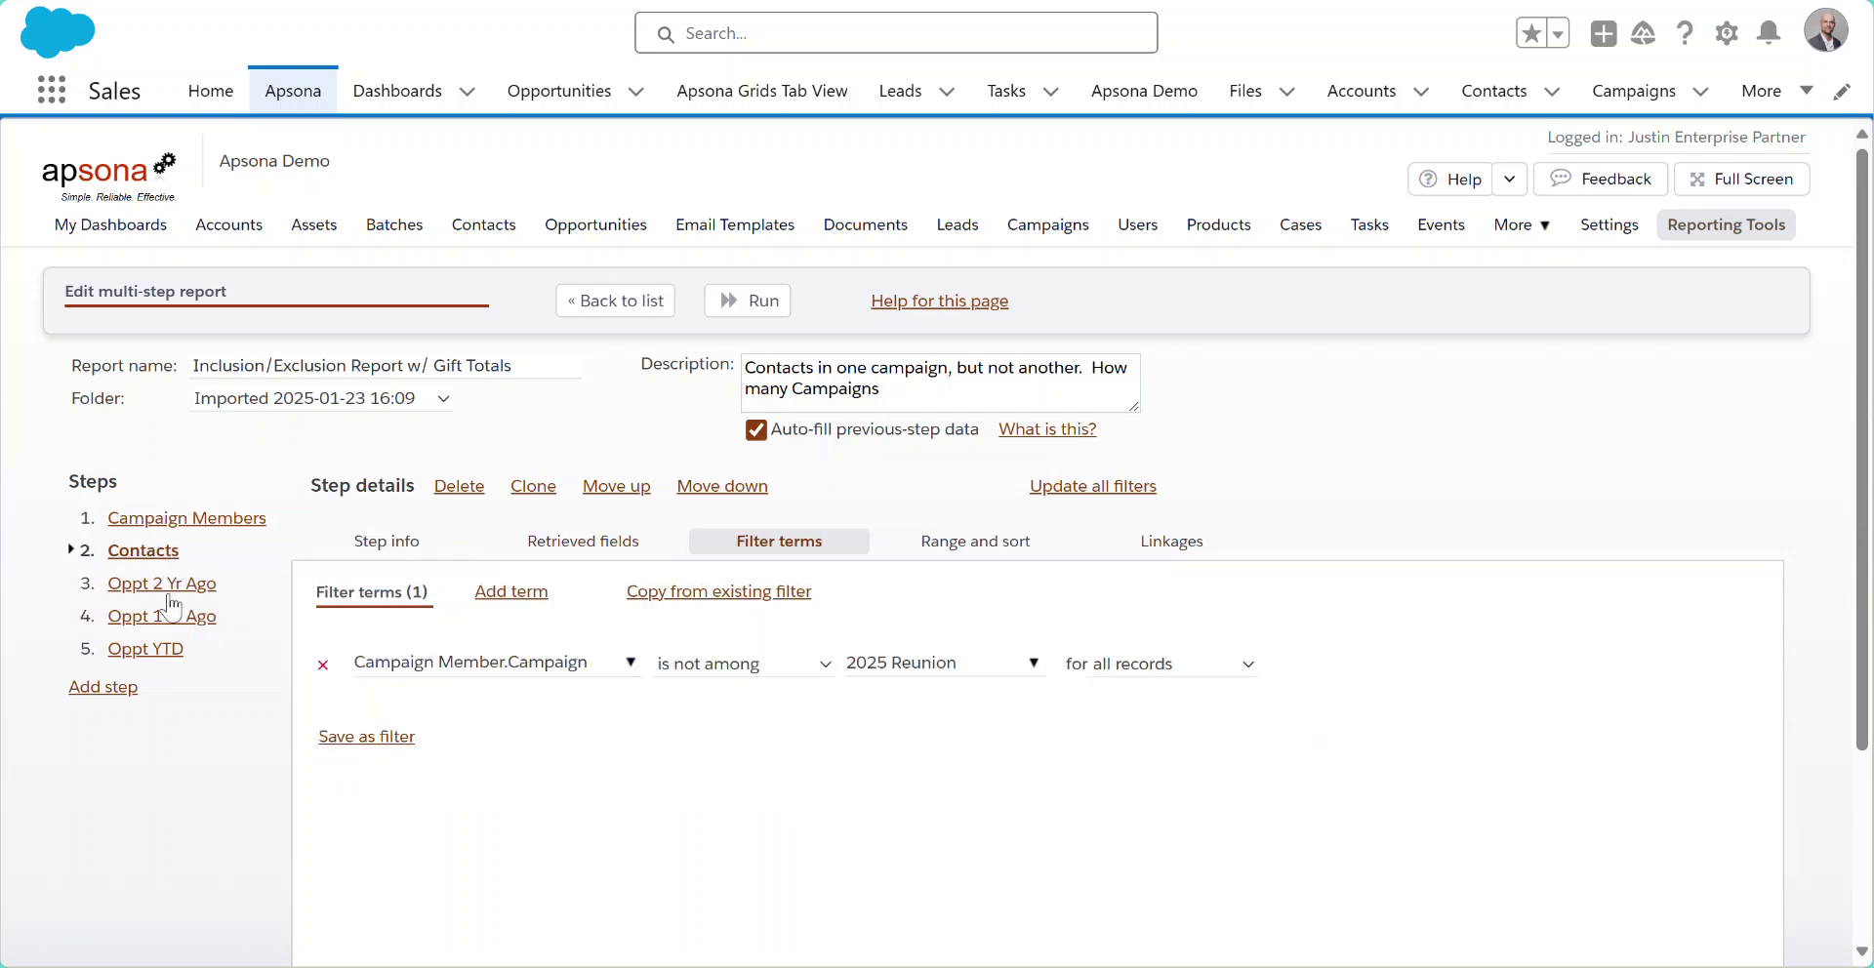
left_click(171, 586)
left_click(749, 544)
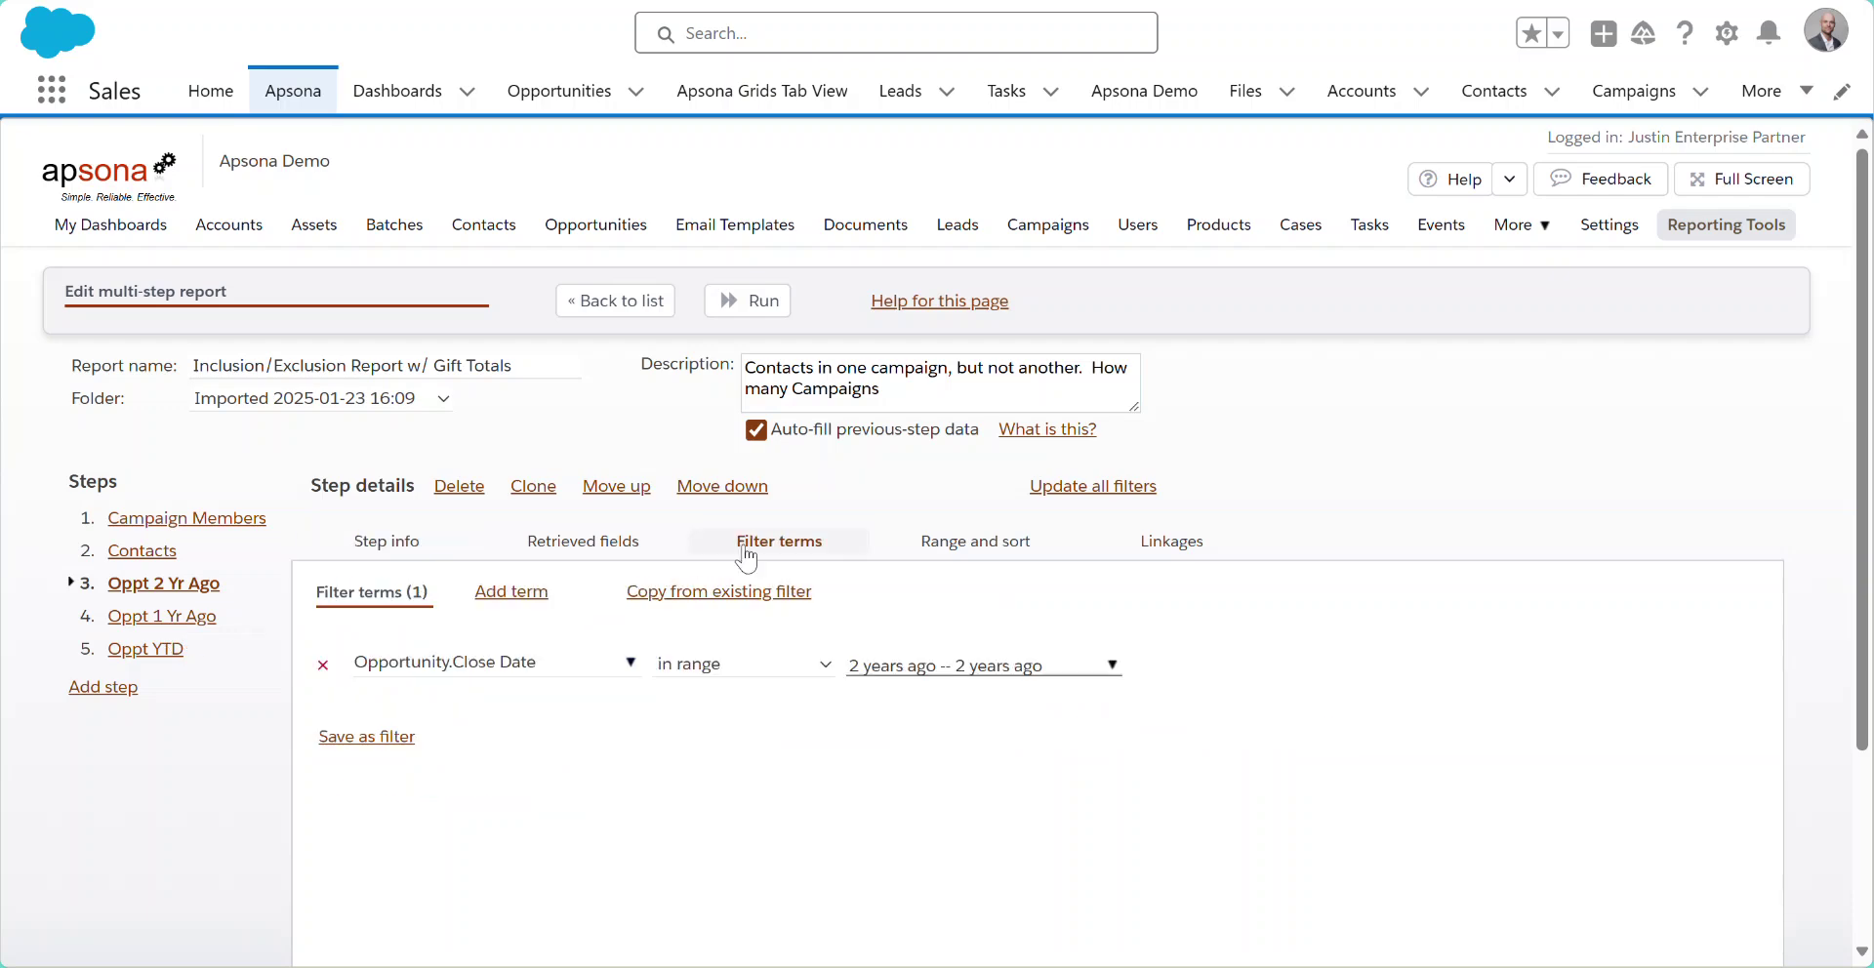
scroll(644, 718, "down", 2)
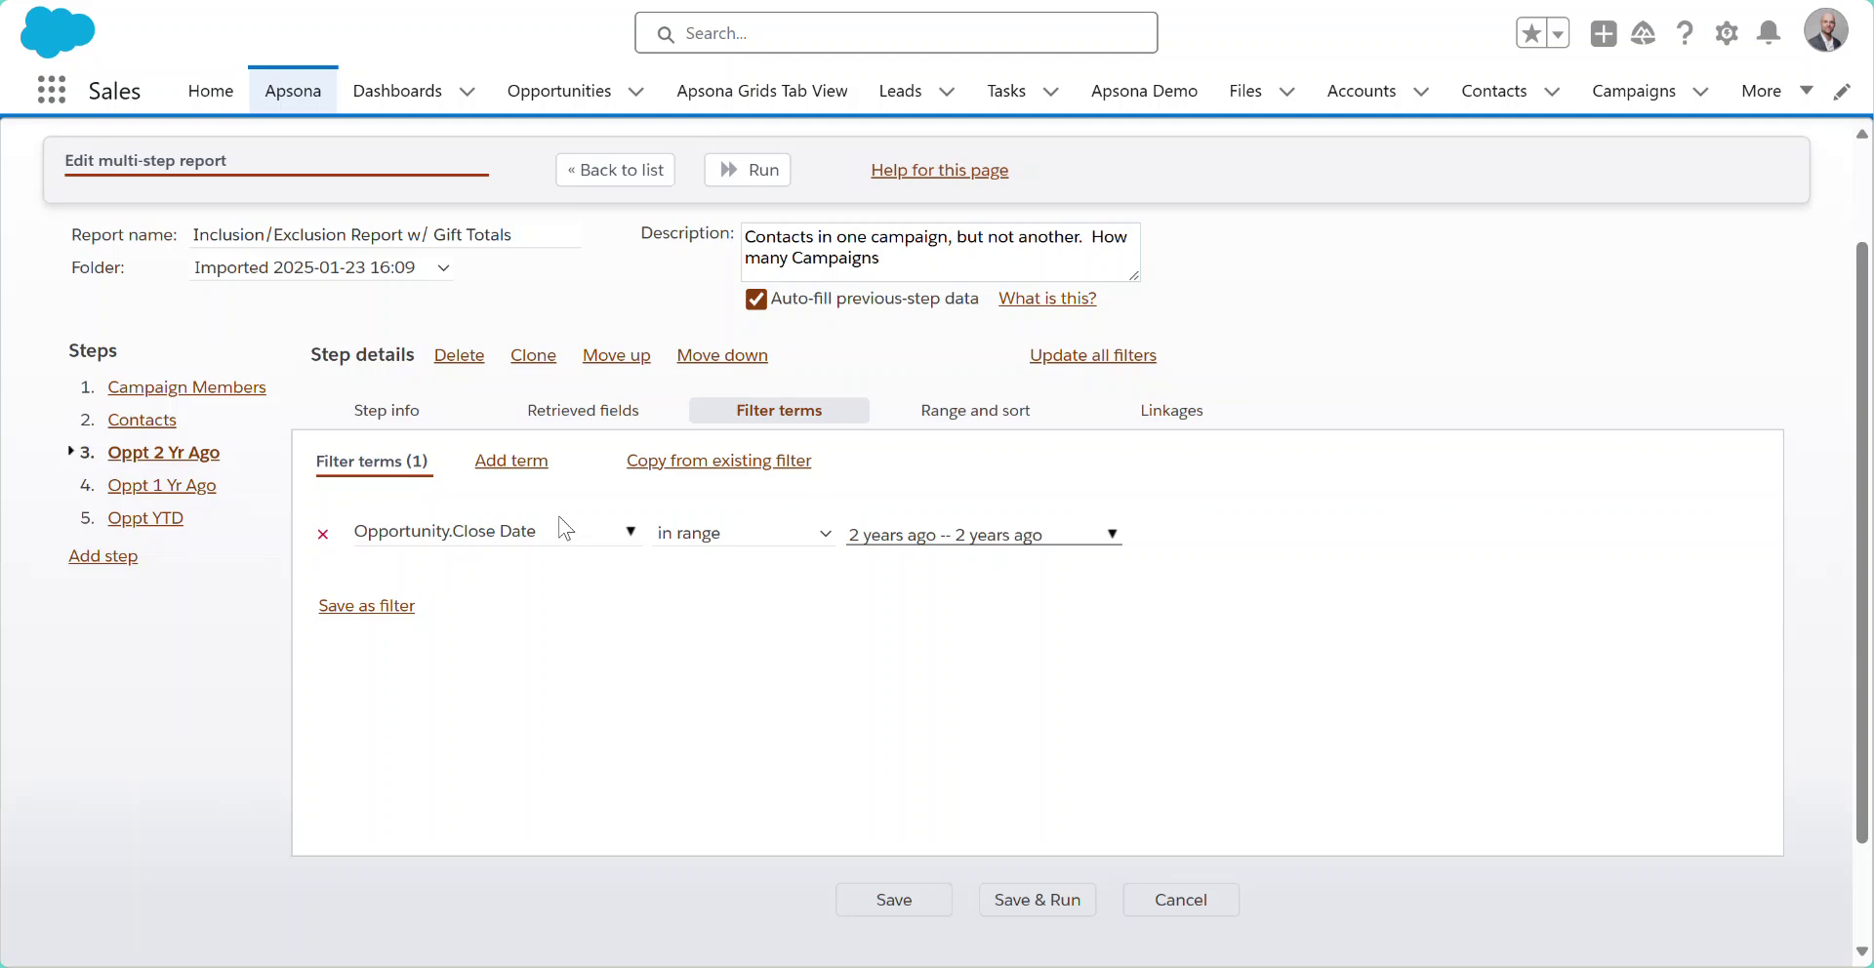
Step: Add a filter term to the Campaign Members step, Campaign Member.Campaign is among the 2024 Campaign Gala, and save and run the report
left_click(213, 391)
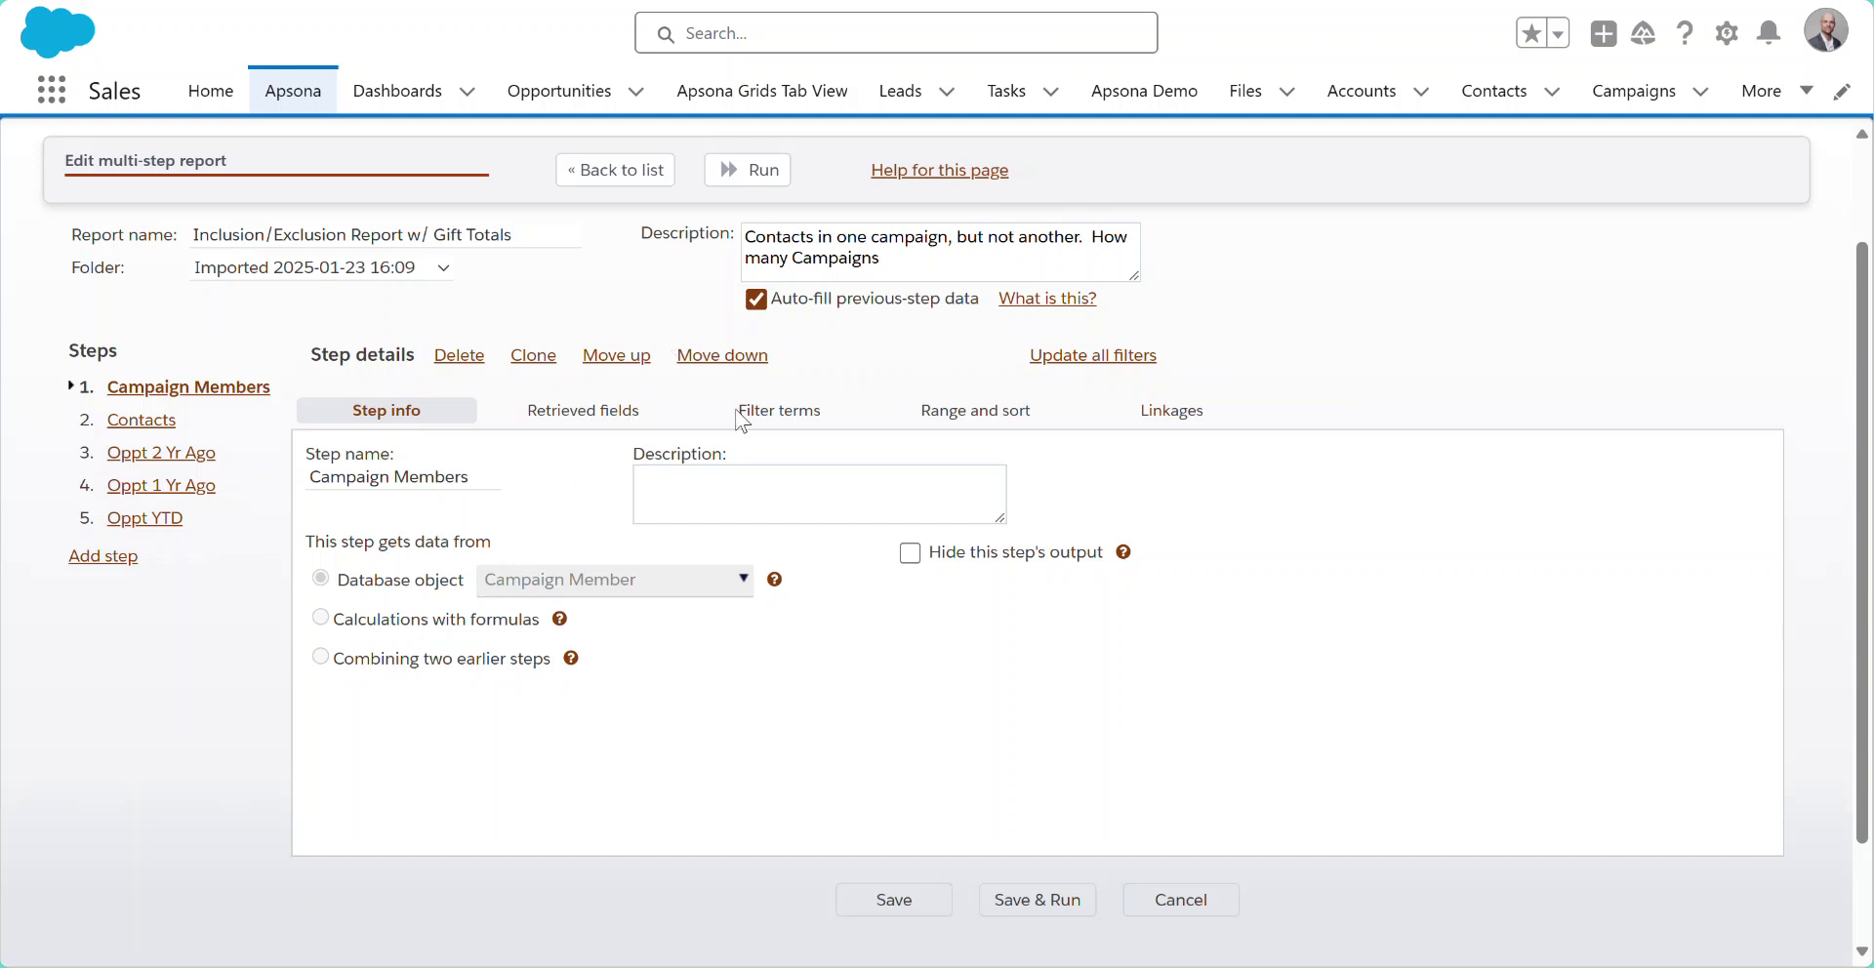
left_click(771, 410)
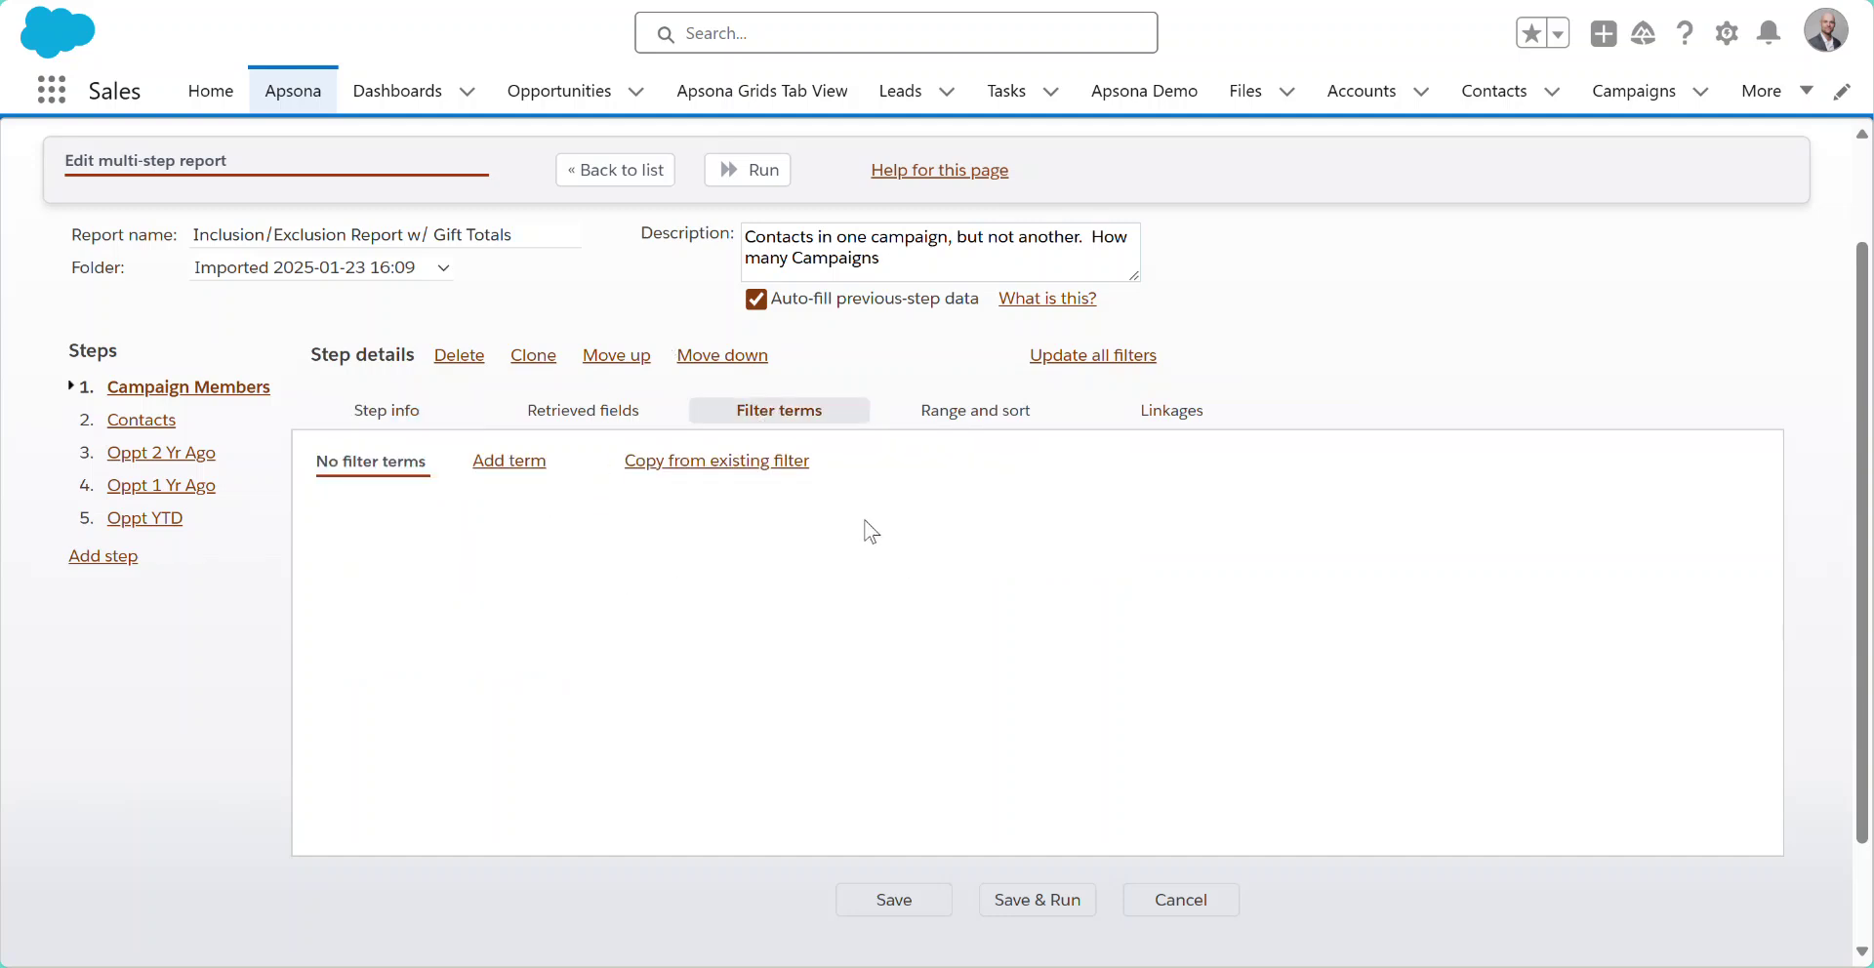
left_click(510, 461)
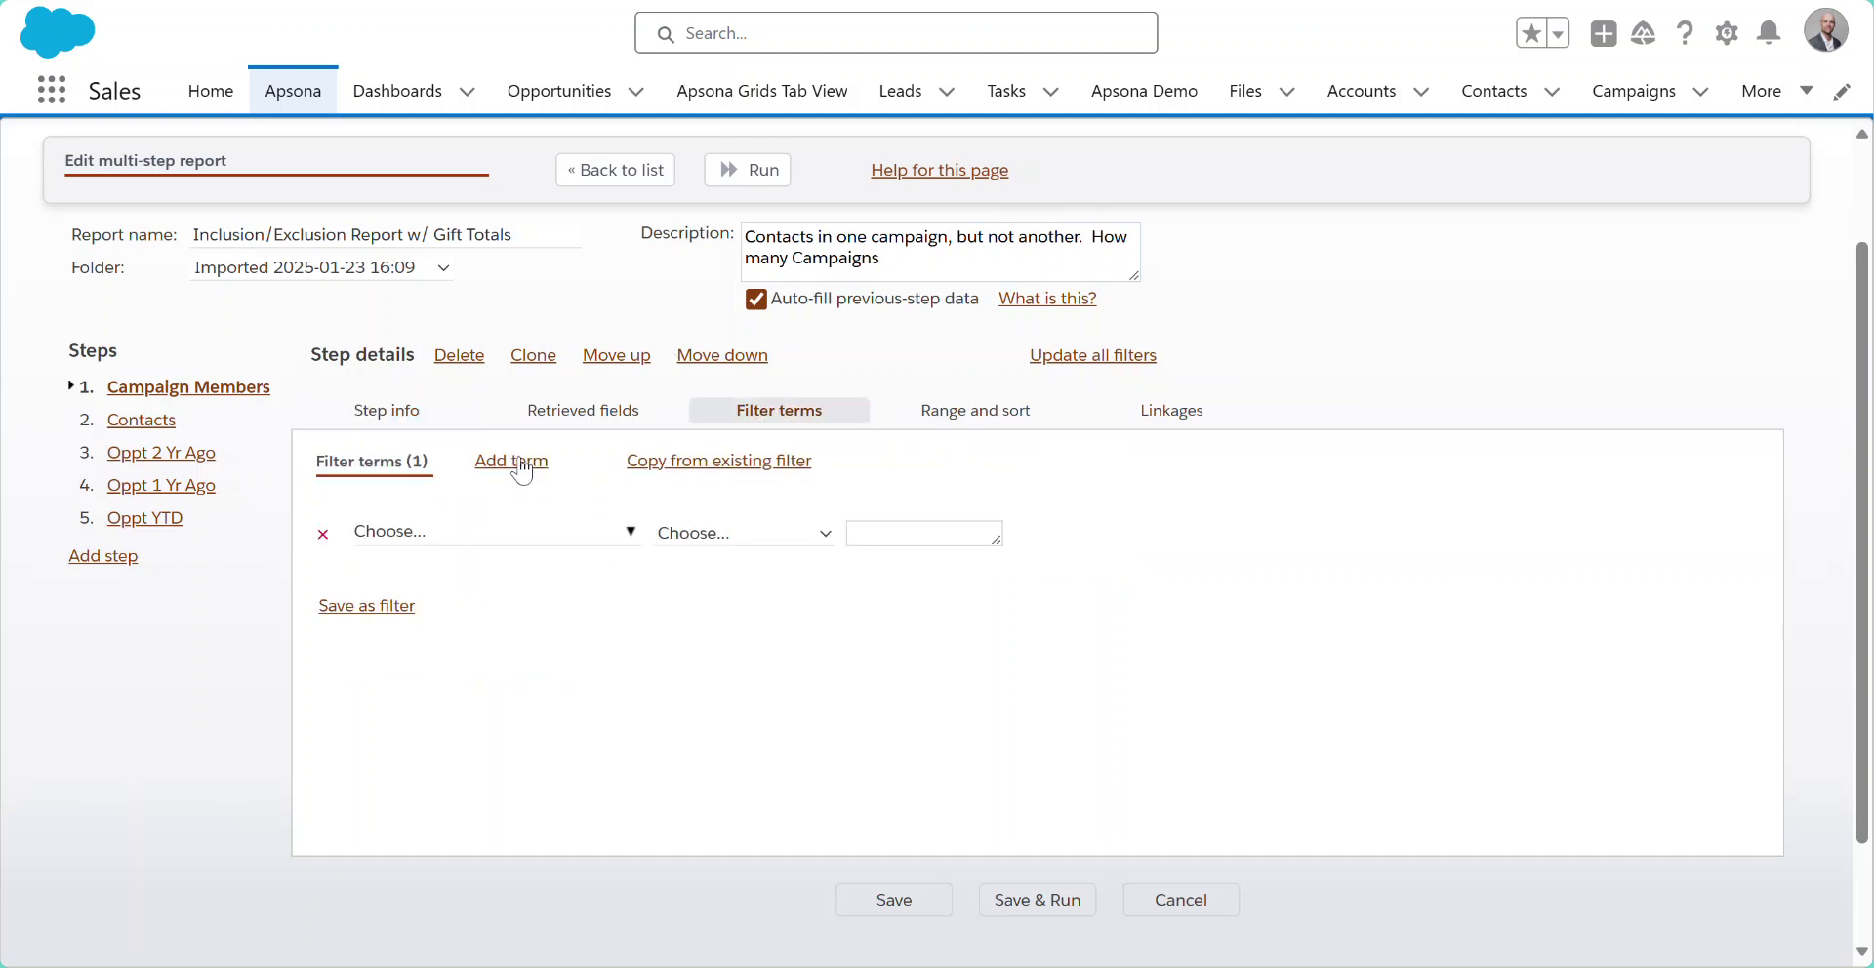
left_click(457, 539)
left_click(730, 710)
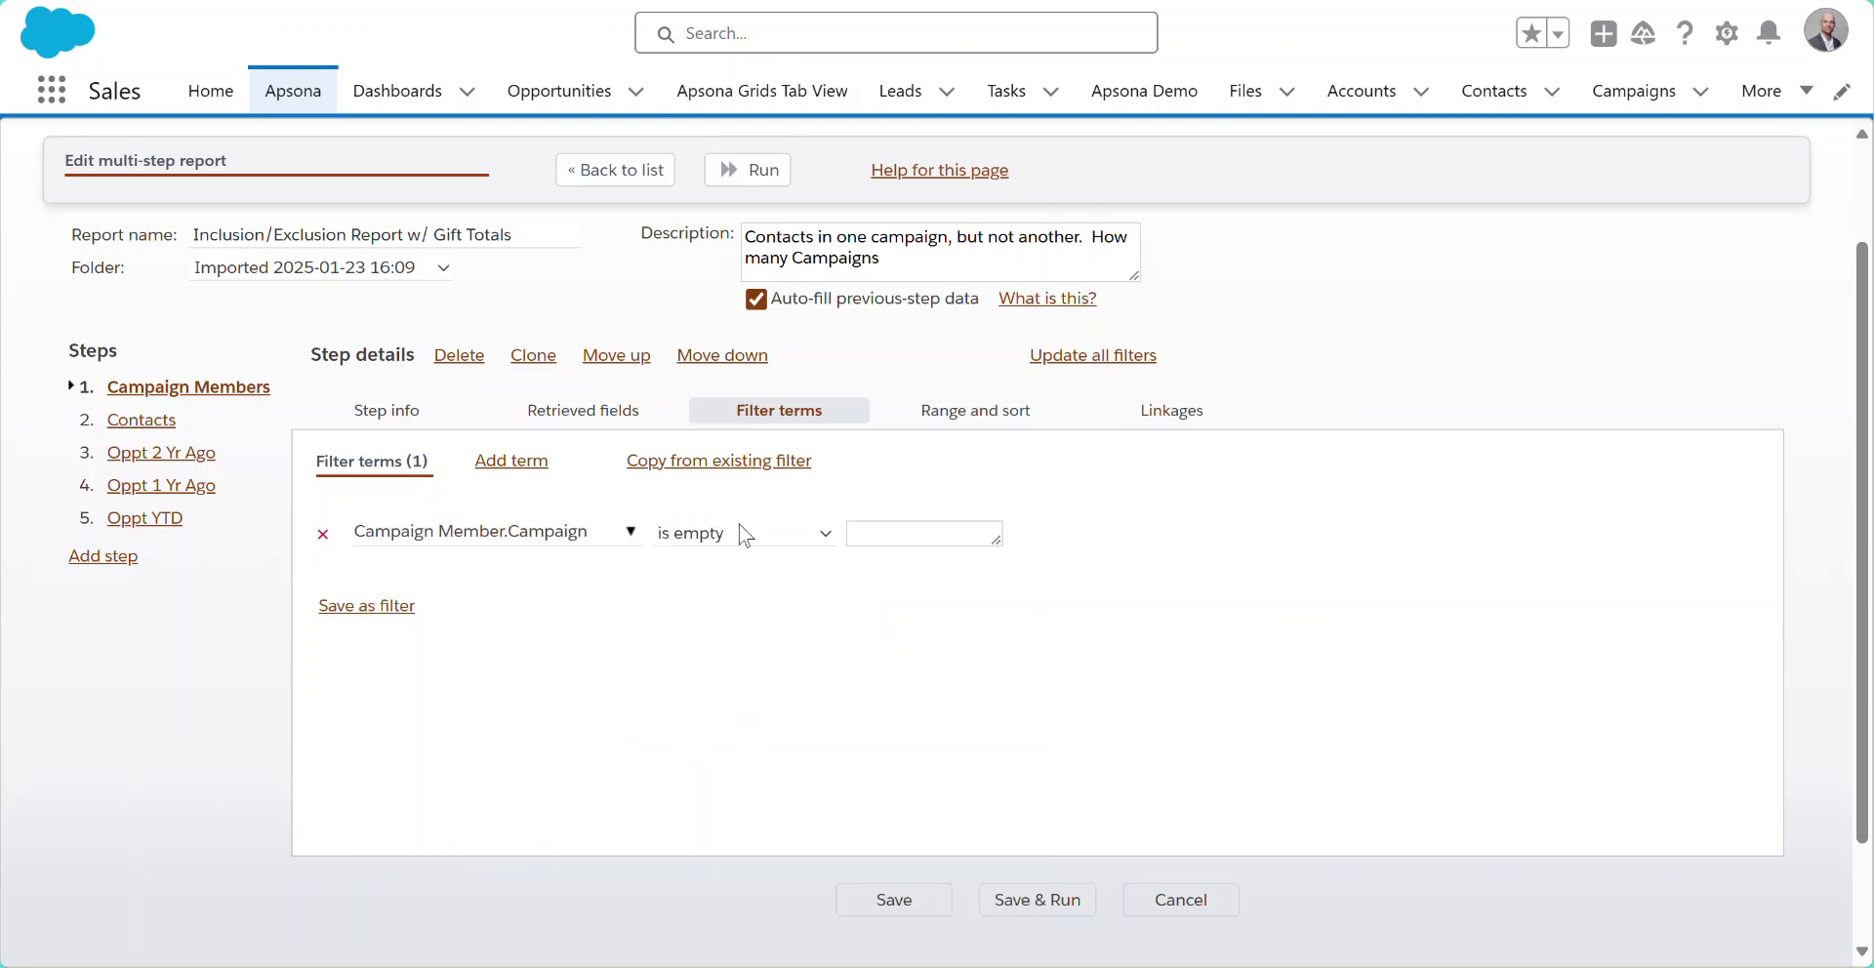
left_click(746, 537)
left_click(761, 632)
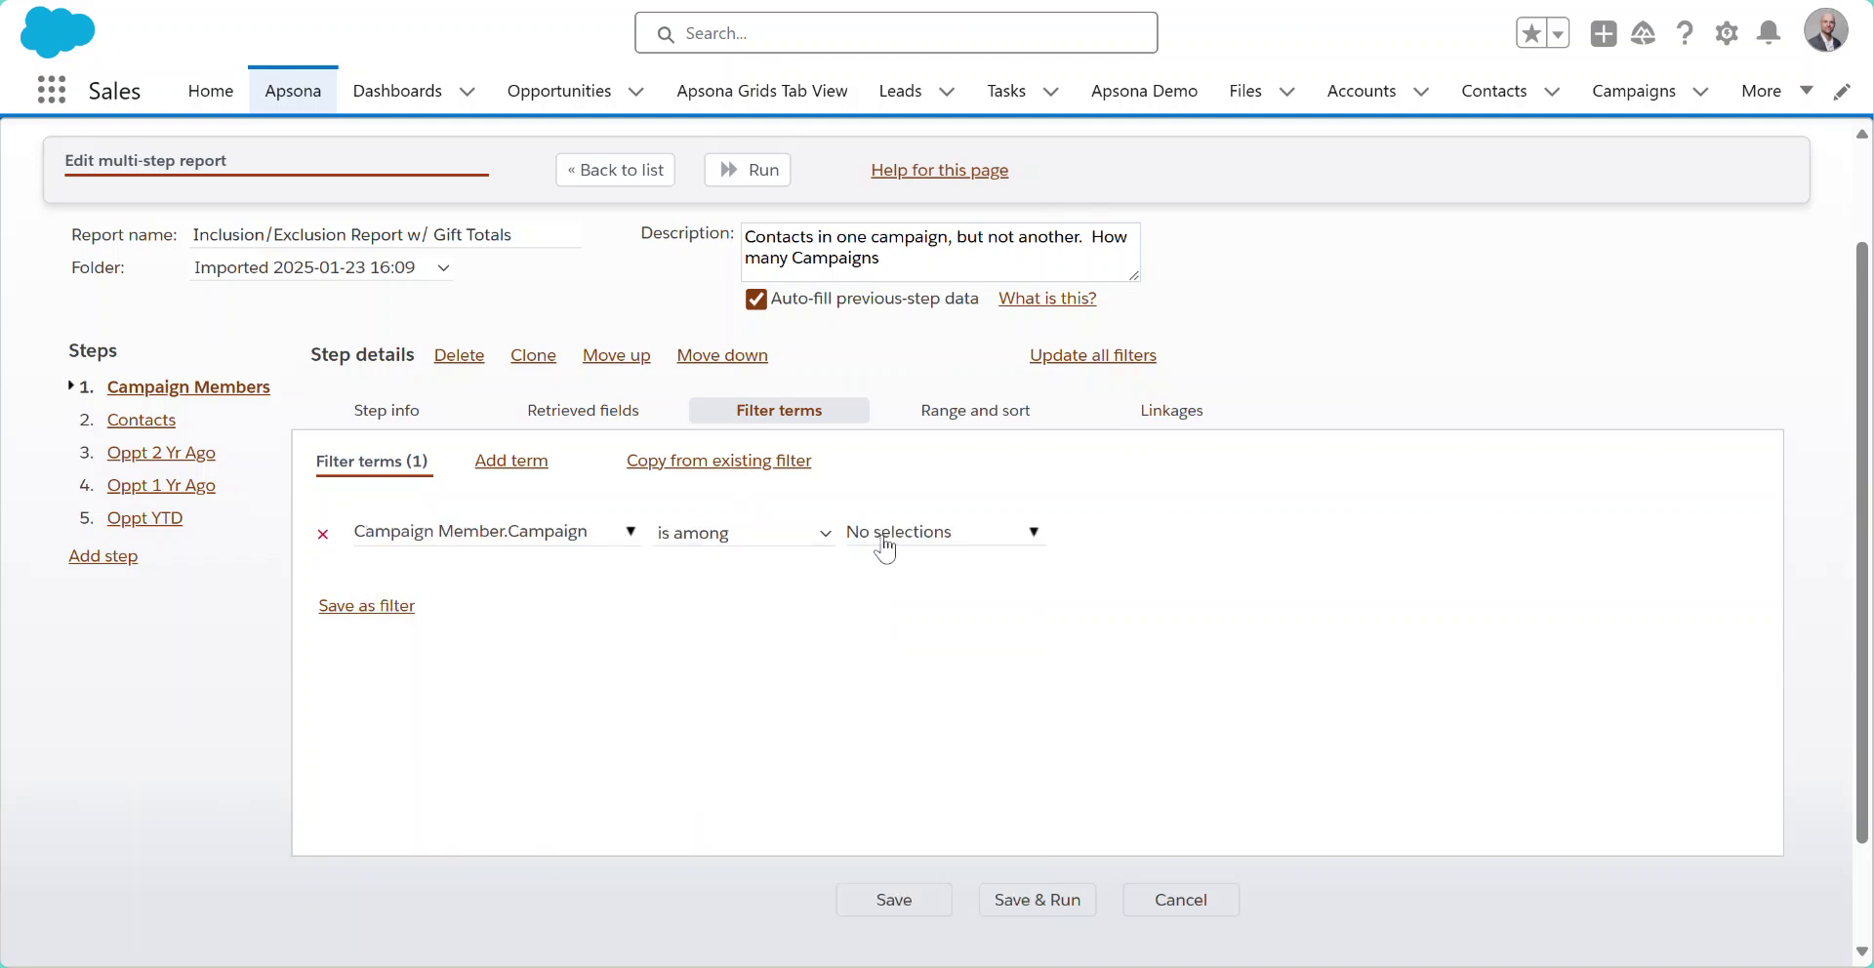
left_click(885, 539)
left_click(863, 626)
left_click(1002, 902)
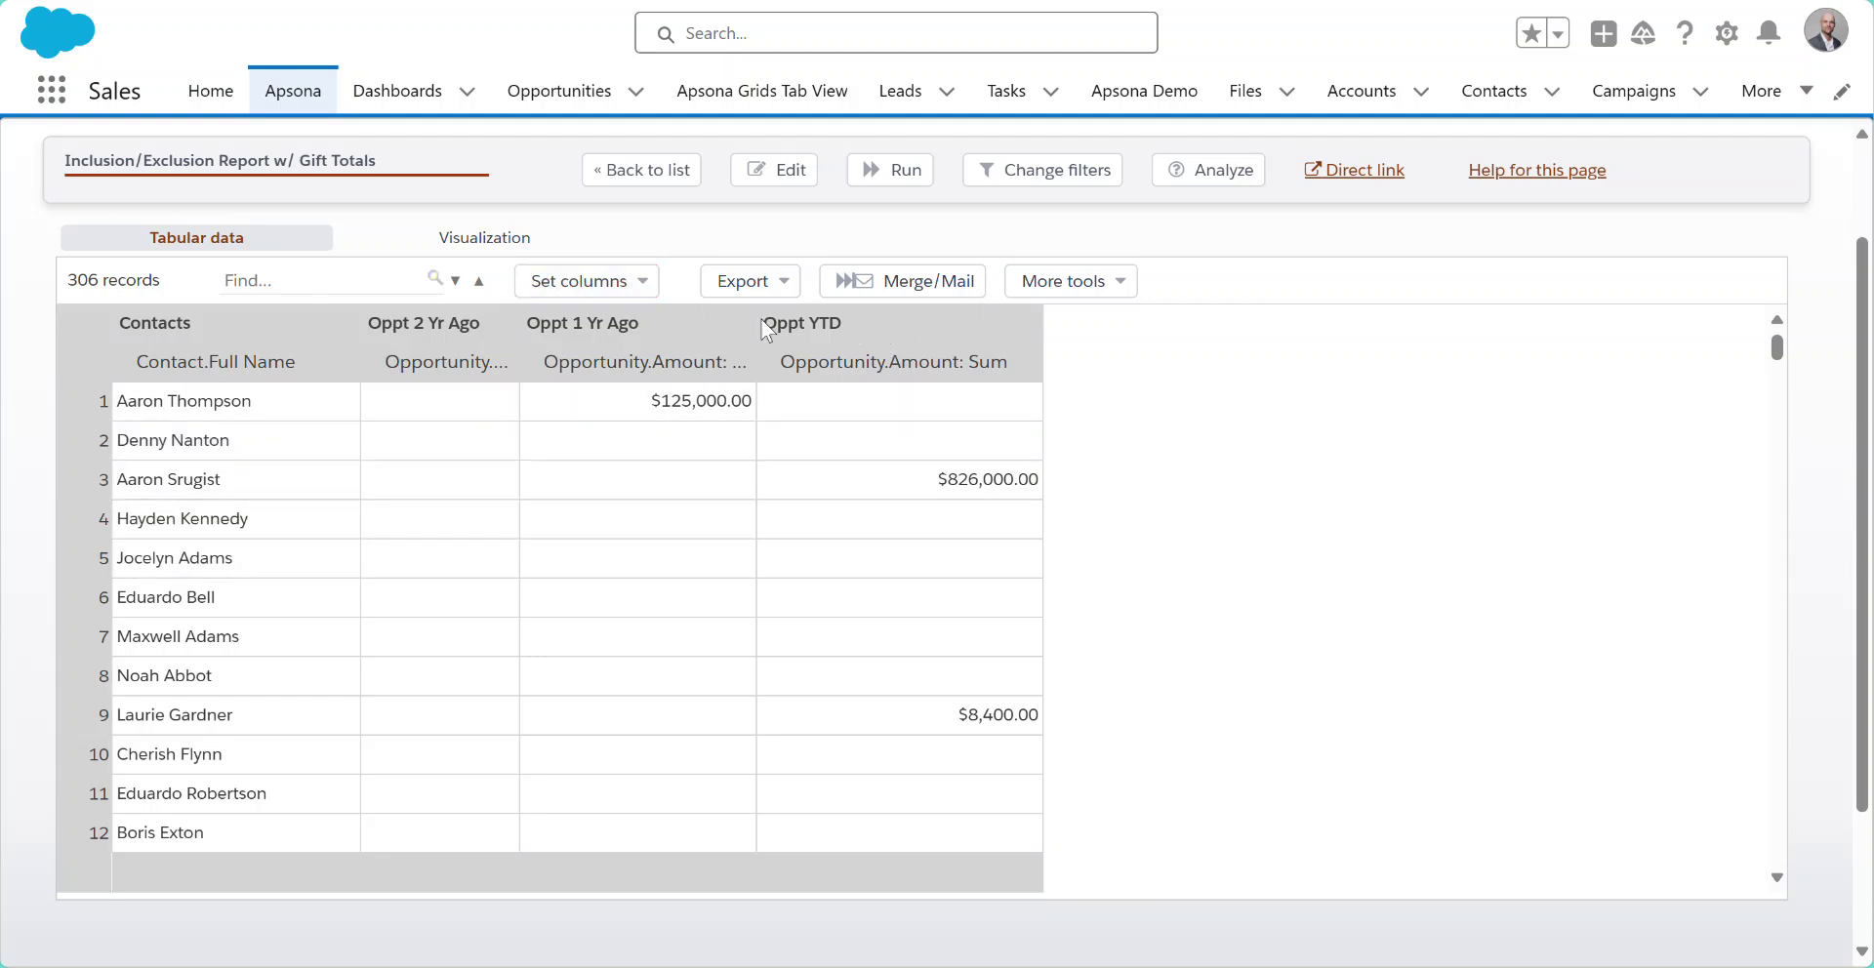
Step: Reopen the report for editing, remove the campaign filter term from the Campaign Members step and save
left_click(769, 173)
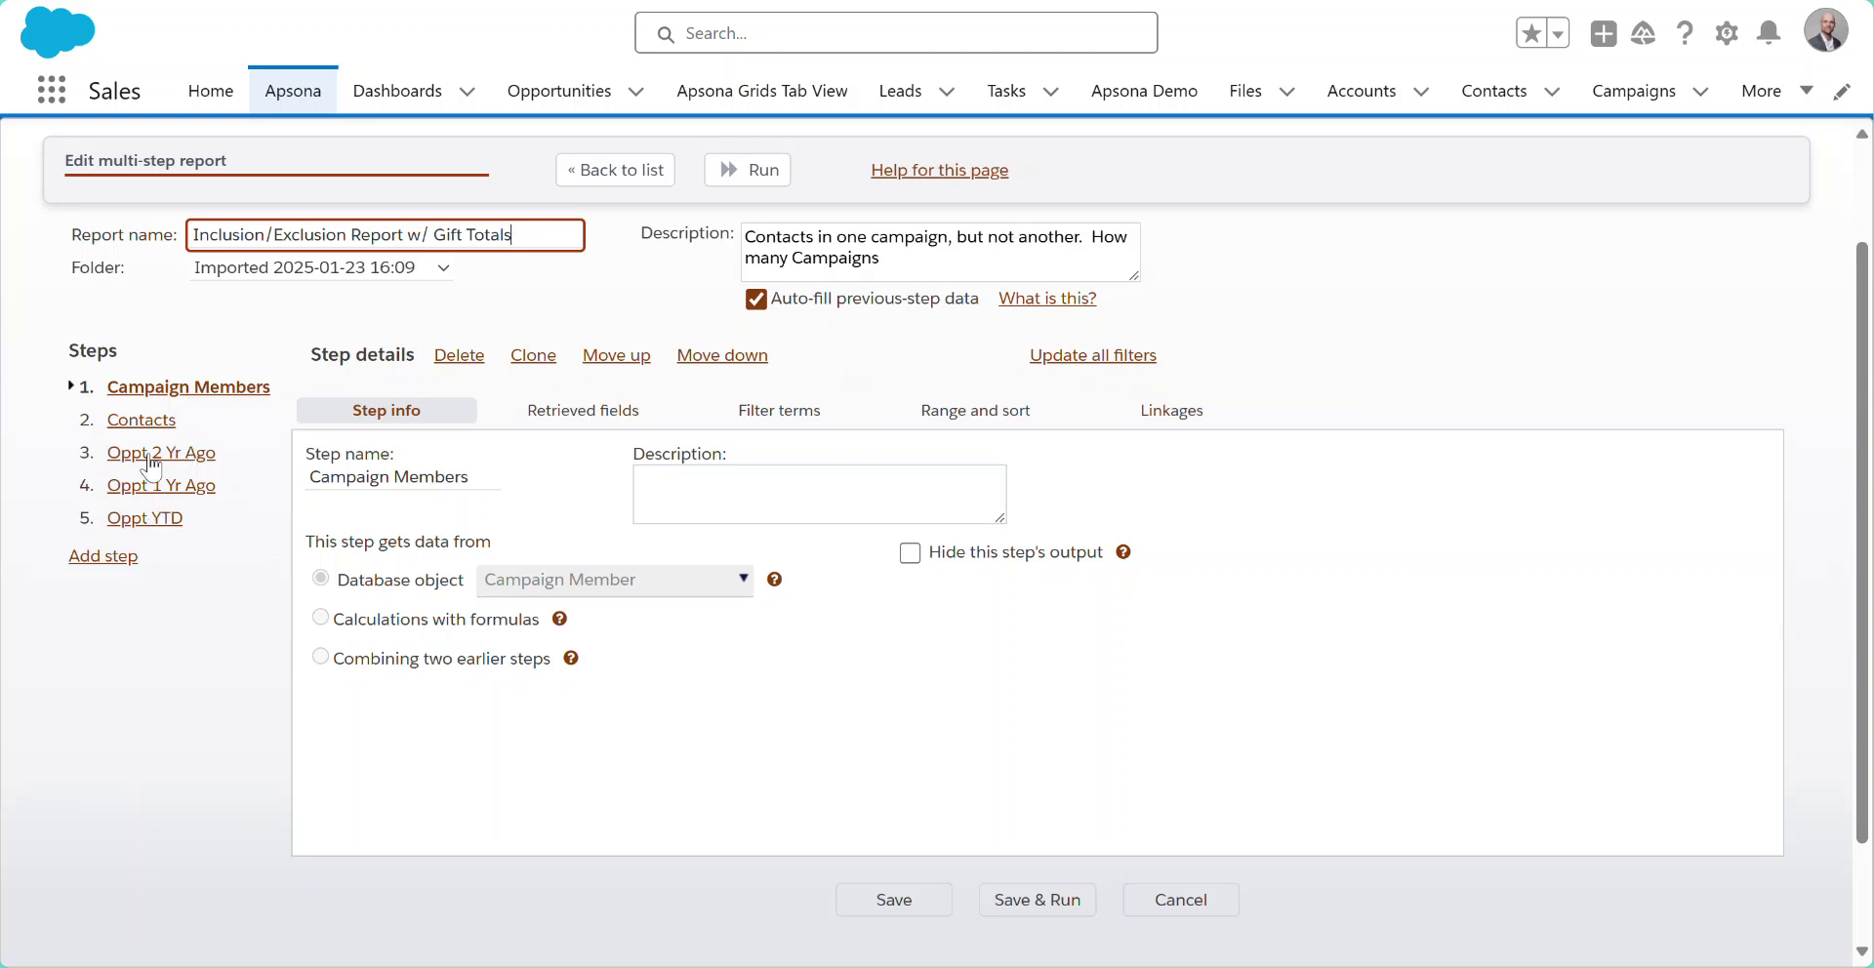
left_click(789, 417)
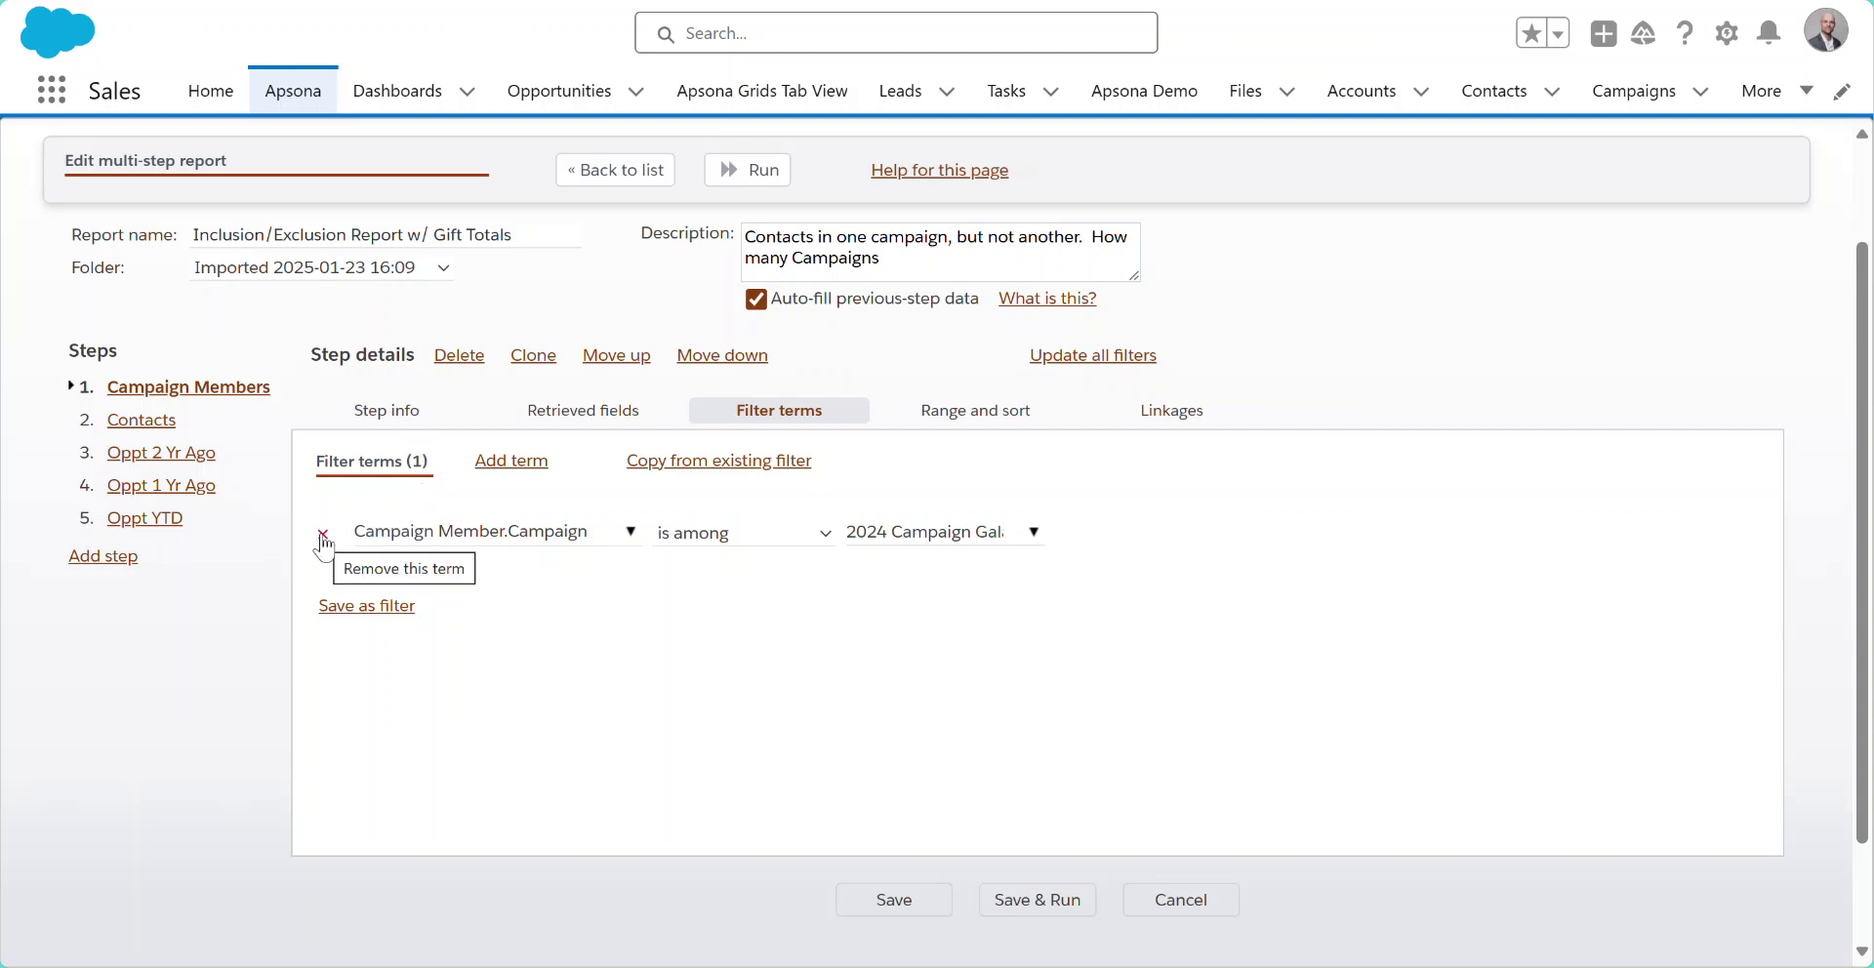
left_click(323, 535)
left_click(866, 903)
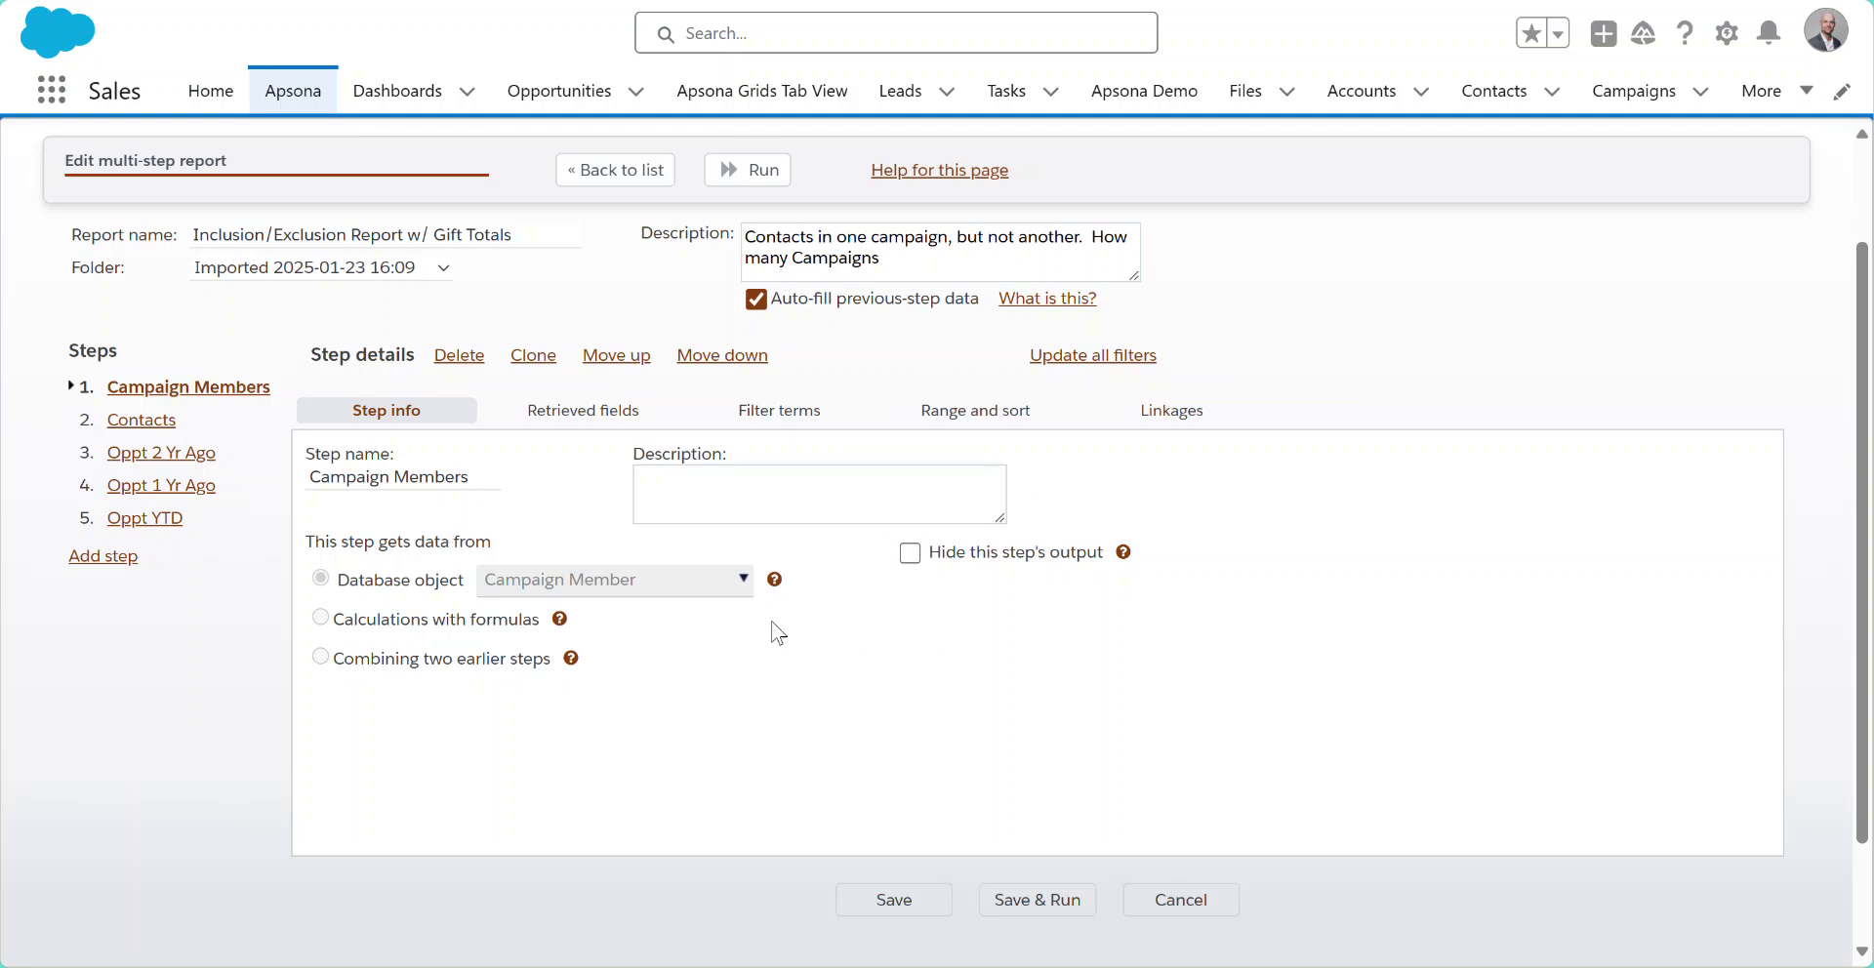
left_click(890, 897)
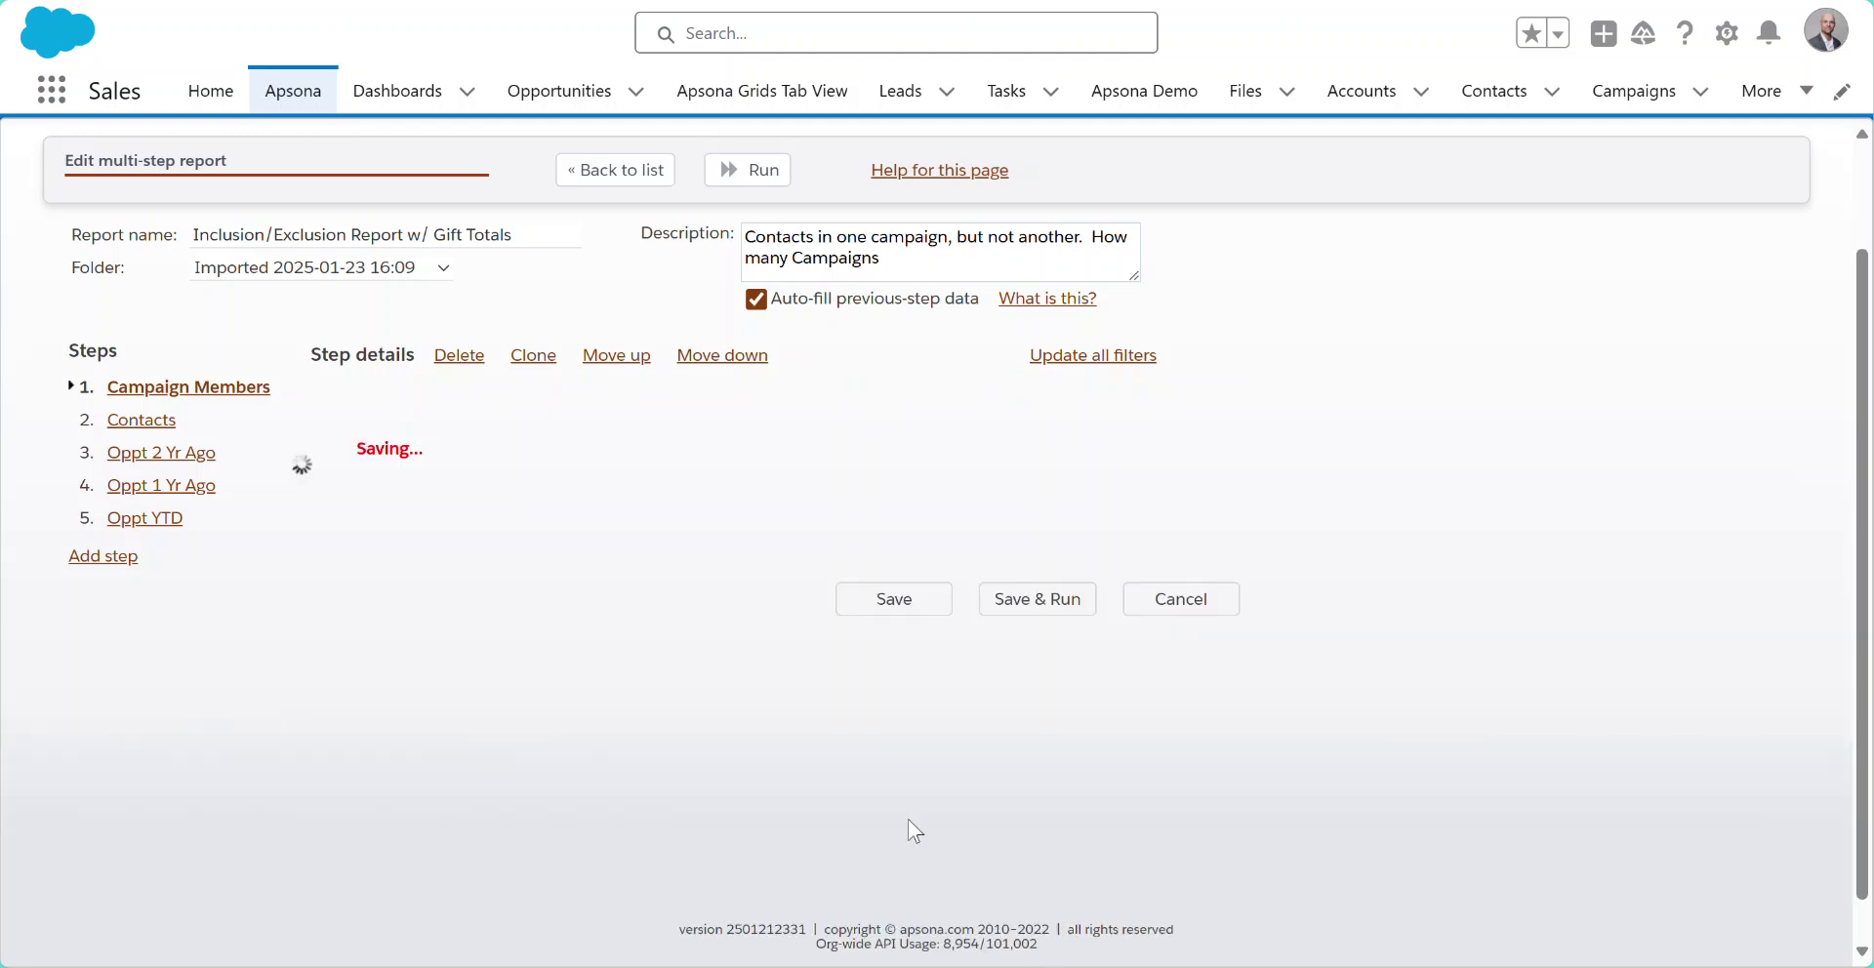
Step: Rename the report Inclusion/Exclusion Report w/ Gift Totals3 and save it
scroll(1374, 412, "up", 2)
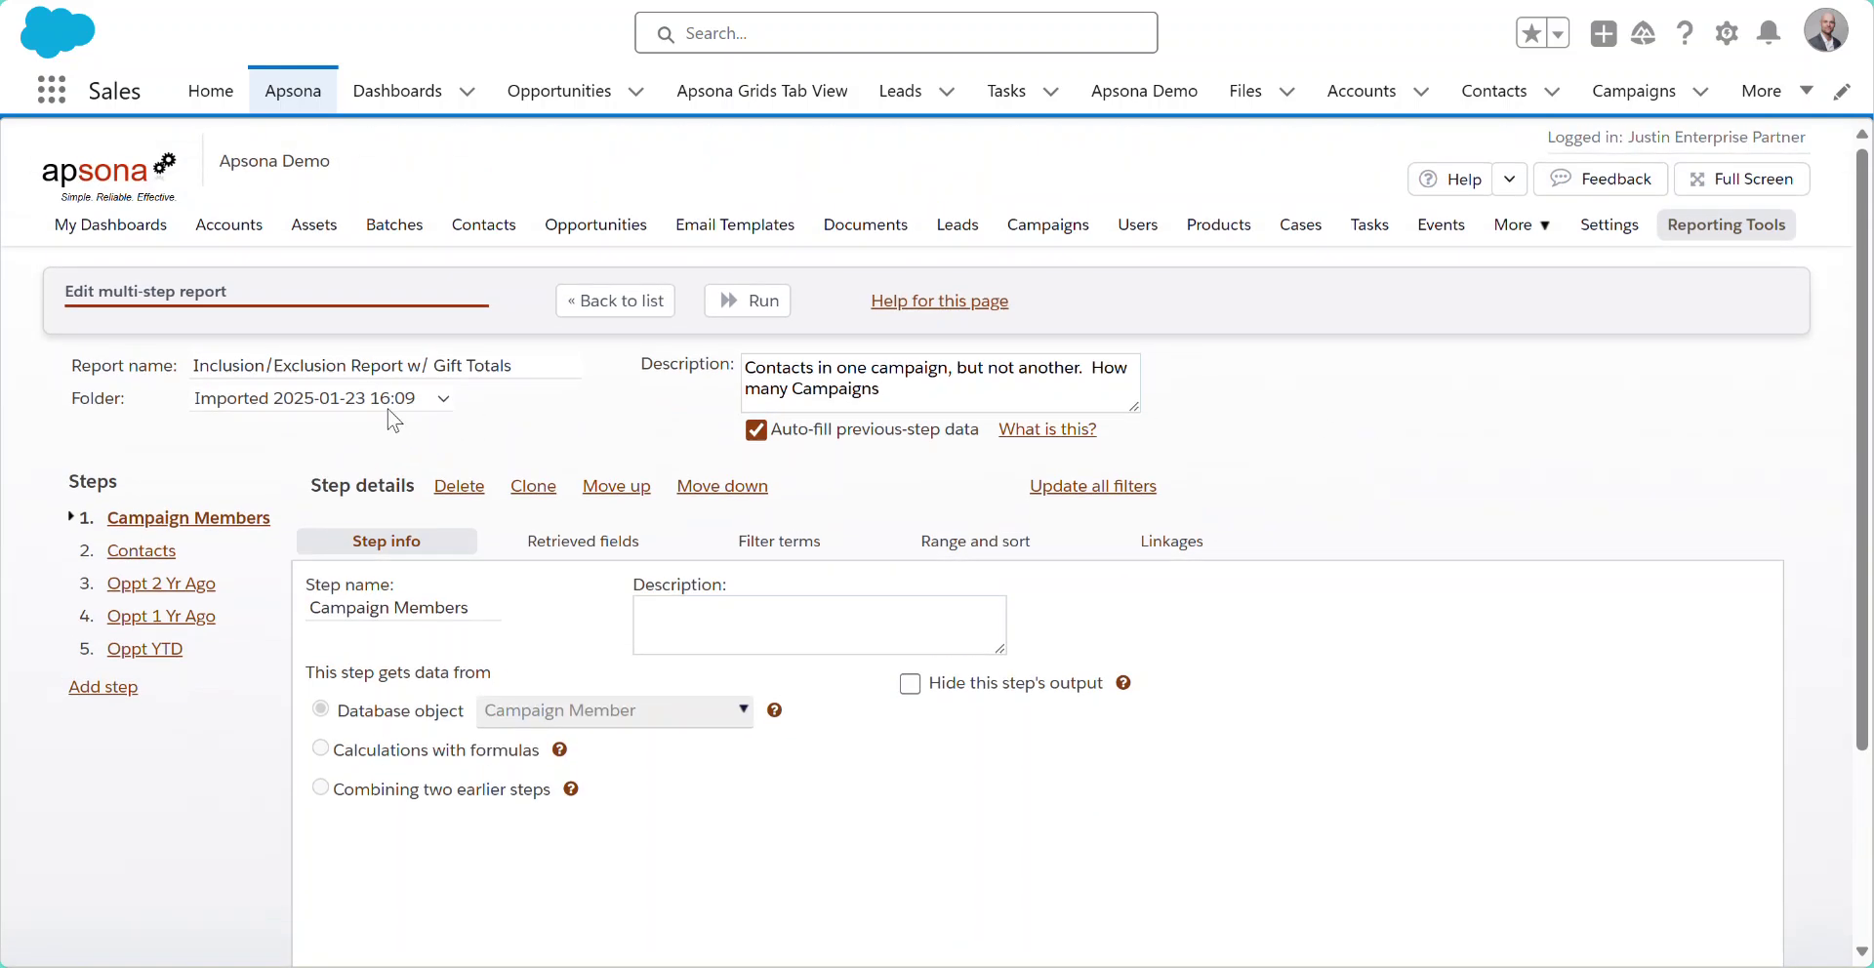
left_click(499, 360)
type("3")
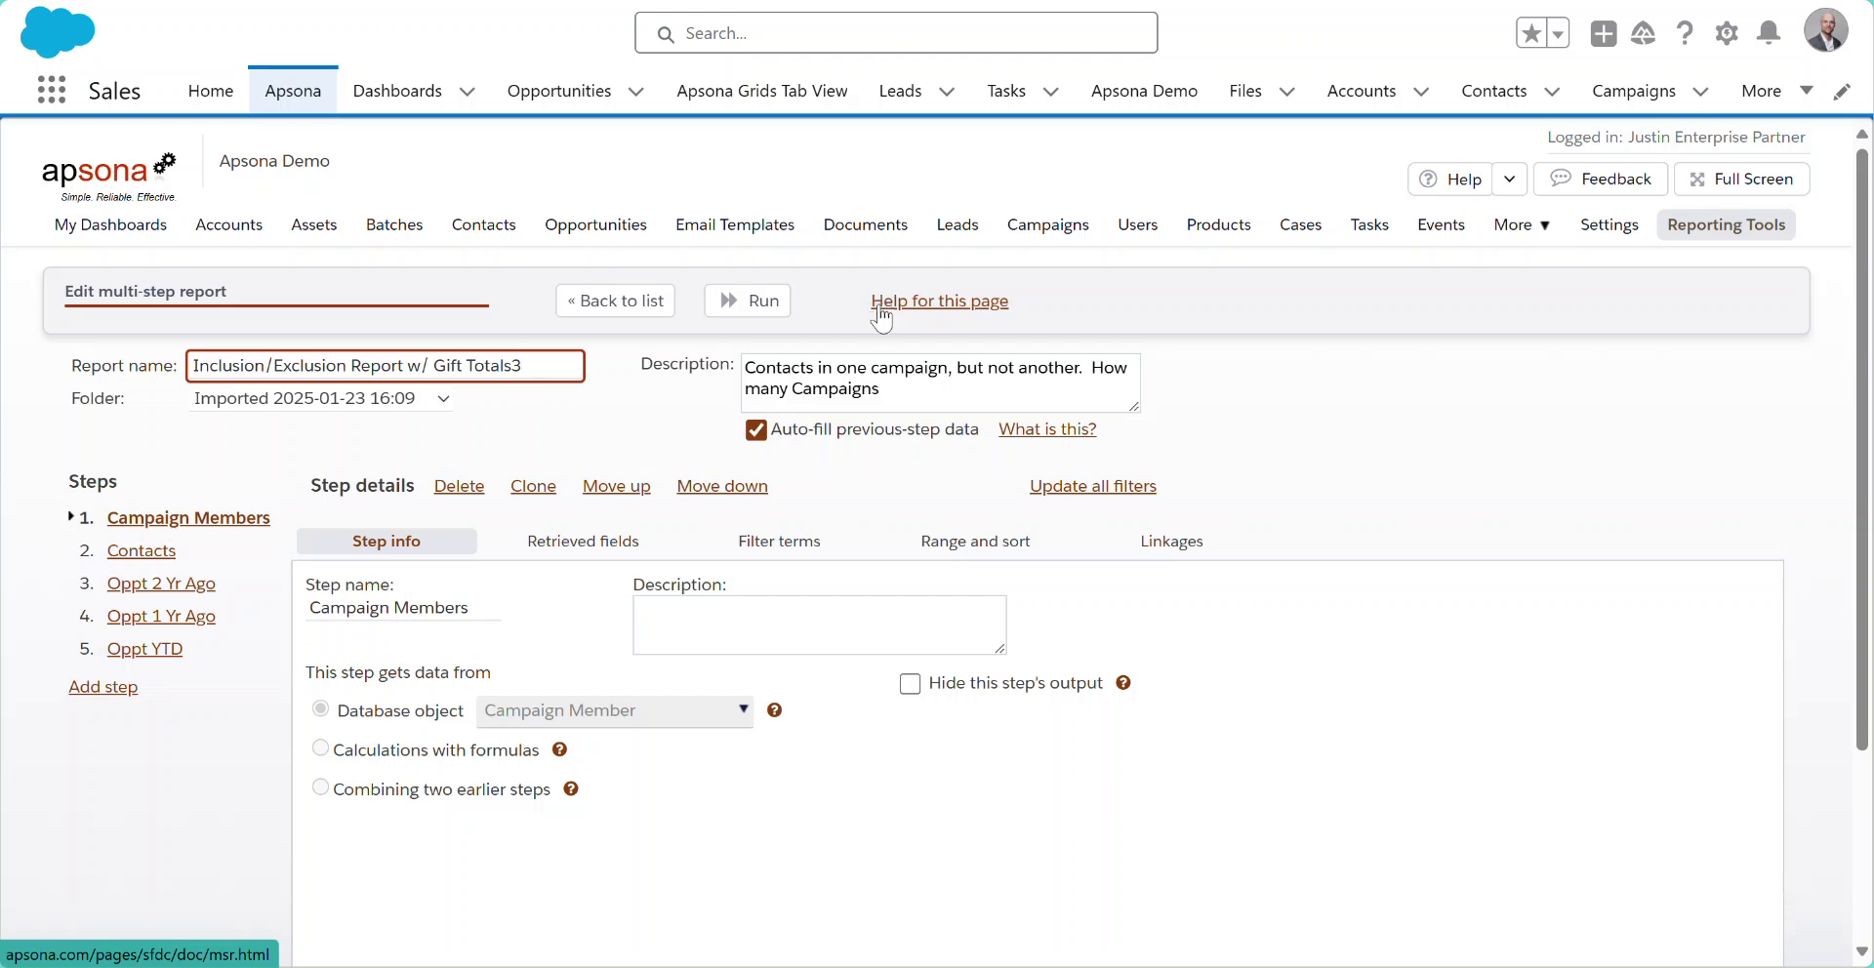
scroll(816, 813, "down", 2)
left_click(893, 897)
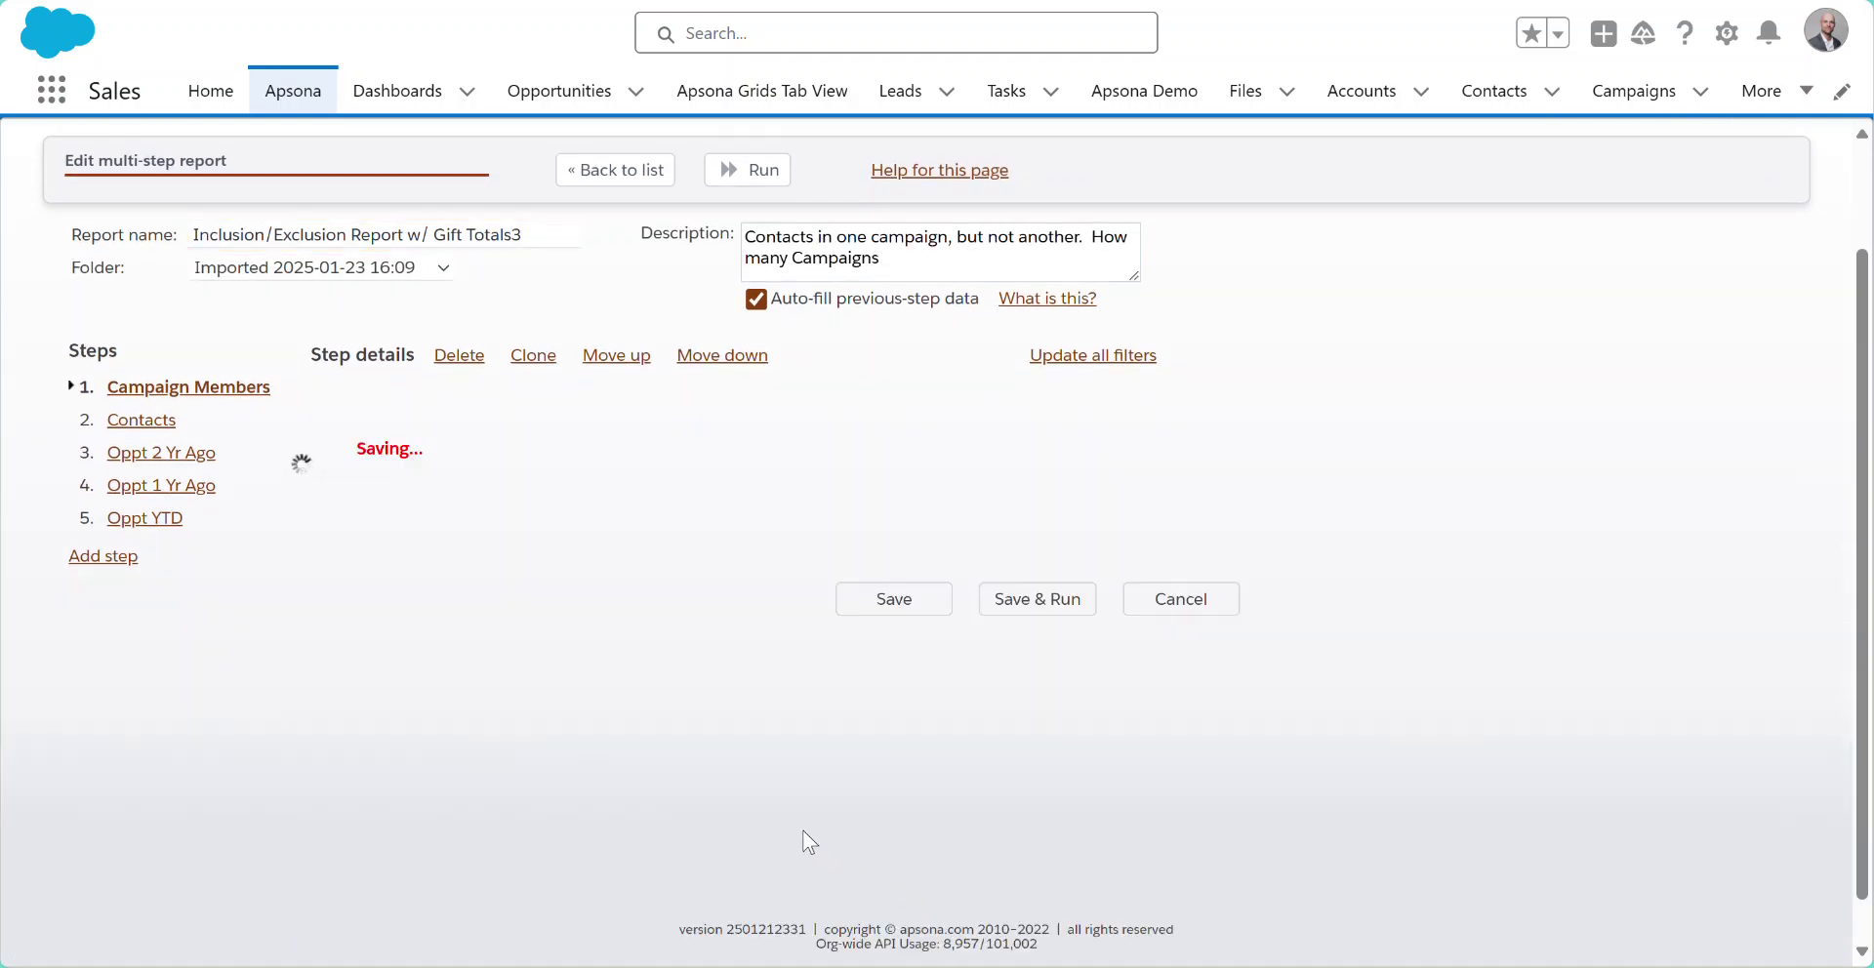
scroll(811, 268, "up", 2)
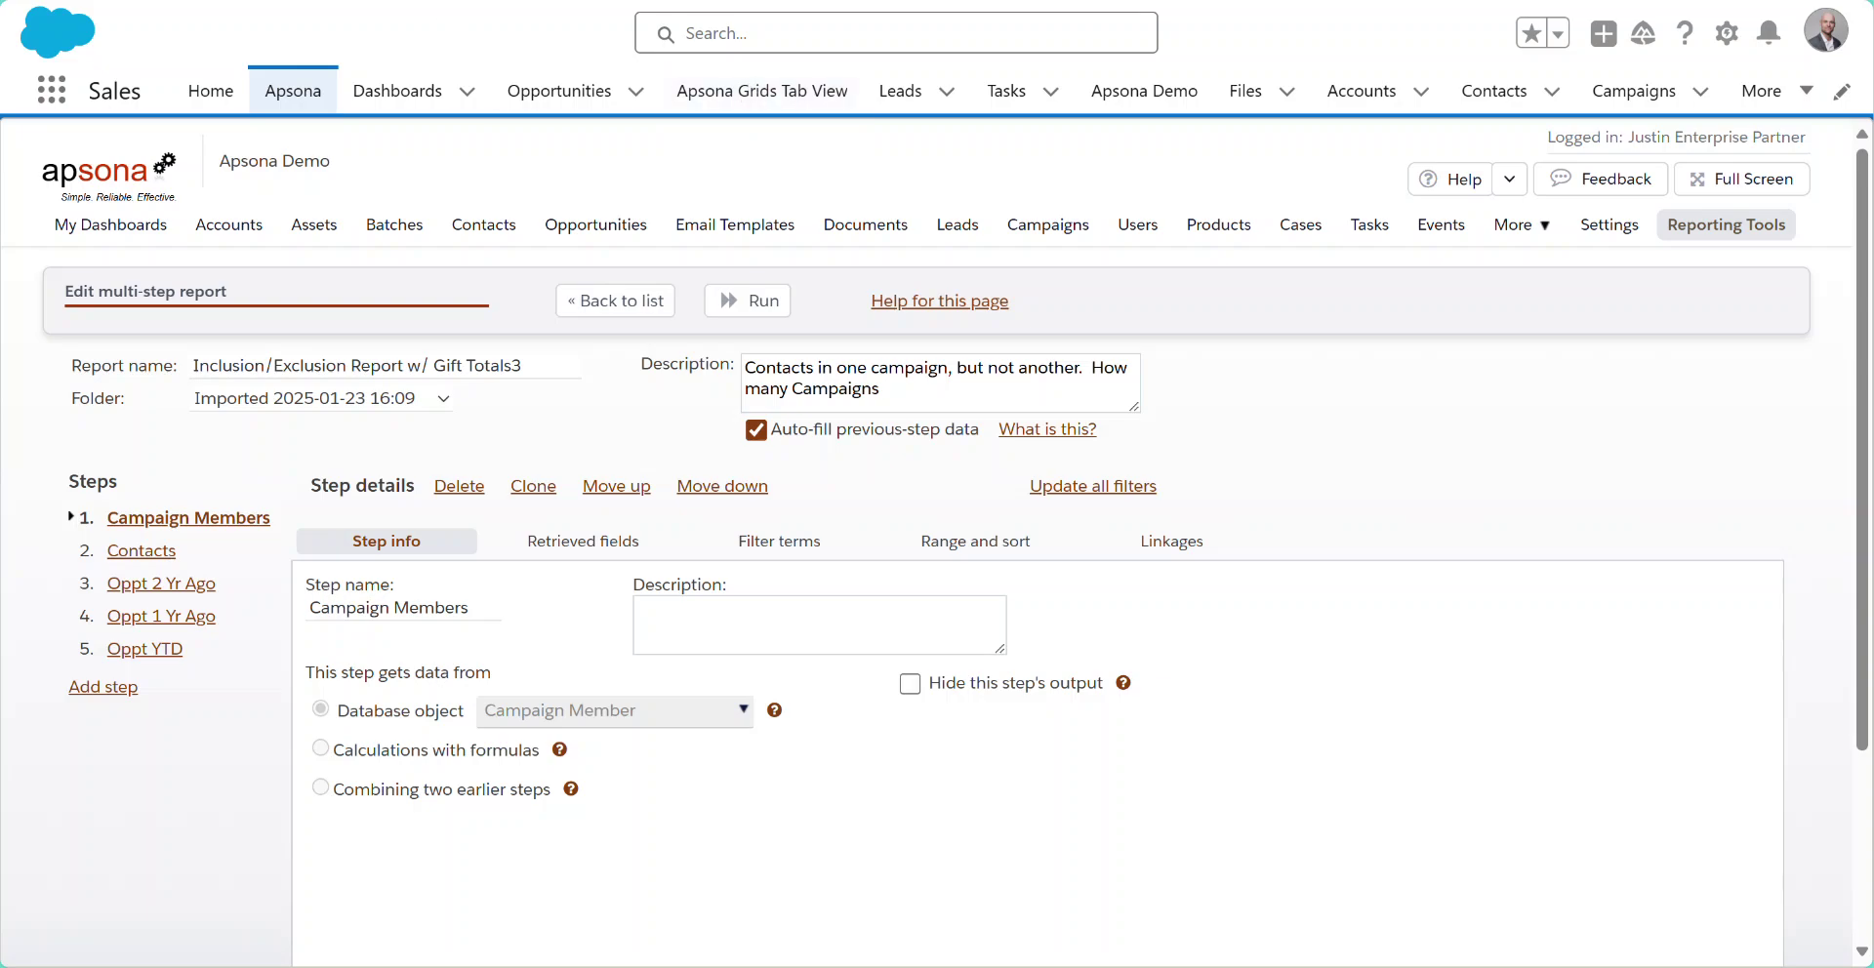
Step: Switch to the Google Docs document and check the Campaign Segmentation instructions on the report template and VF page
key("ctrl+Tab")
left_click_drag(349, 455, 1001, 456)
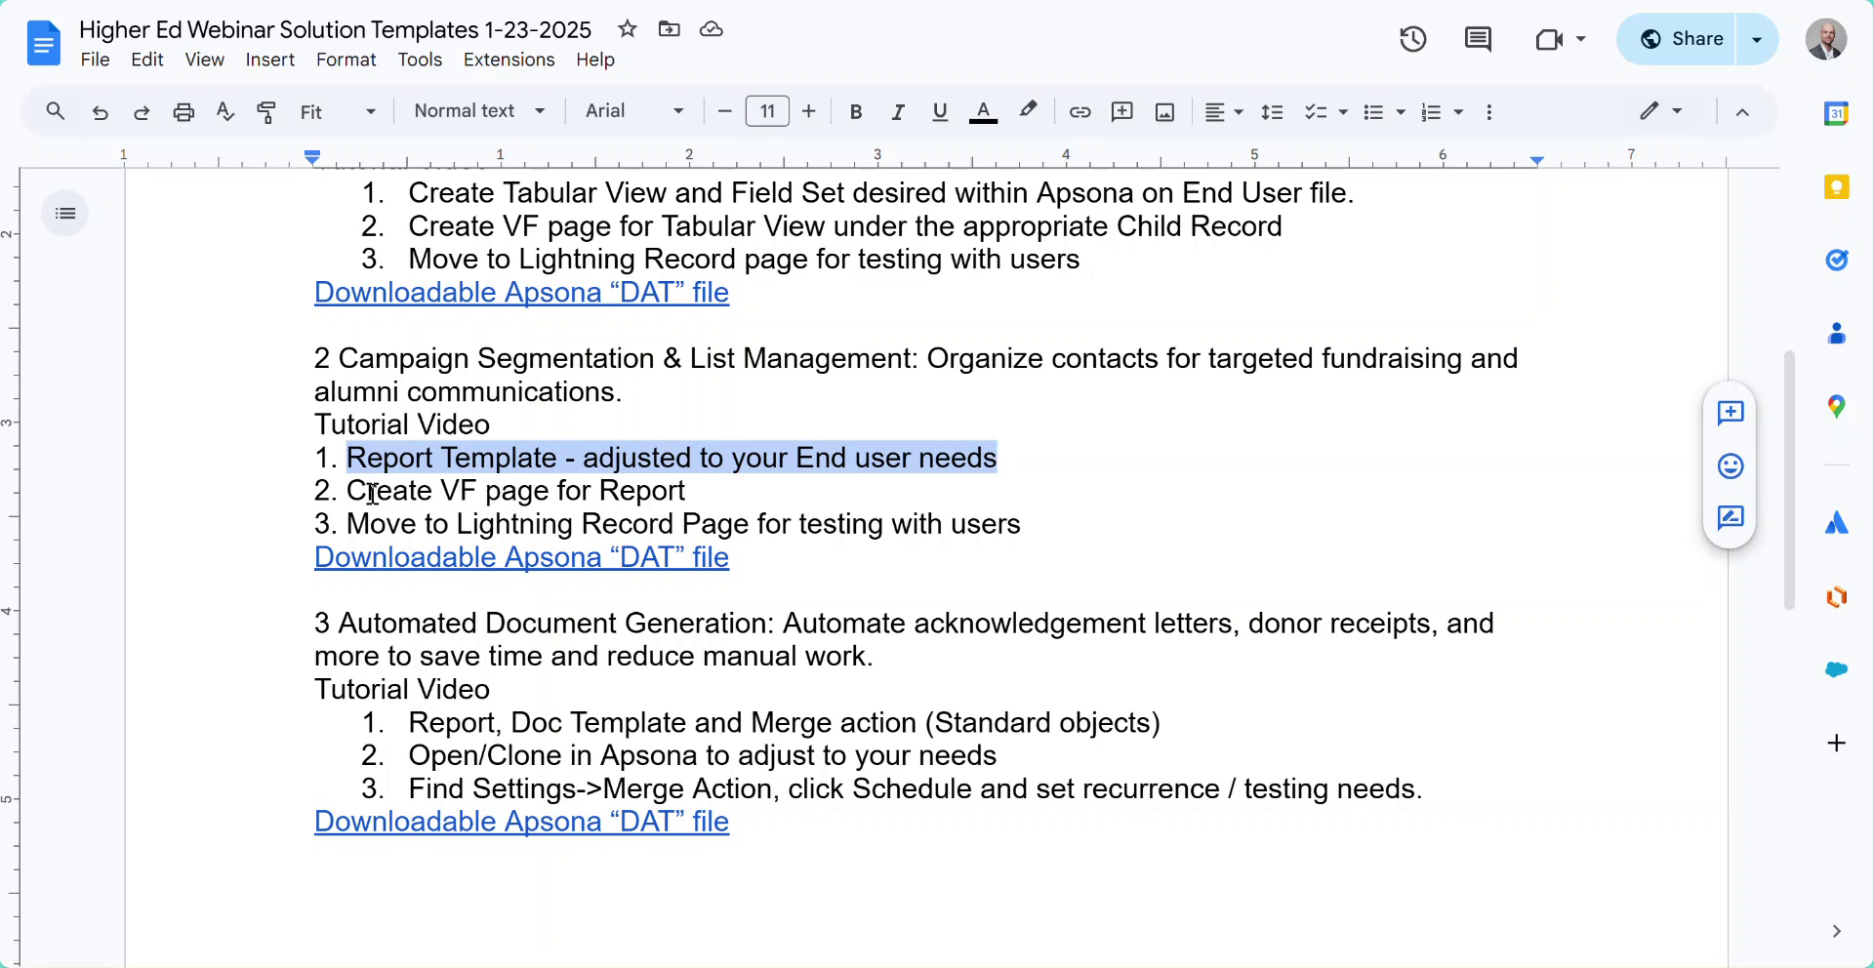
left_click_drag(352, 490, 732, 490)
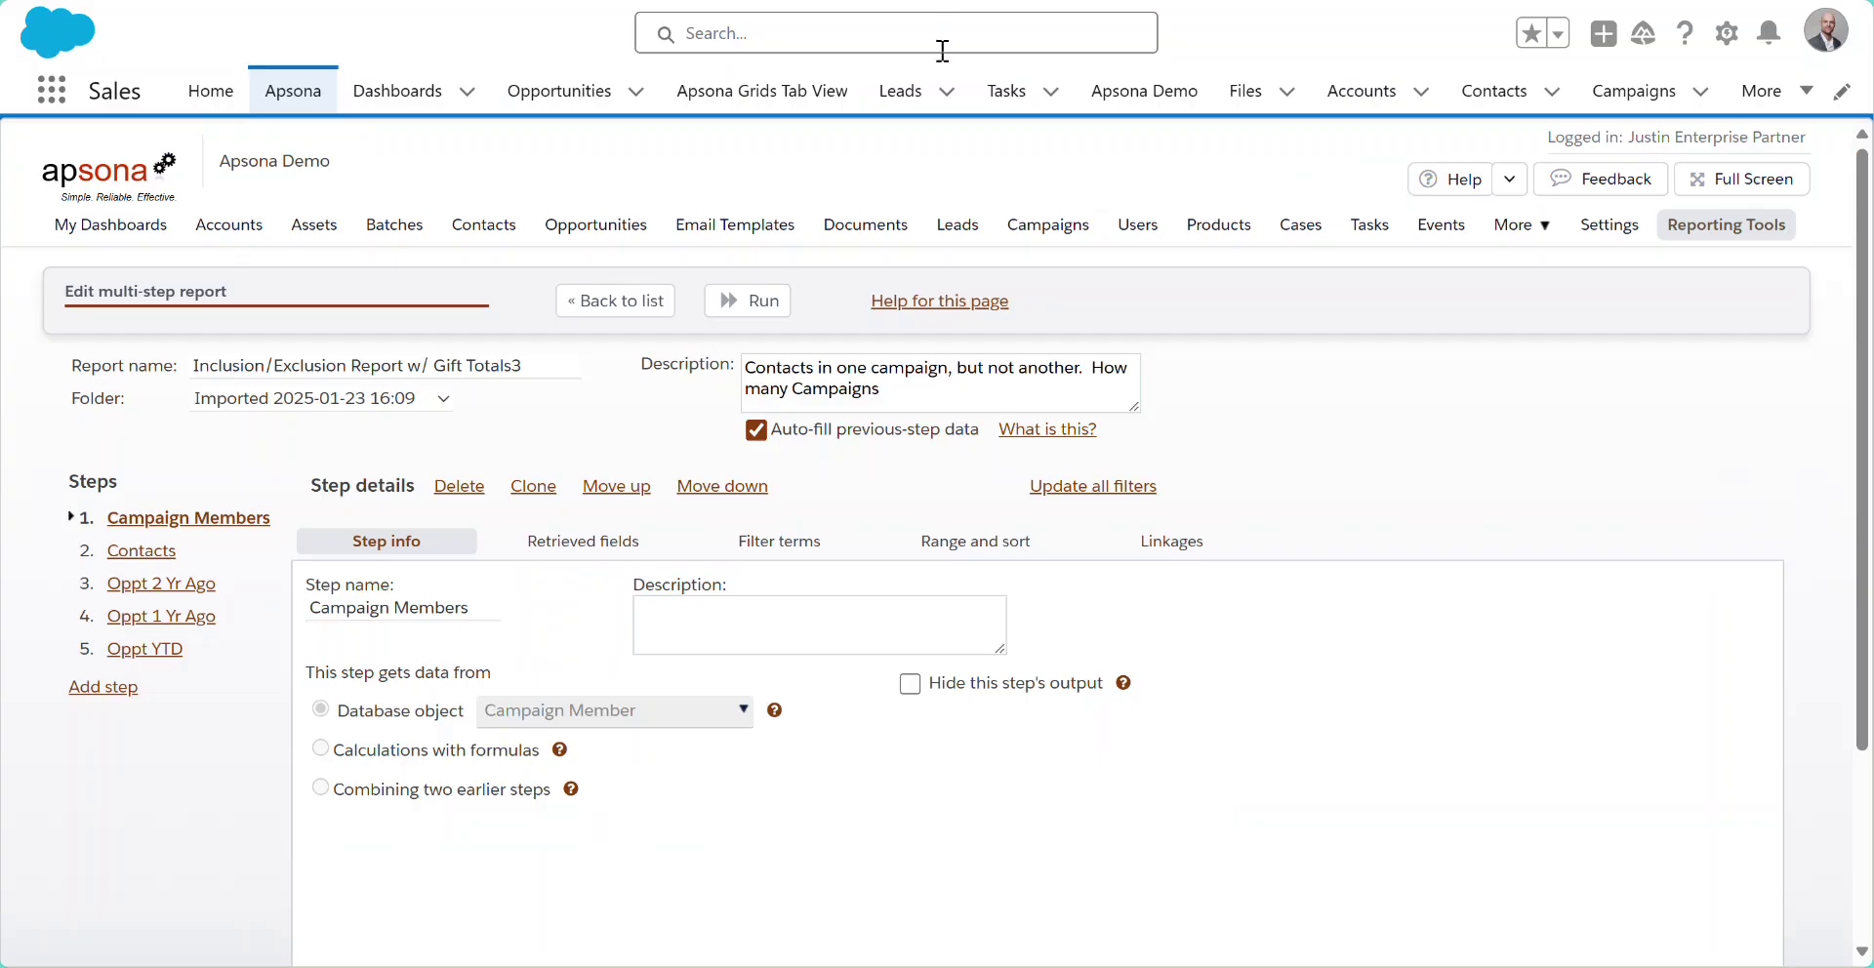
Step: Return to Apsona's Visualforce page generator and choose the multi-step report Inclusion/Exclusion Report w/ Gift Totals3 as a related list
left_click(1606, 226)
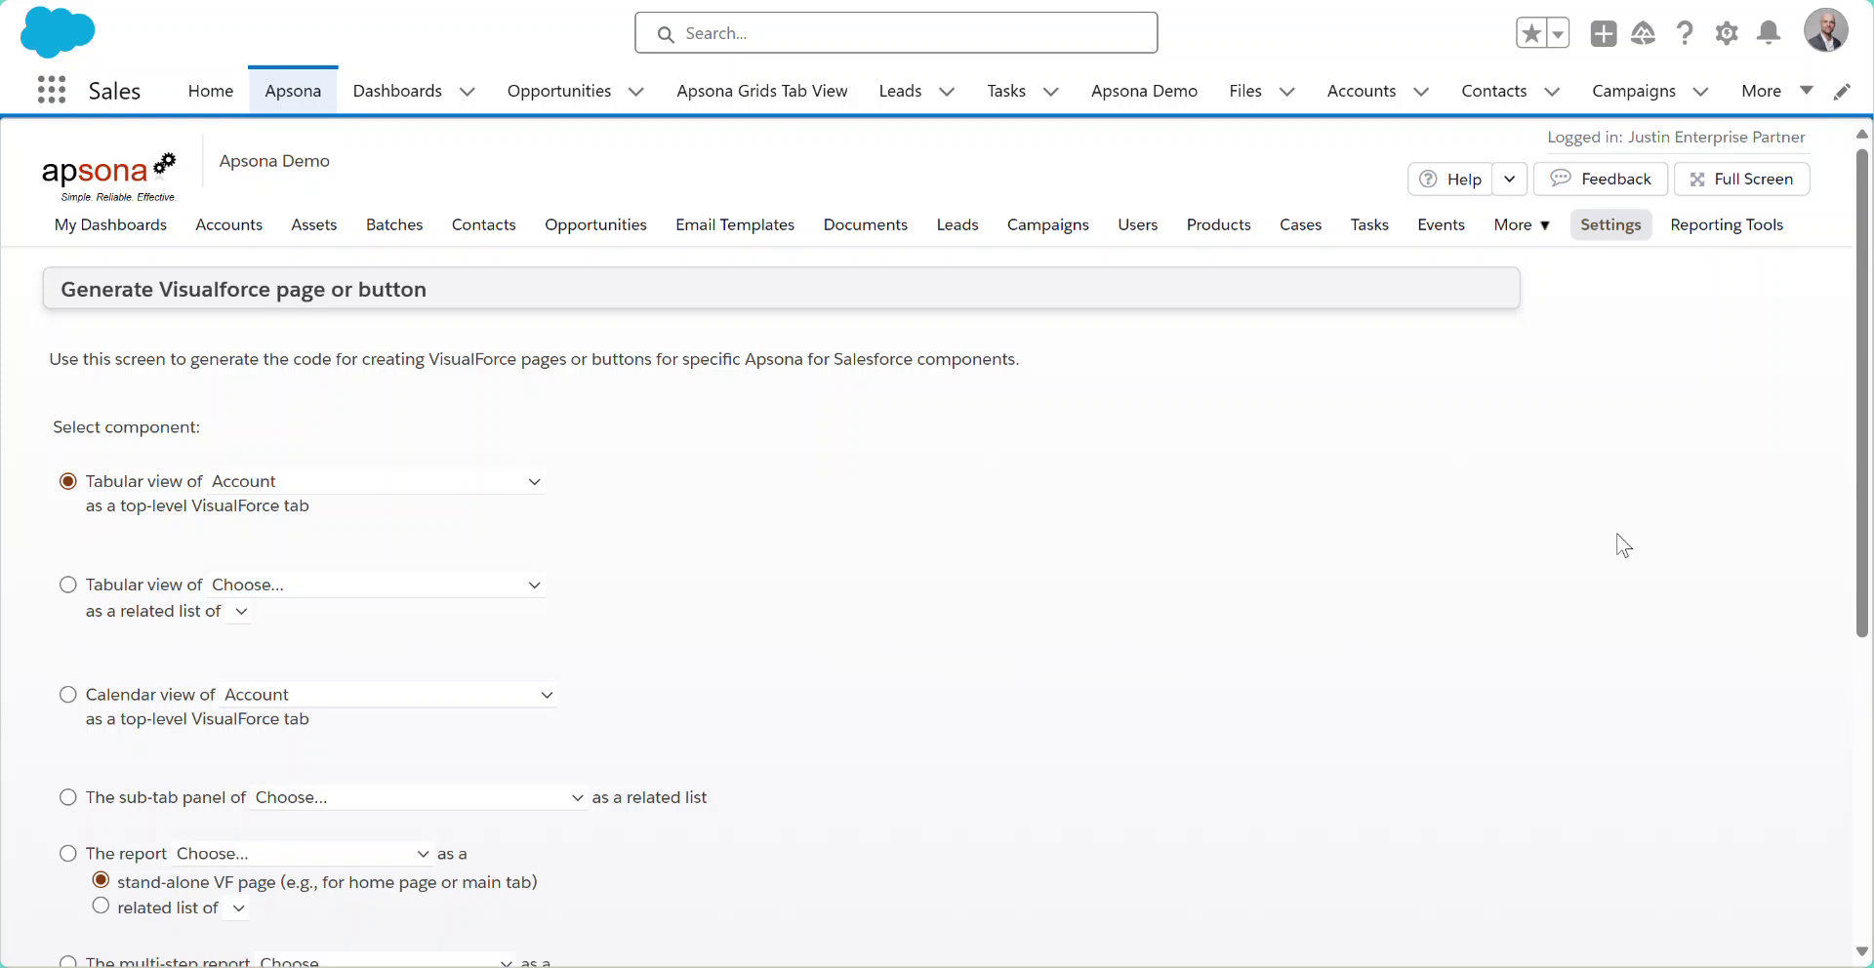
scroll(394, 406, "down", 3)
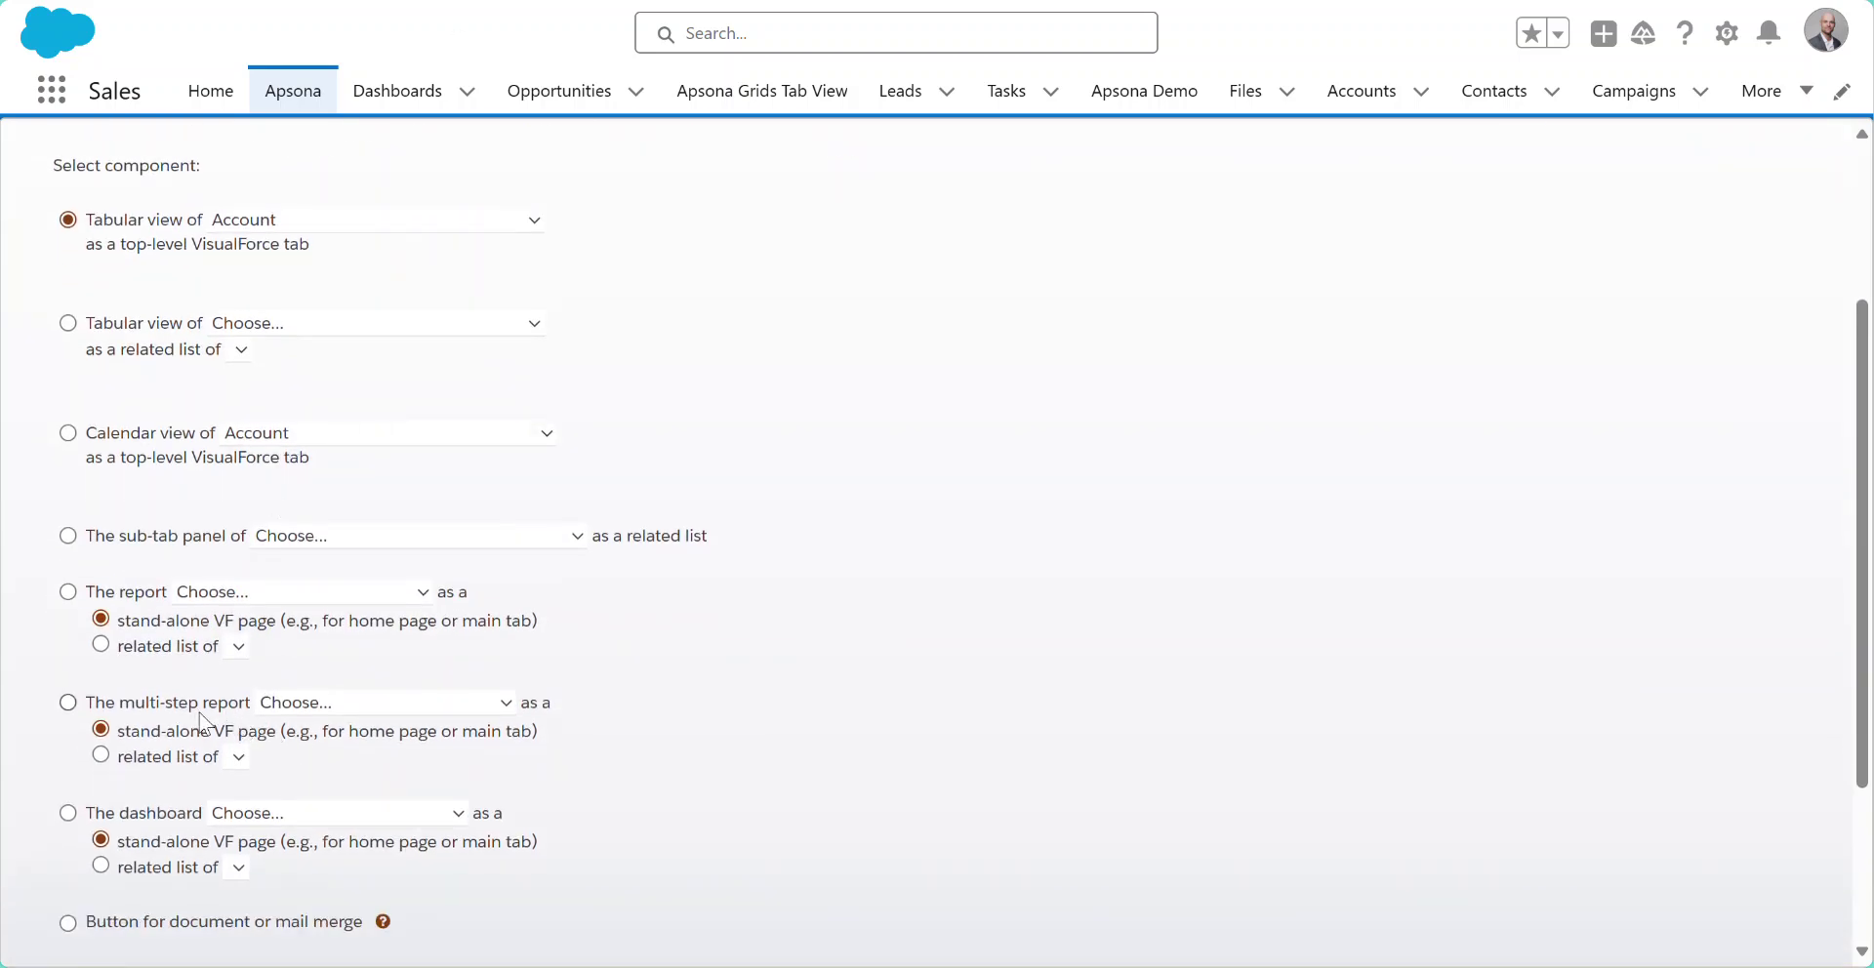
left_click(167, 759)
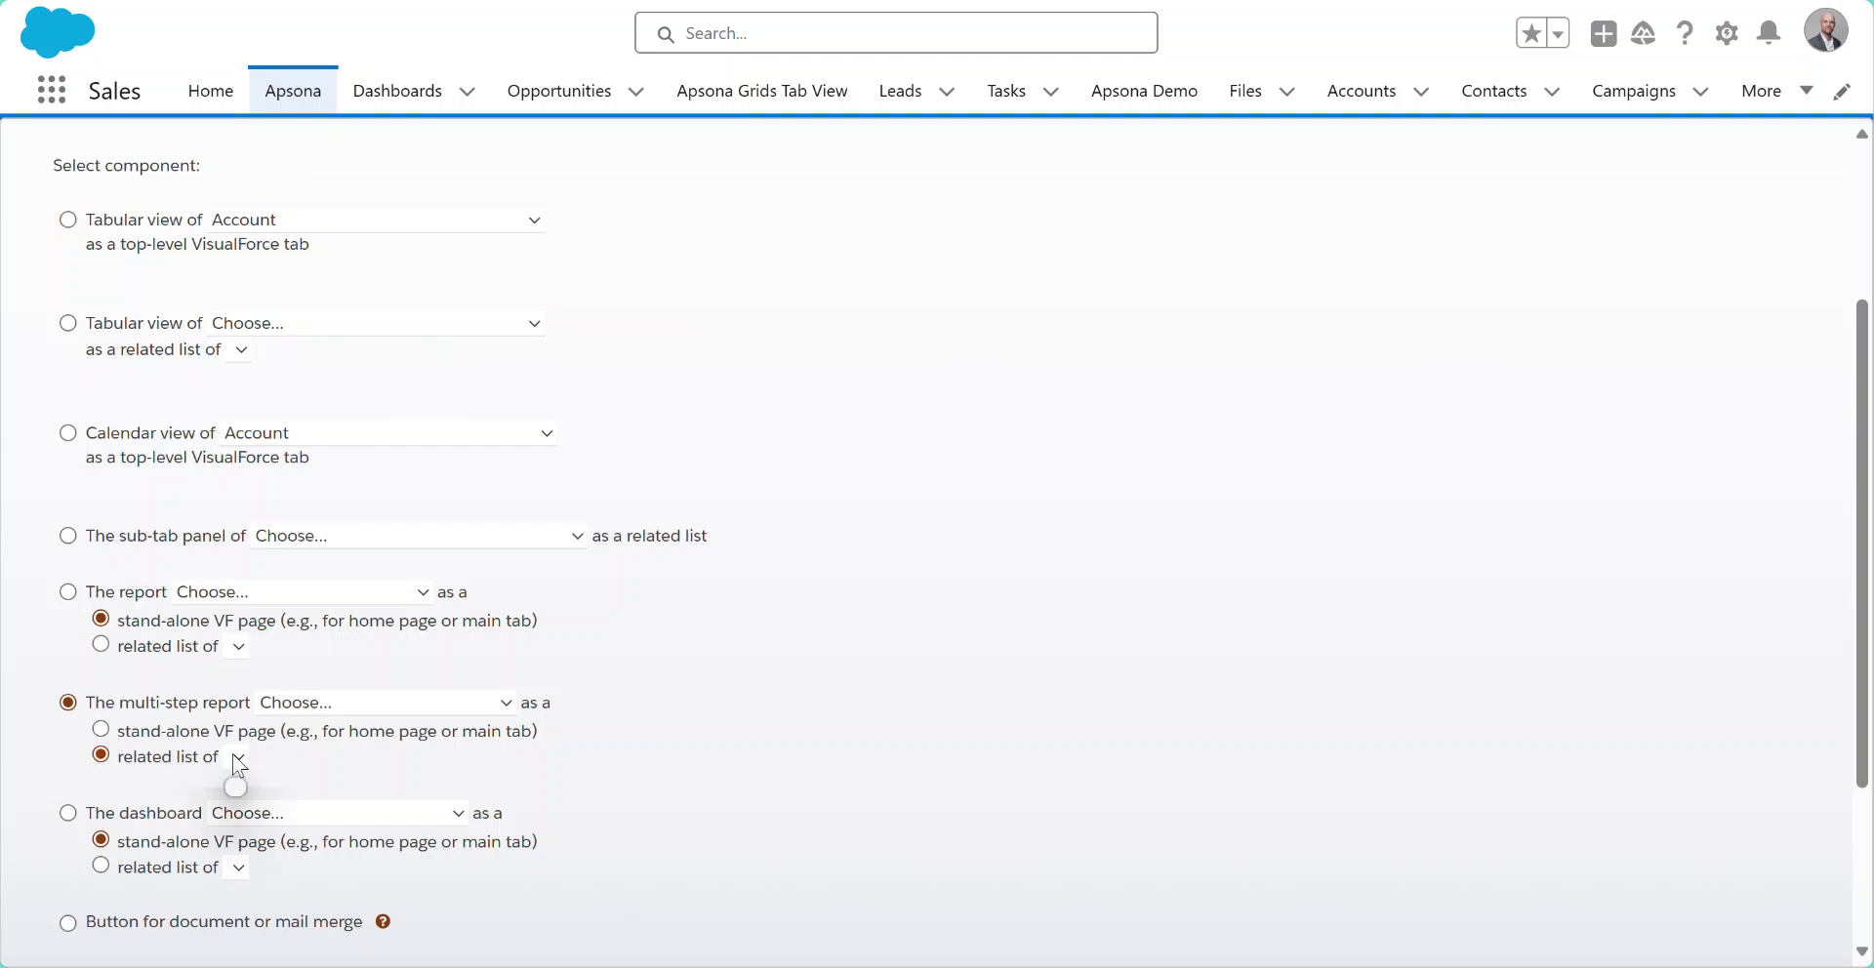
left_click(303, 707)
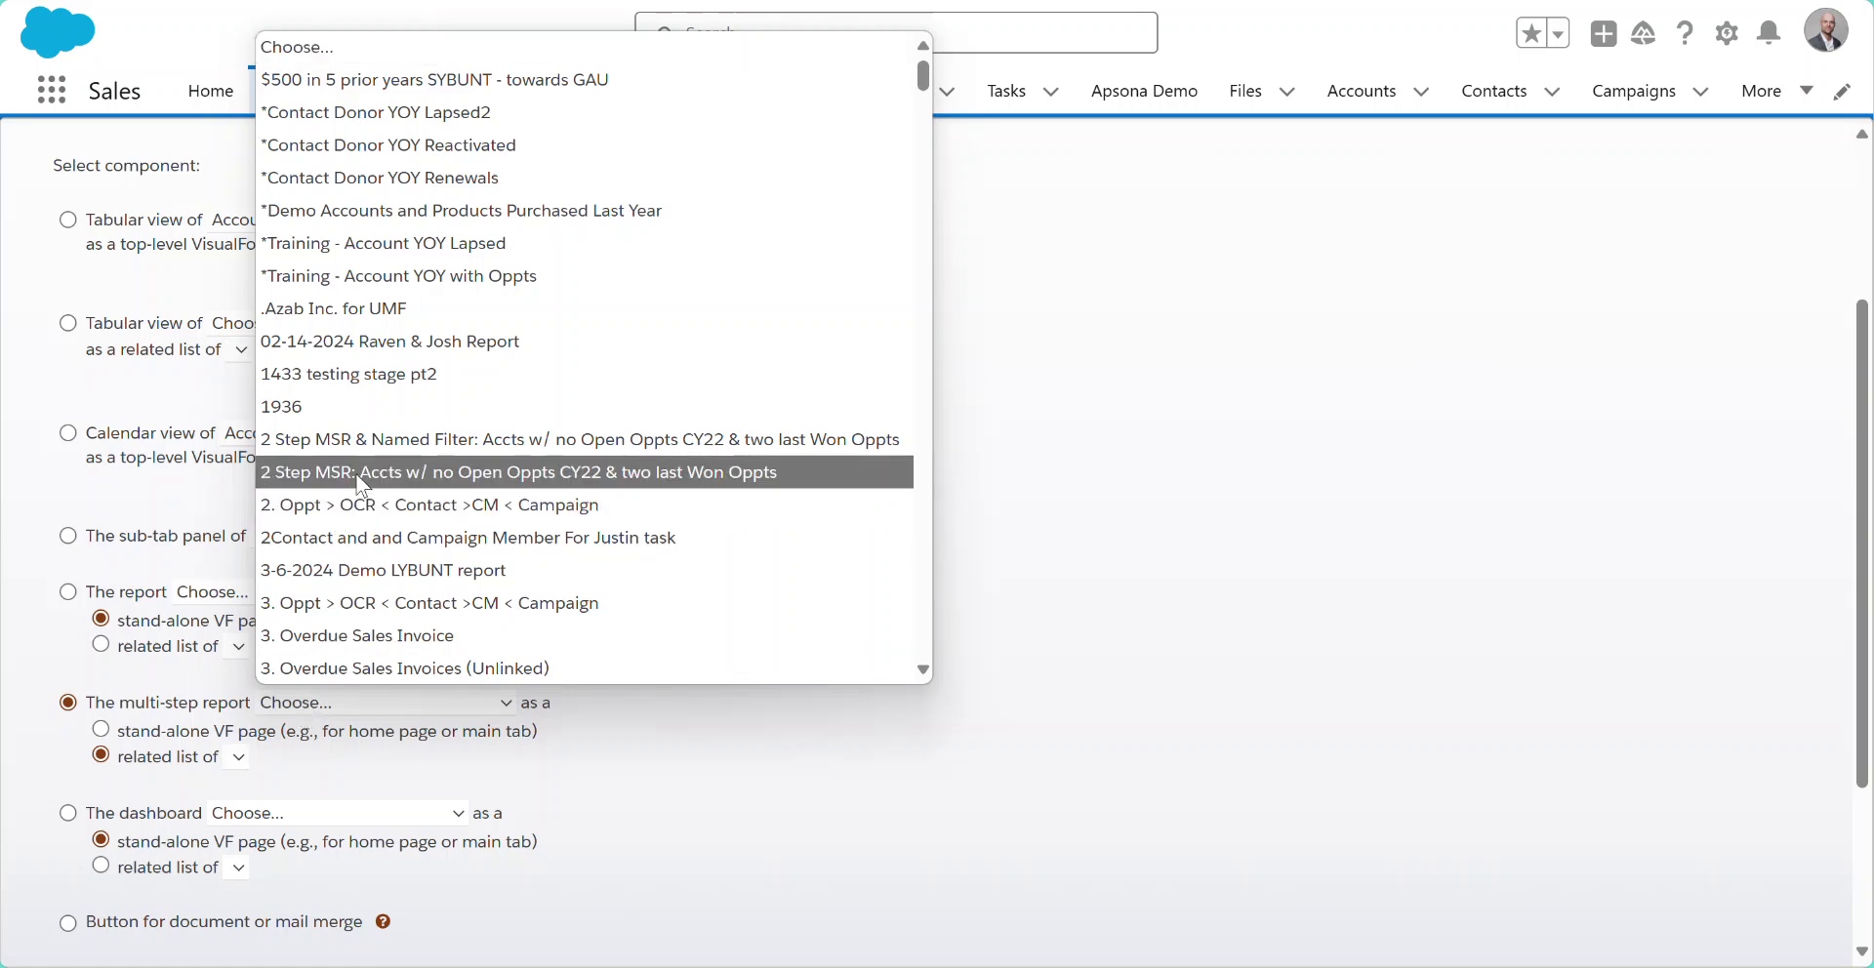
key("i")
key("Down")
key("Down")
key("Down")
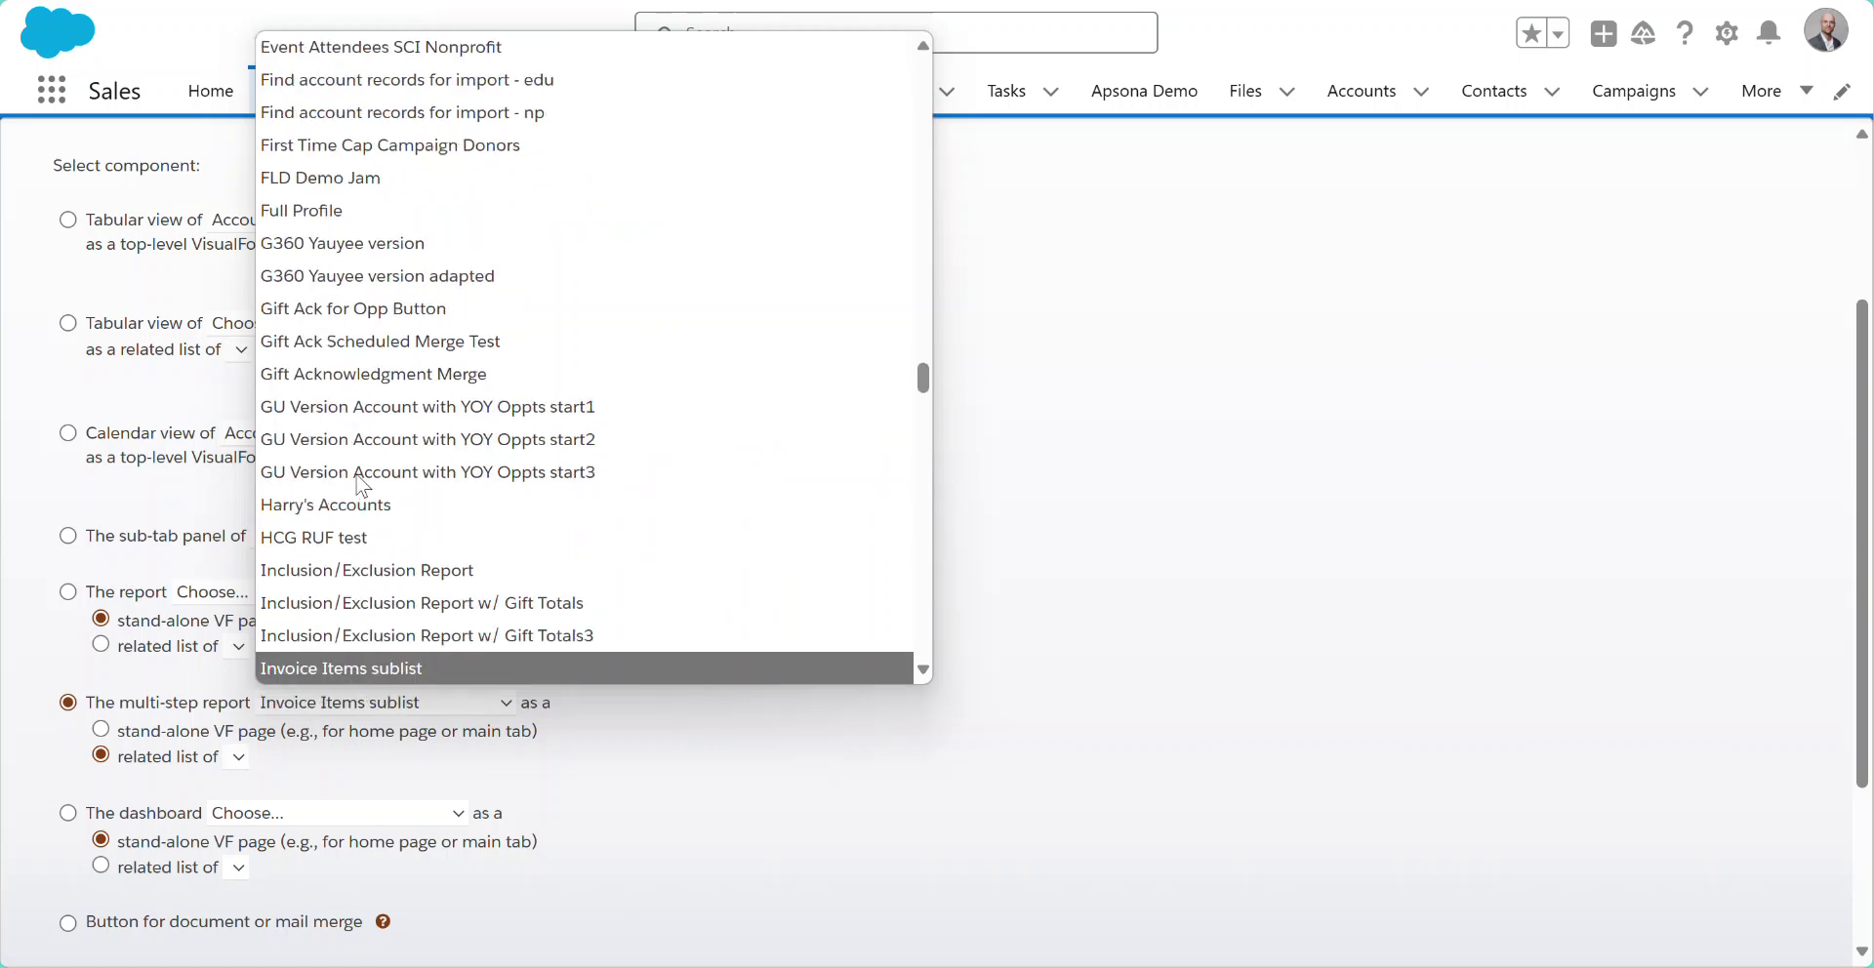
left_click(395, 630)
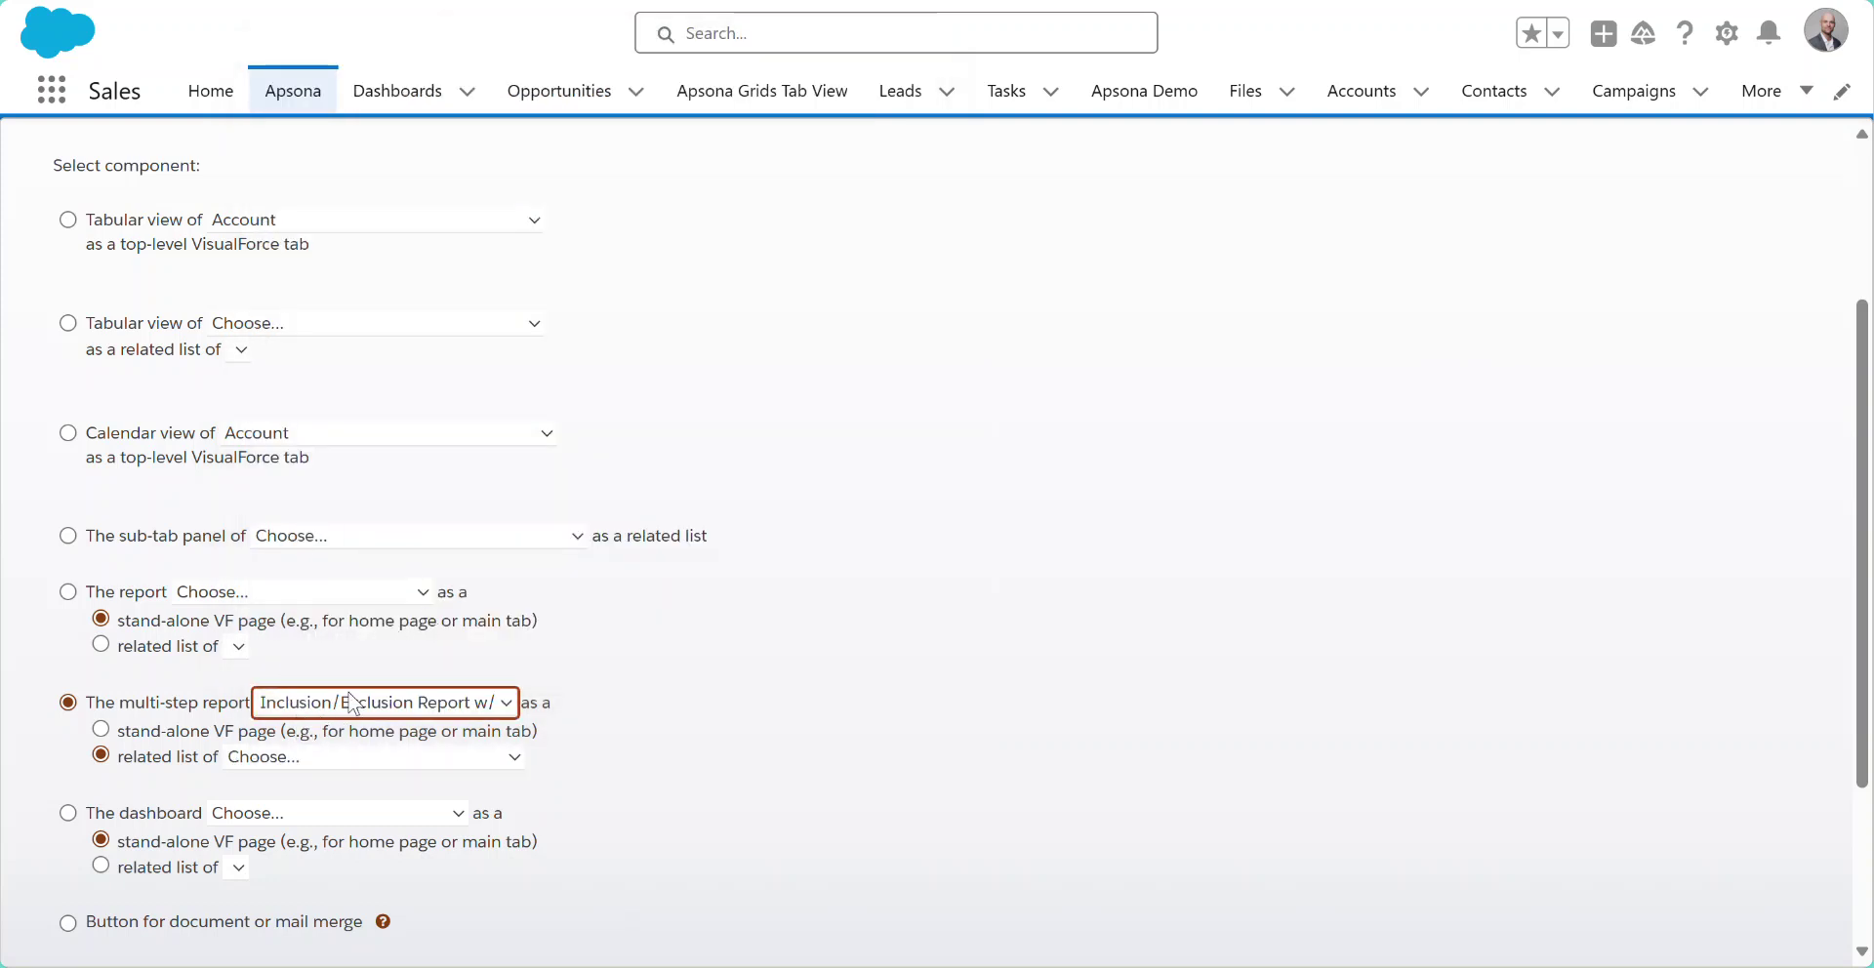
Step: Make the multi-step report a related list of Campaign and generate its Visualforce code
left_click(256, 759)
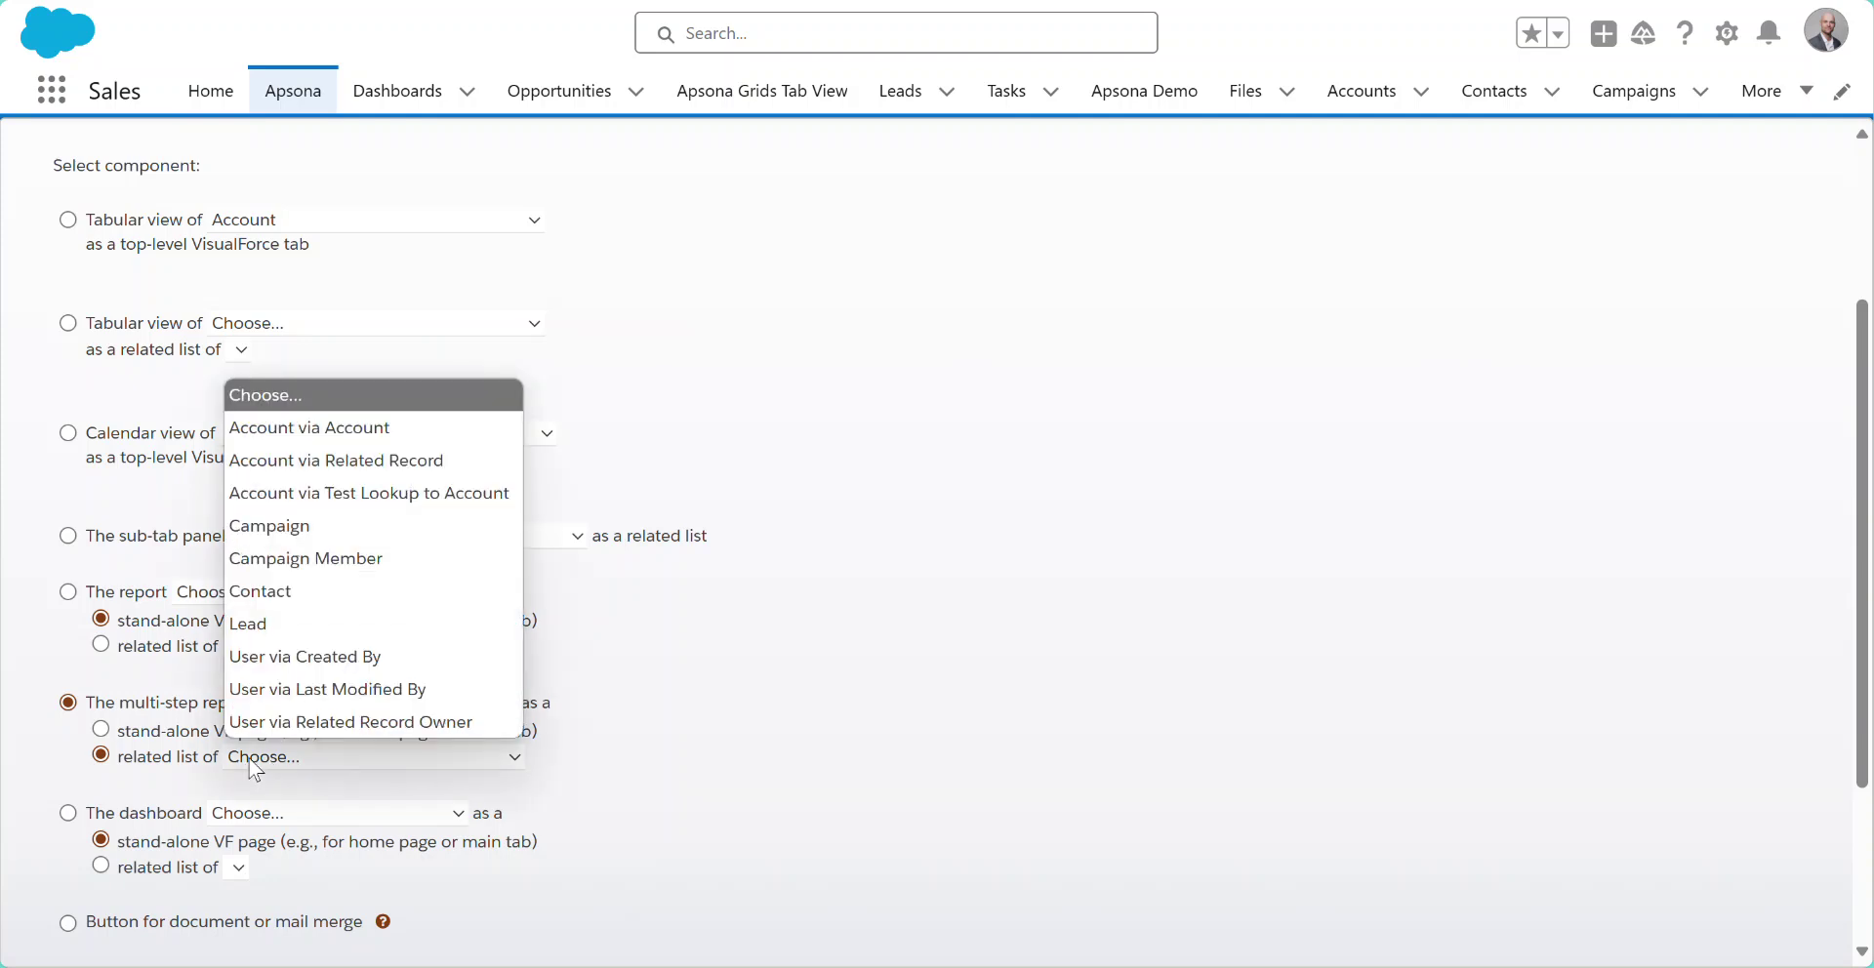
left_click(367, 527)
scroll(367, 537, "down", 1)
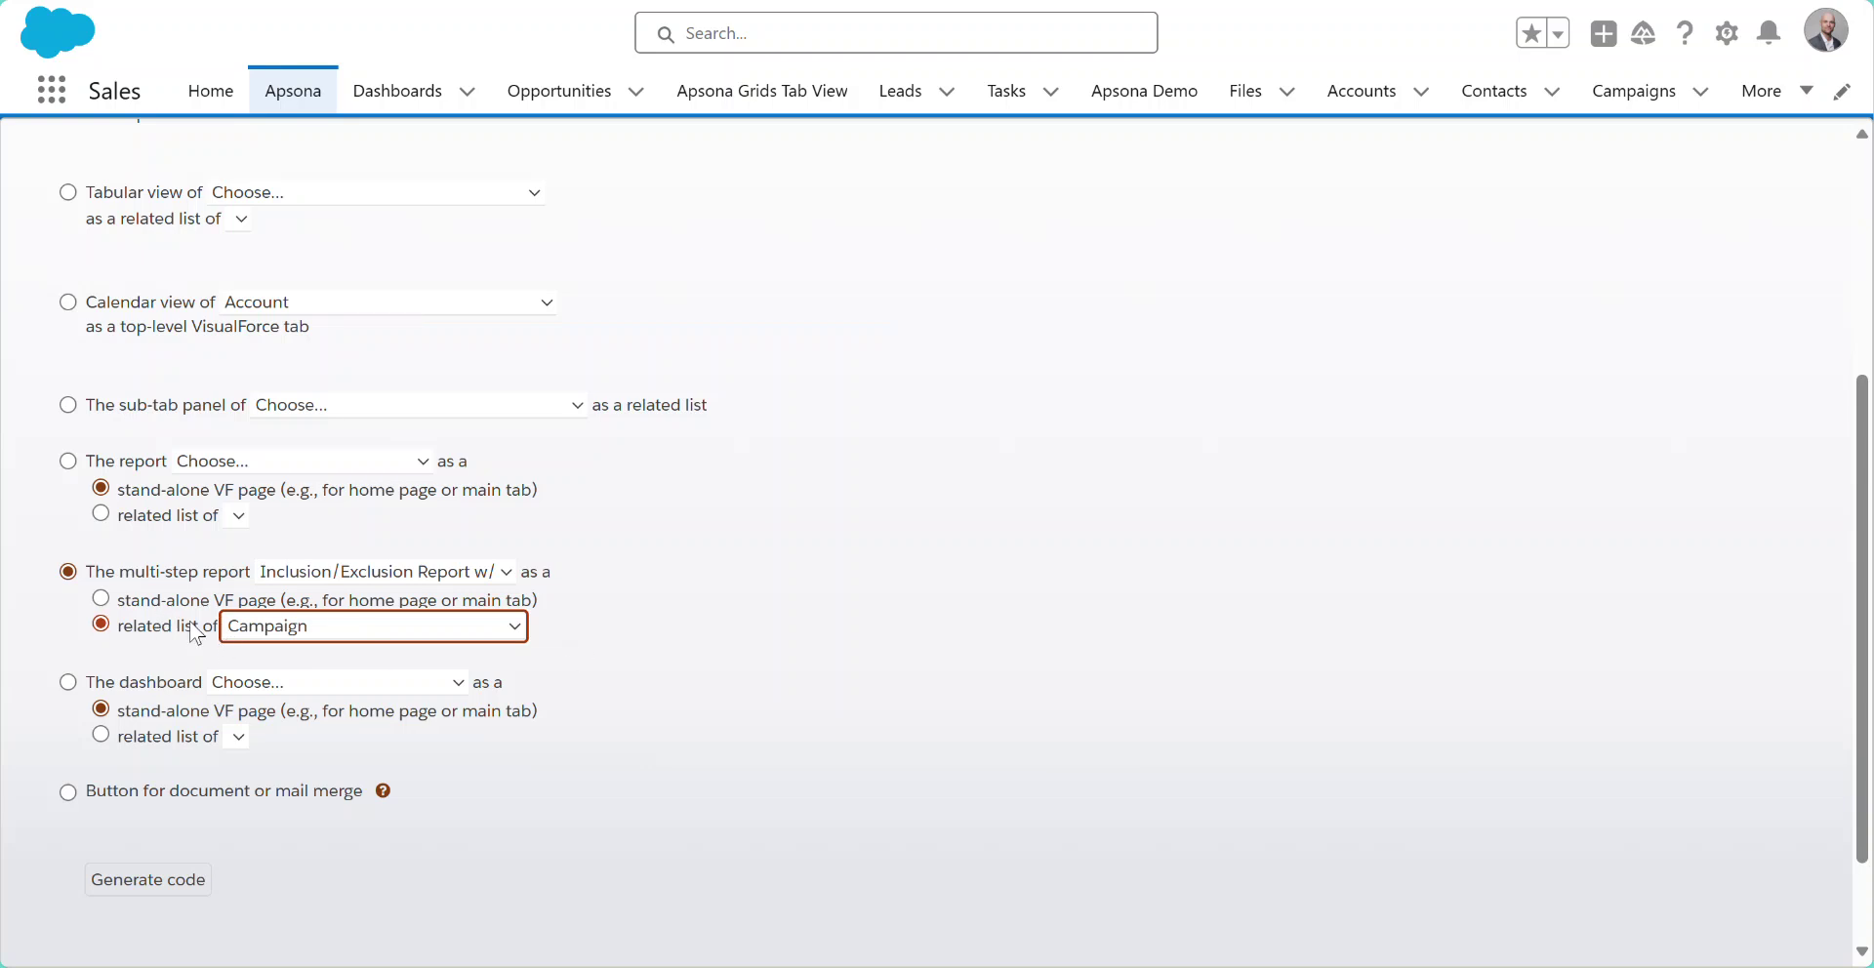
left_click(156, 879)
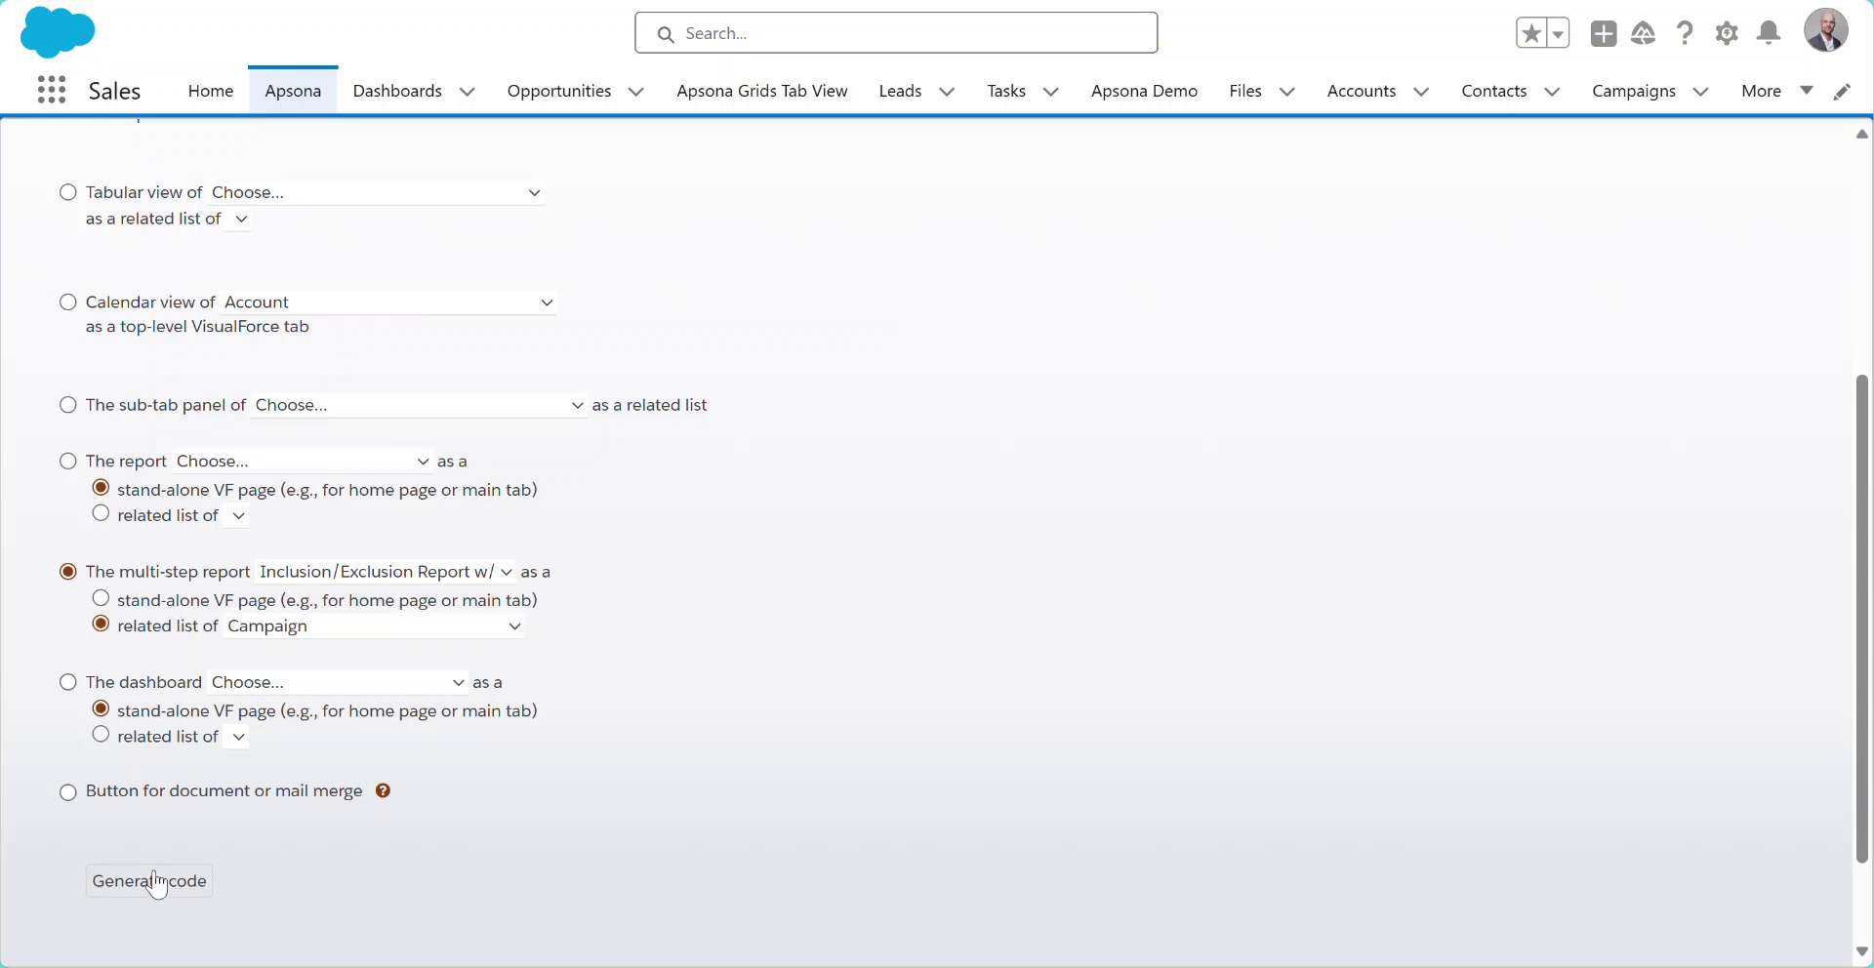
scroll(758, 459, "up", 2)
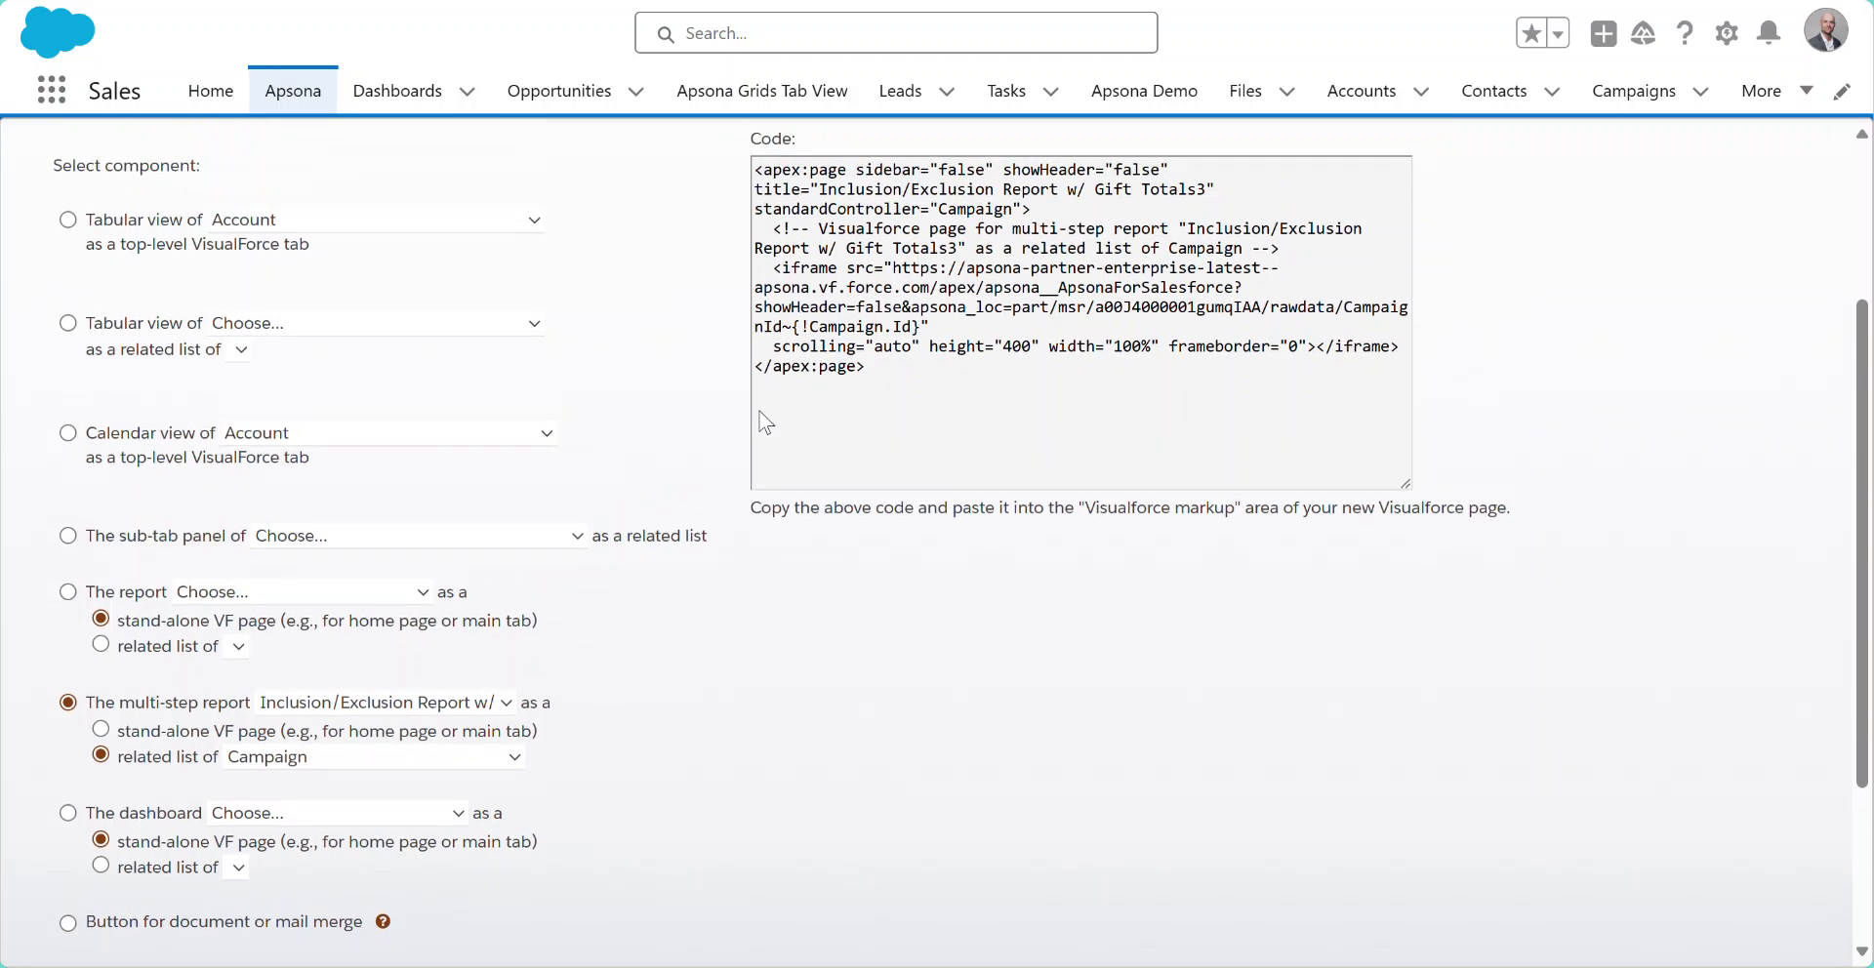
Step: Copy the entire generated Visualforce page code
left_click(886, 370)
left_click_drag(886, 370, 771, 182)
right_click(771, 183)
left_click(802, 200)
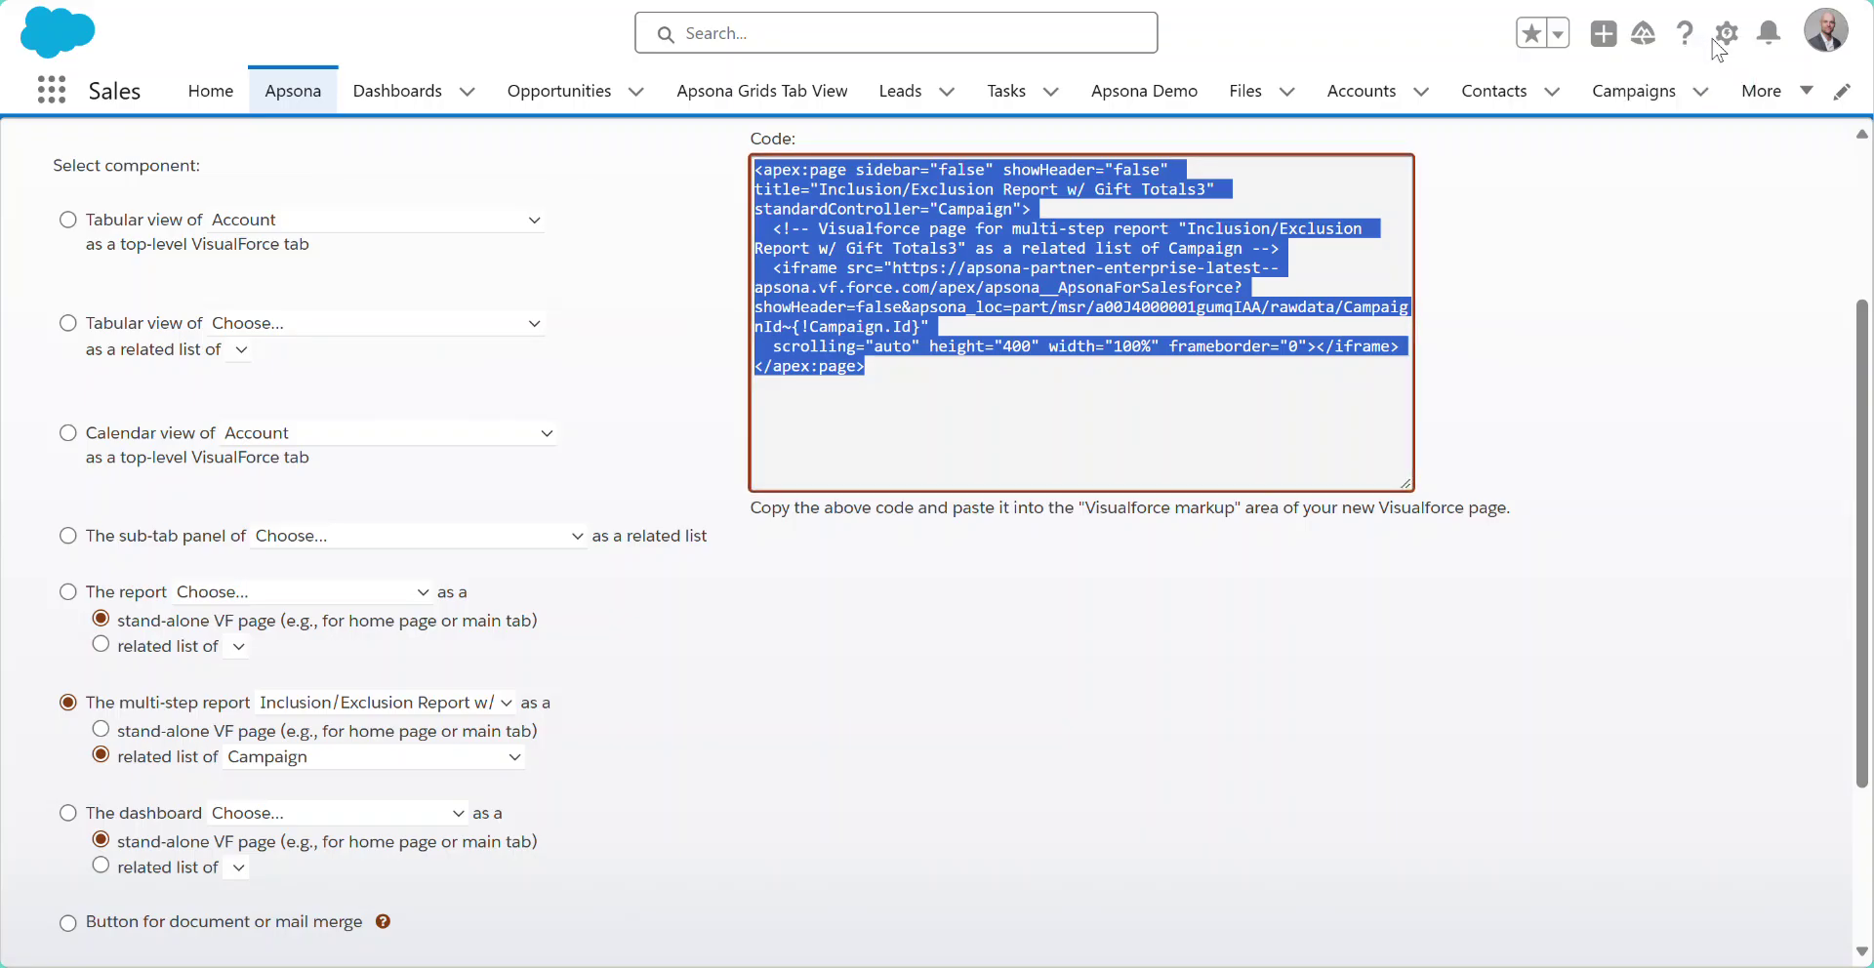
Step: Find Visualforce Pages in Salesforce Setup by searching for "visual" and start a new page
left_click(1727, 39)
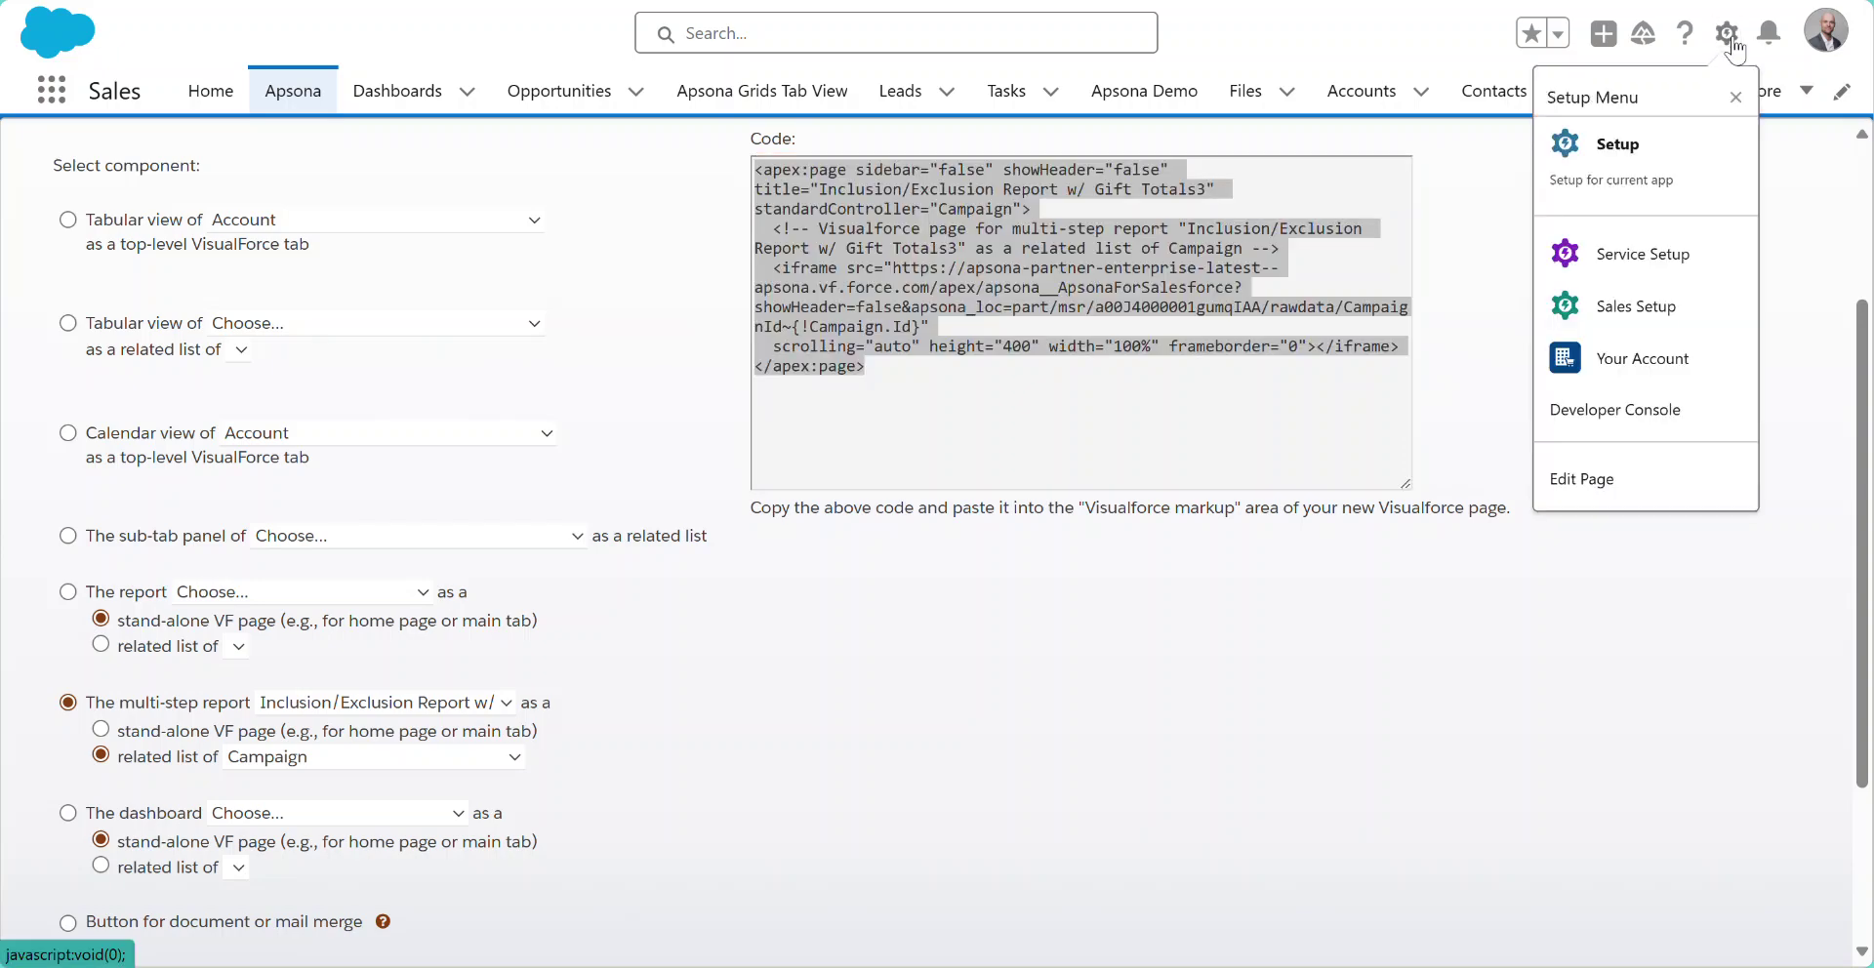
left_click(1659, 159)
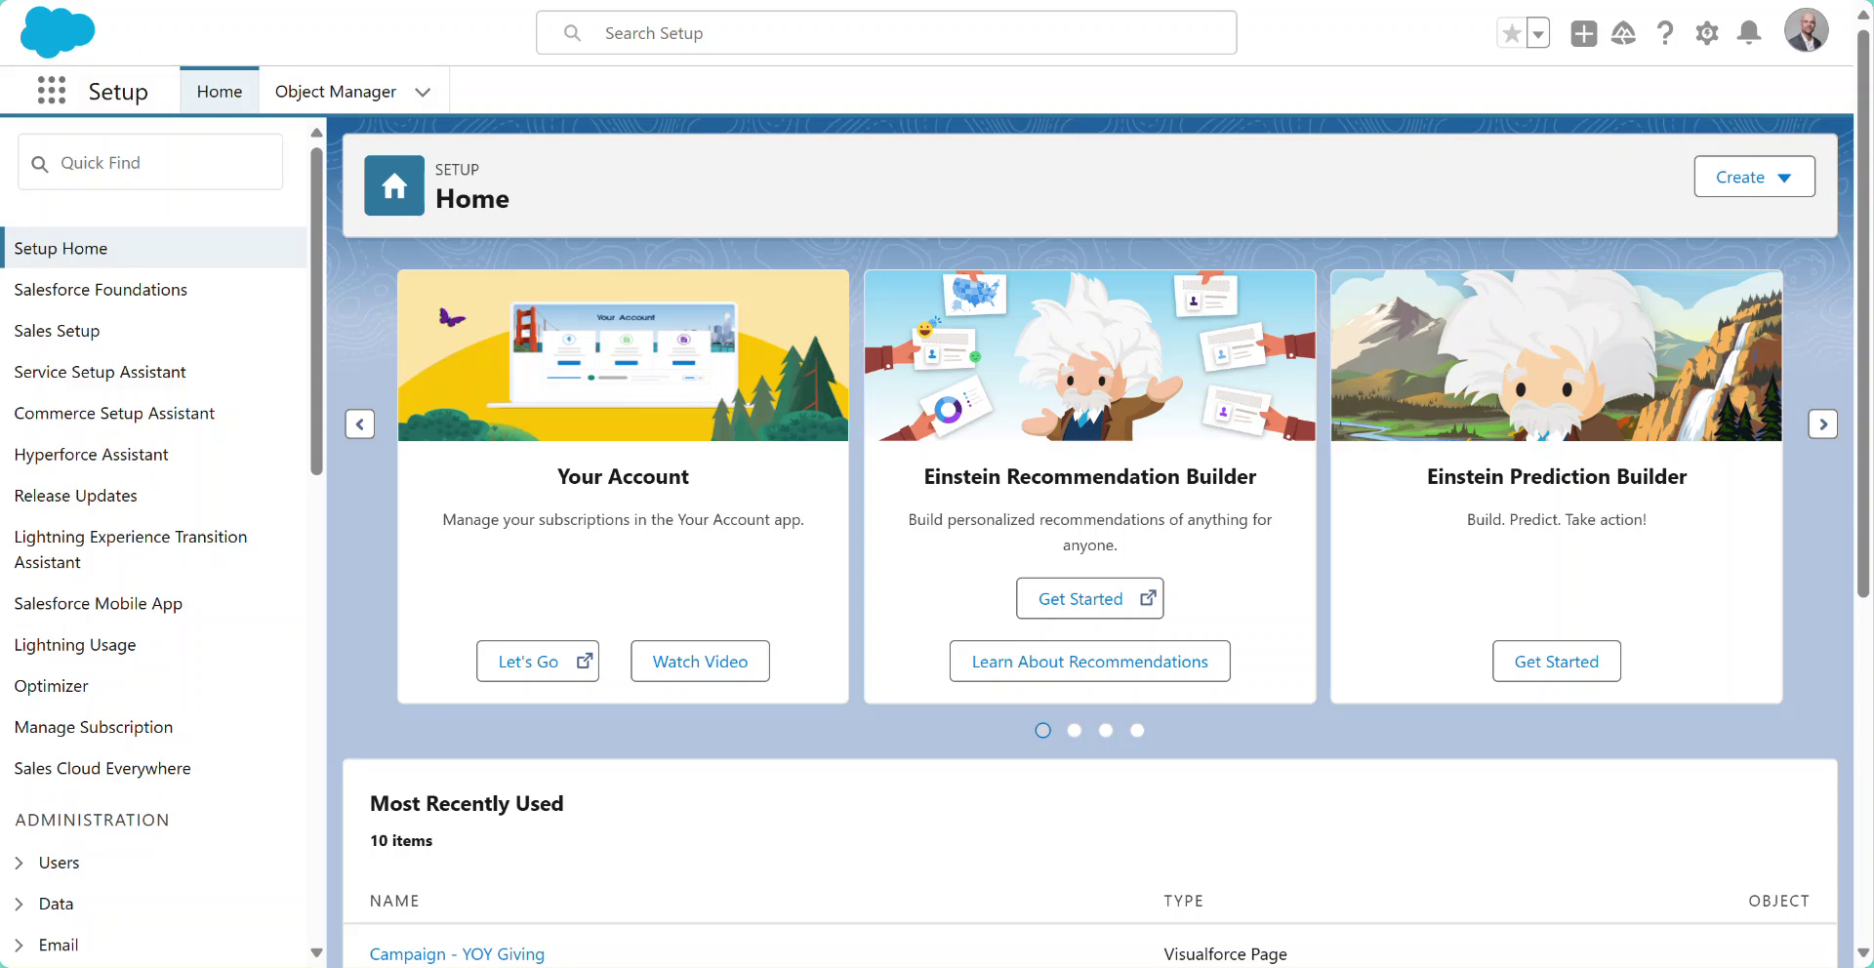
left_click(120, 162)
type("visual")
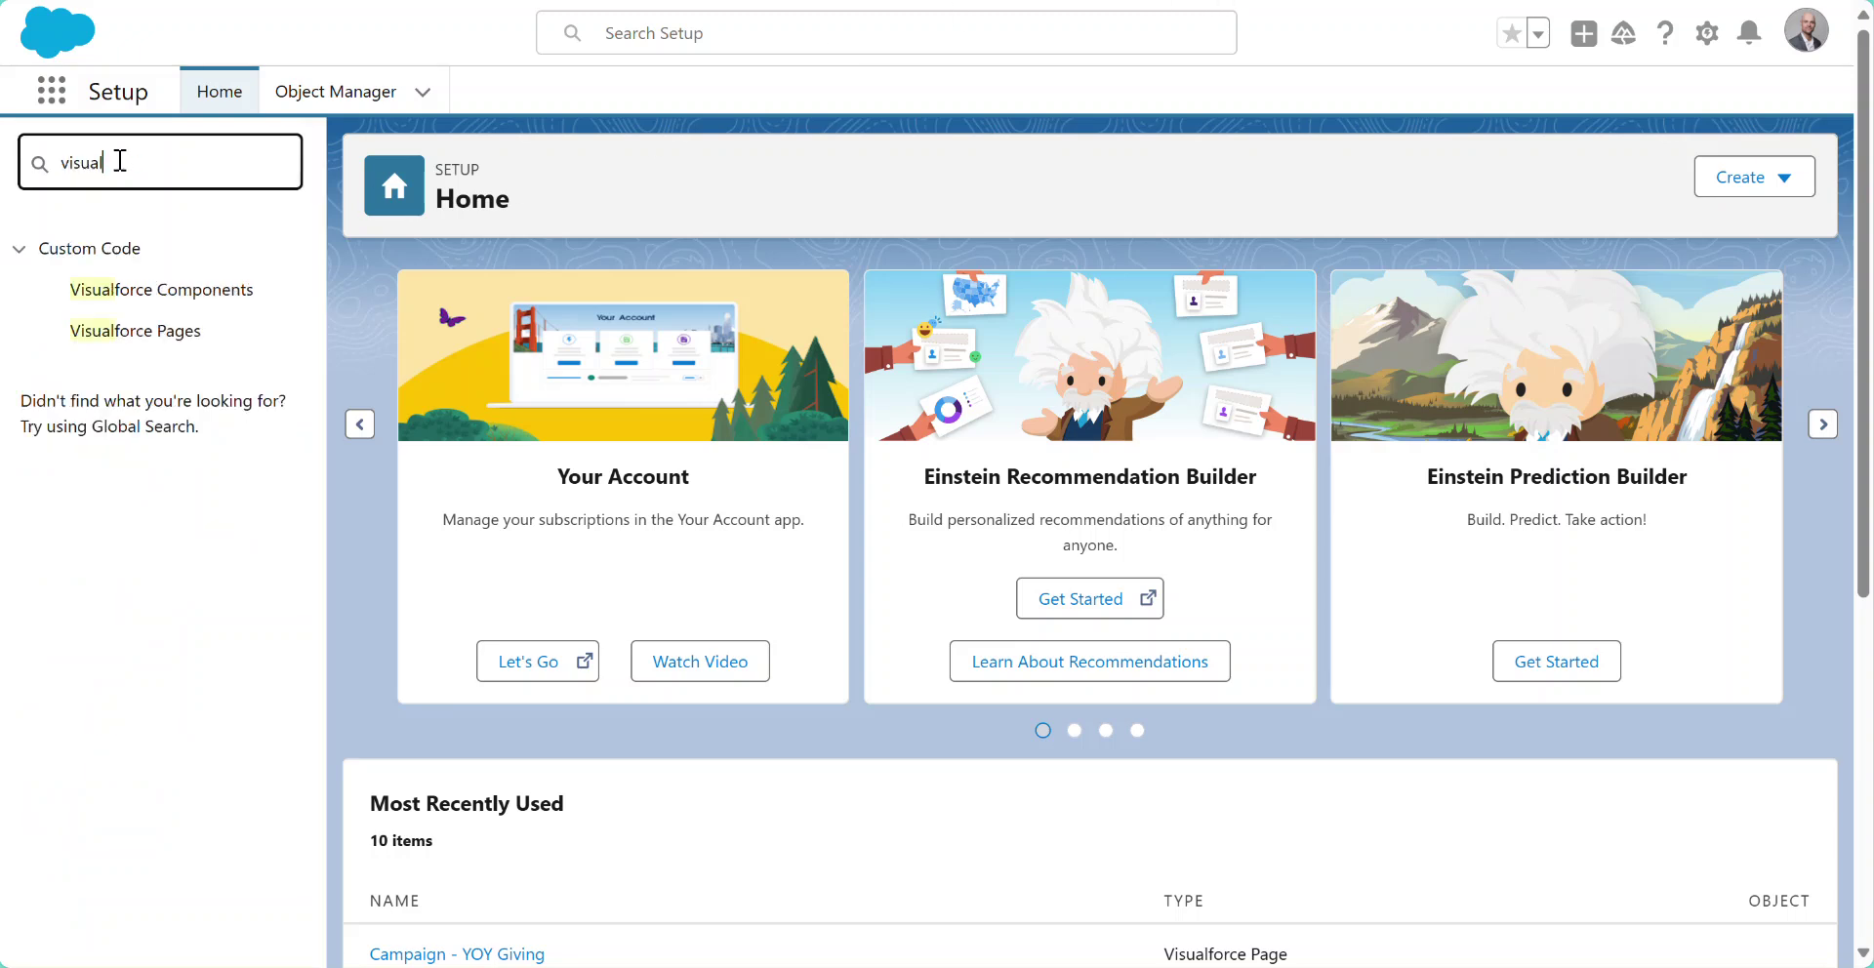
left_click(107, 332)
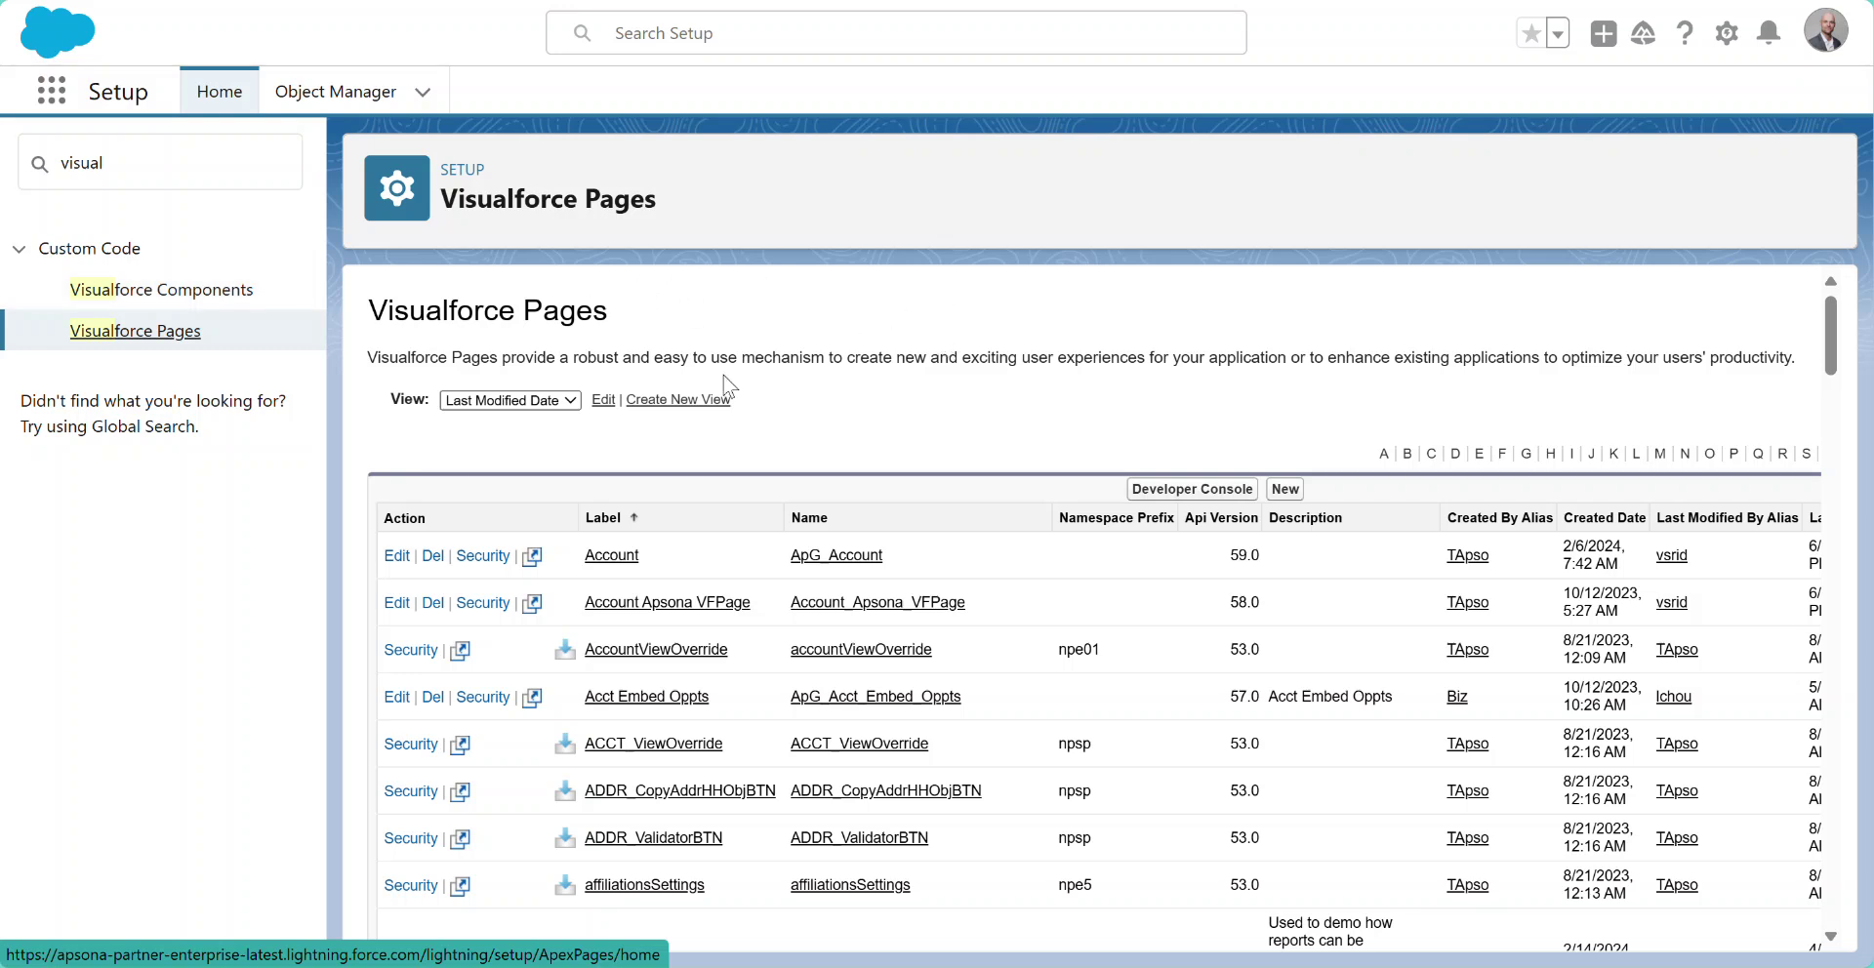
left_click(1284, 489)
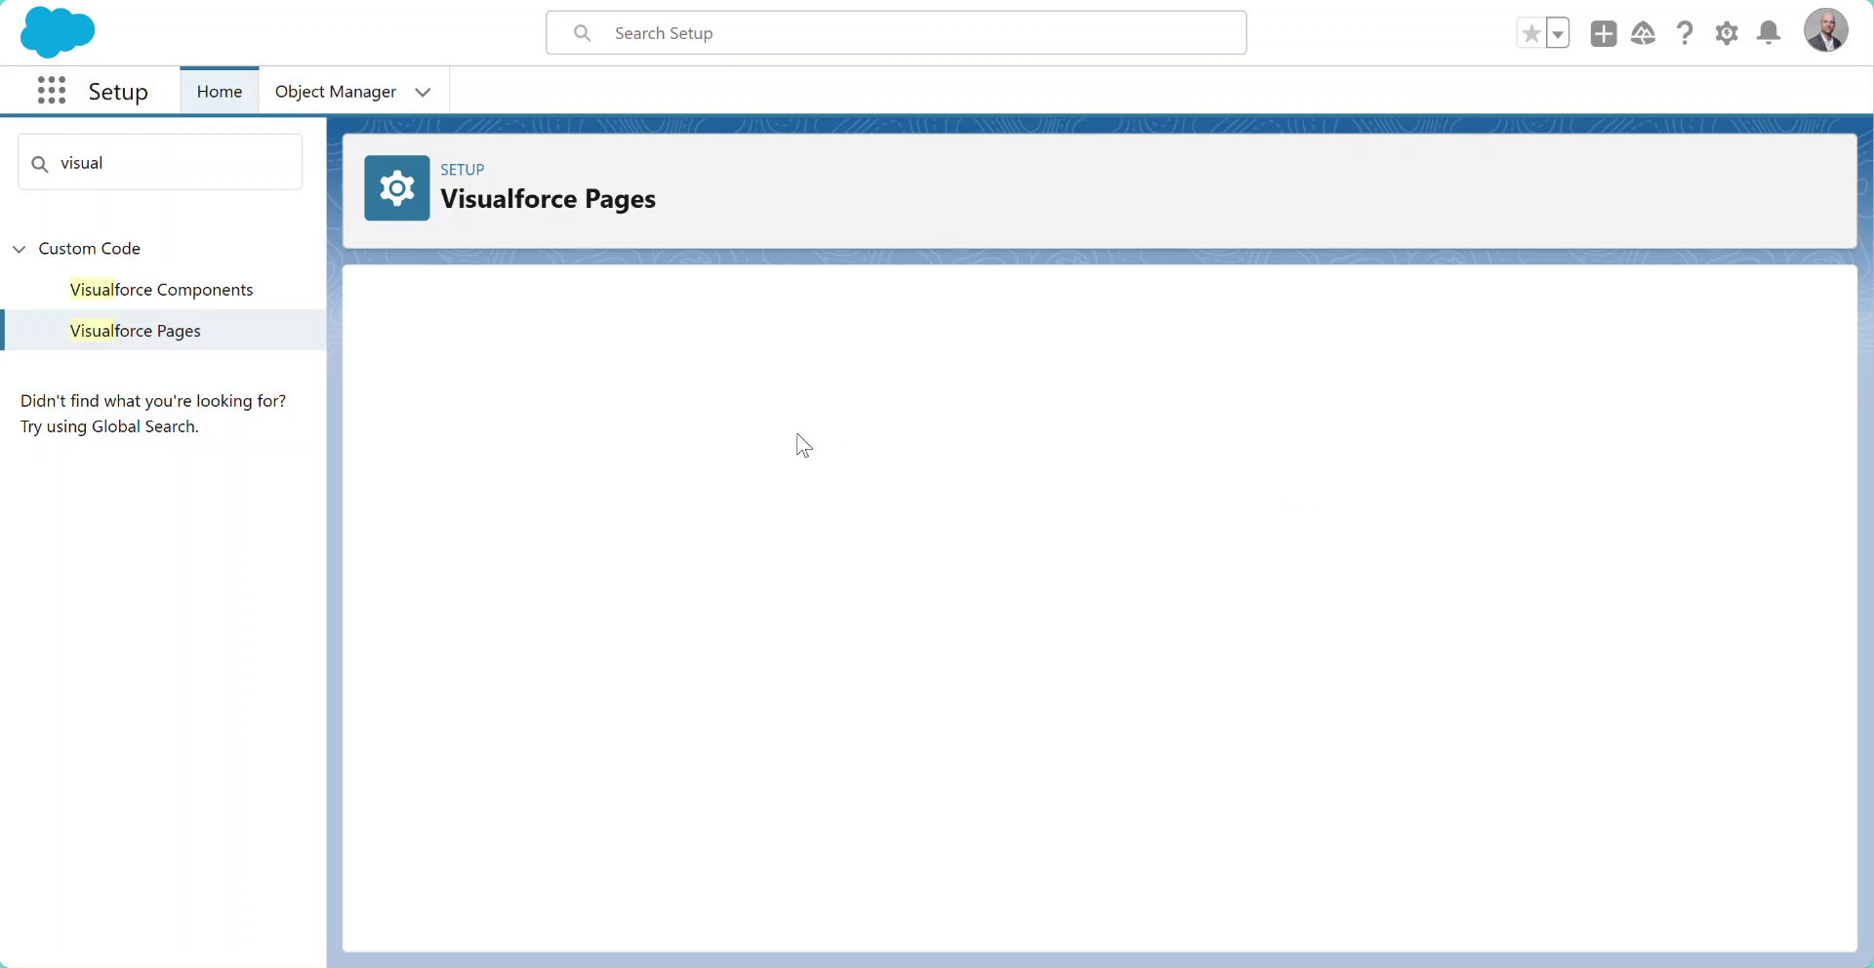
Step: Set the new Visualforce page's label and name to Incl-Excl and make it available for Lightning Experience, Experience Builder sites and the mobile app
left_click(692, 459)
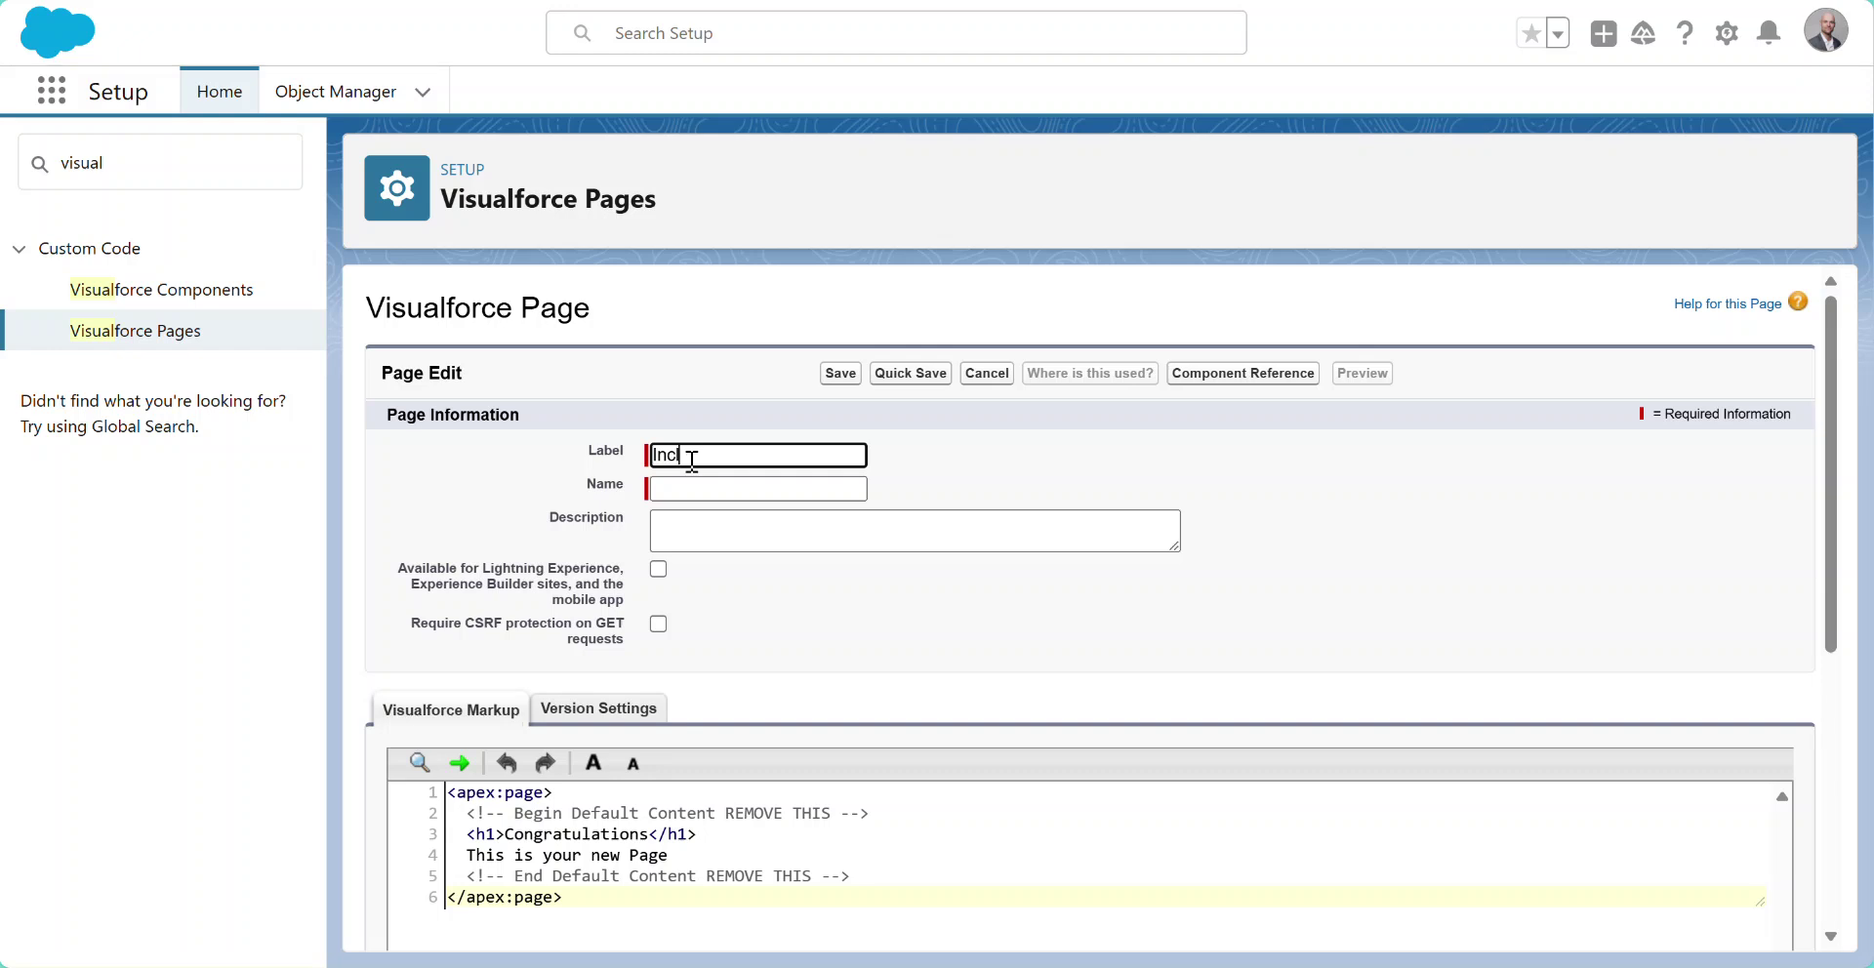
key("Tab")
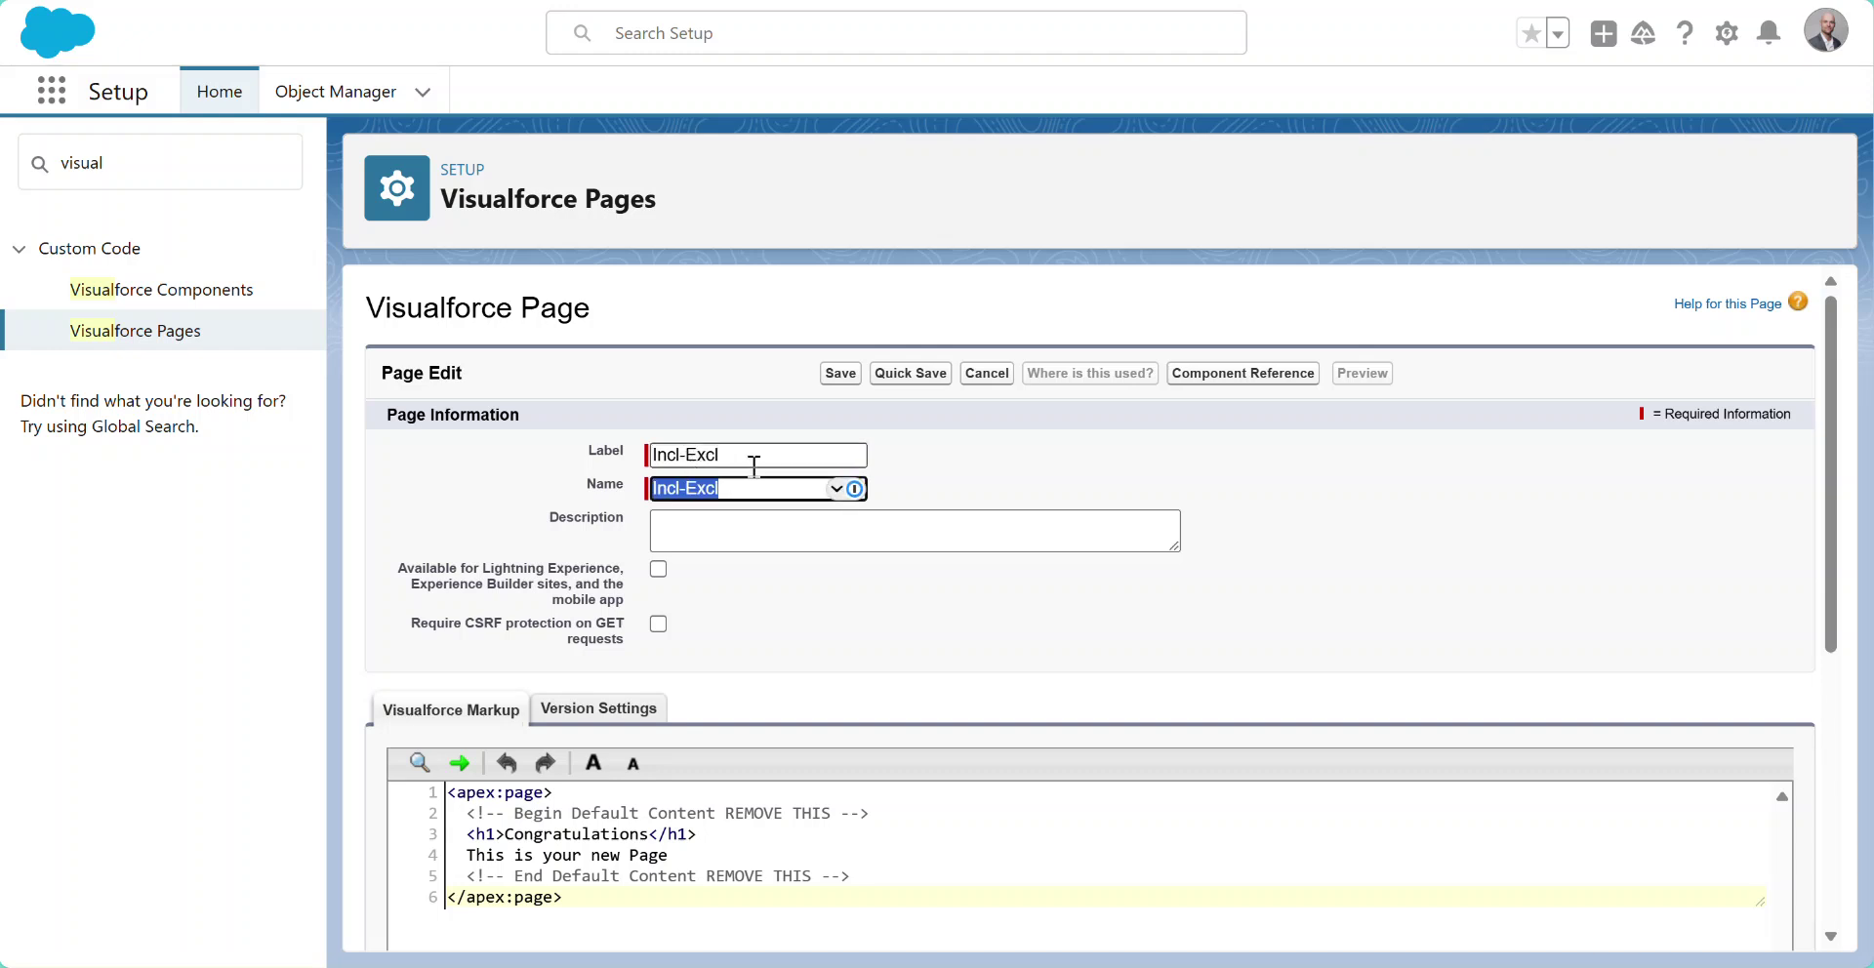
left_click_drag(747, 485, 656, 485)
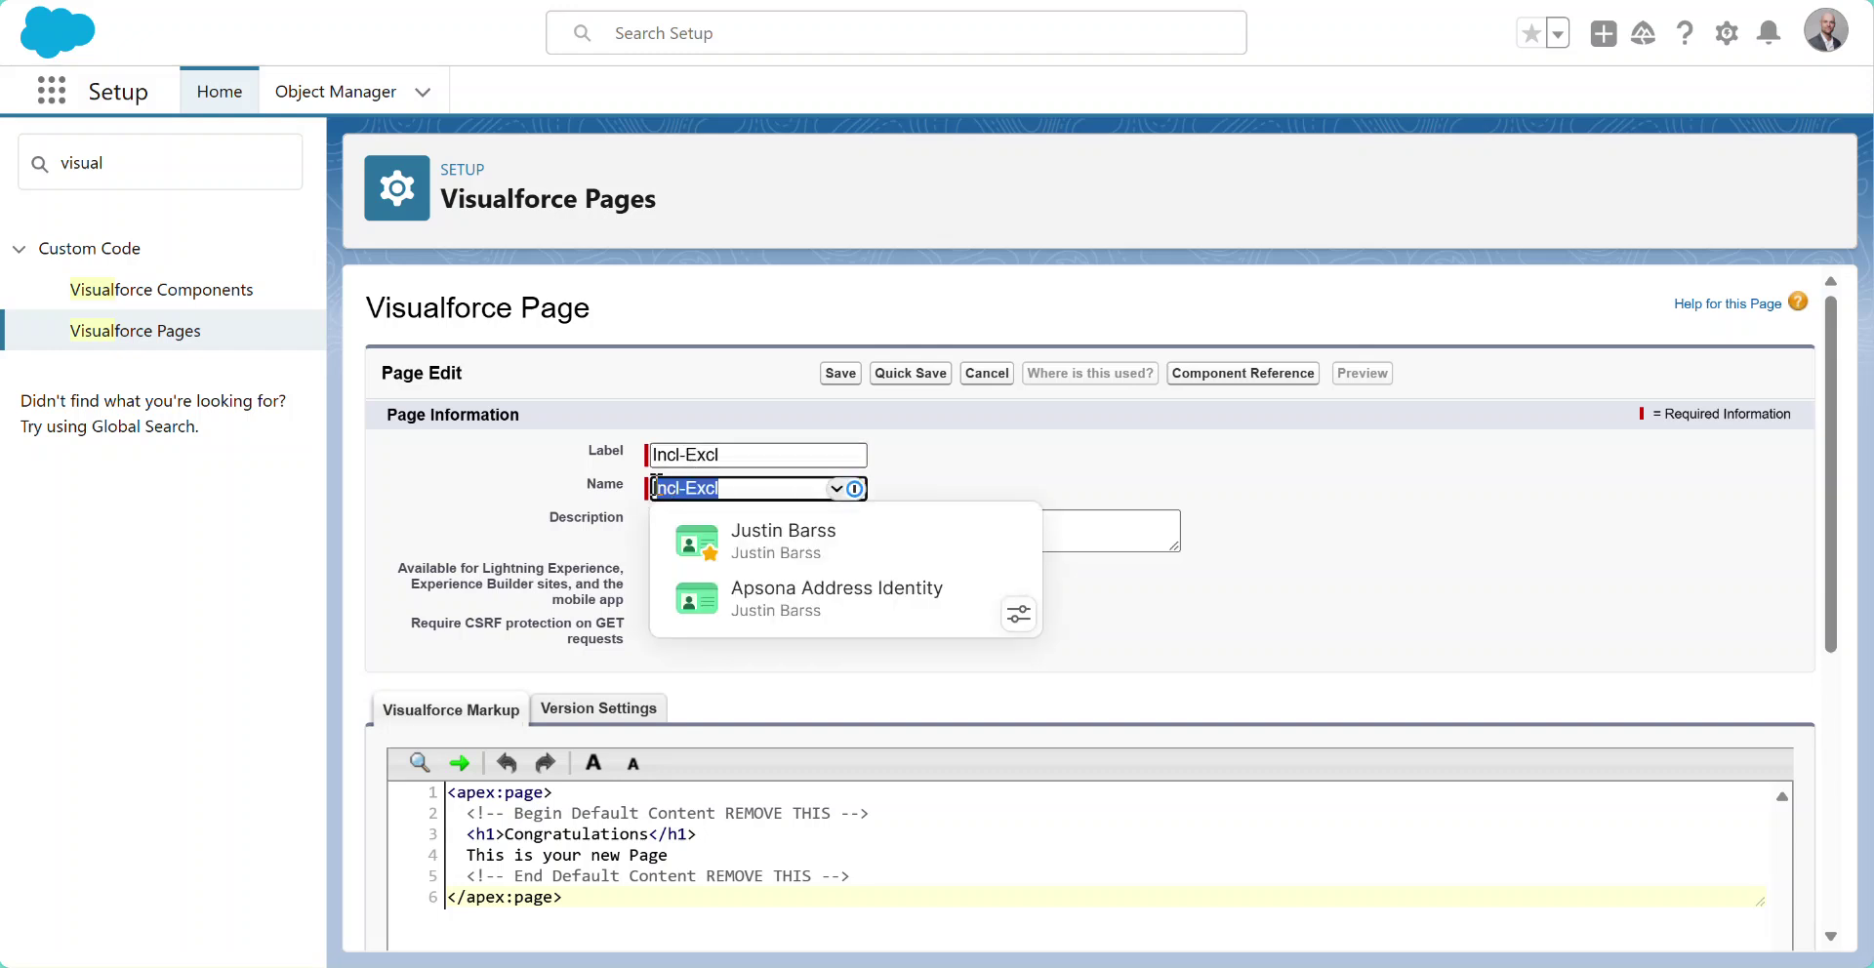
left_click(521, 480)
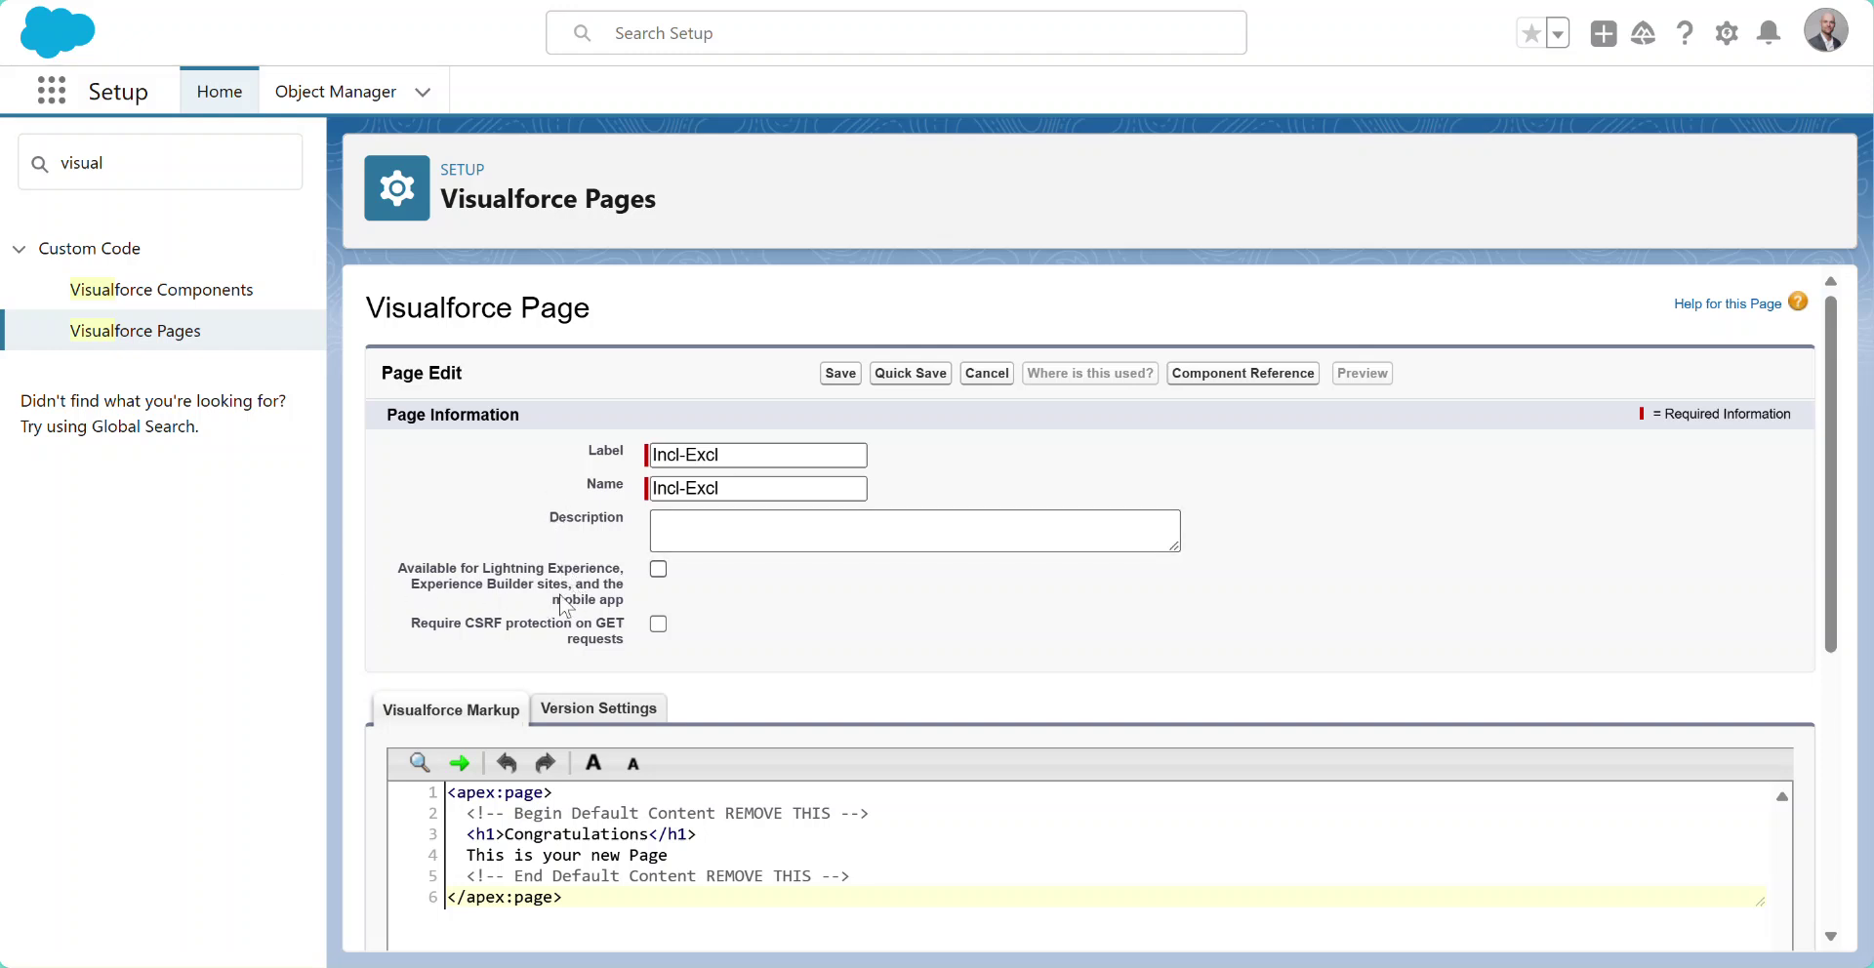
left_click(662, 570)
Step: Replace all the default page markup with the copied Visualforce code and try to save the page
scroll(578, 536, "down", 1)
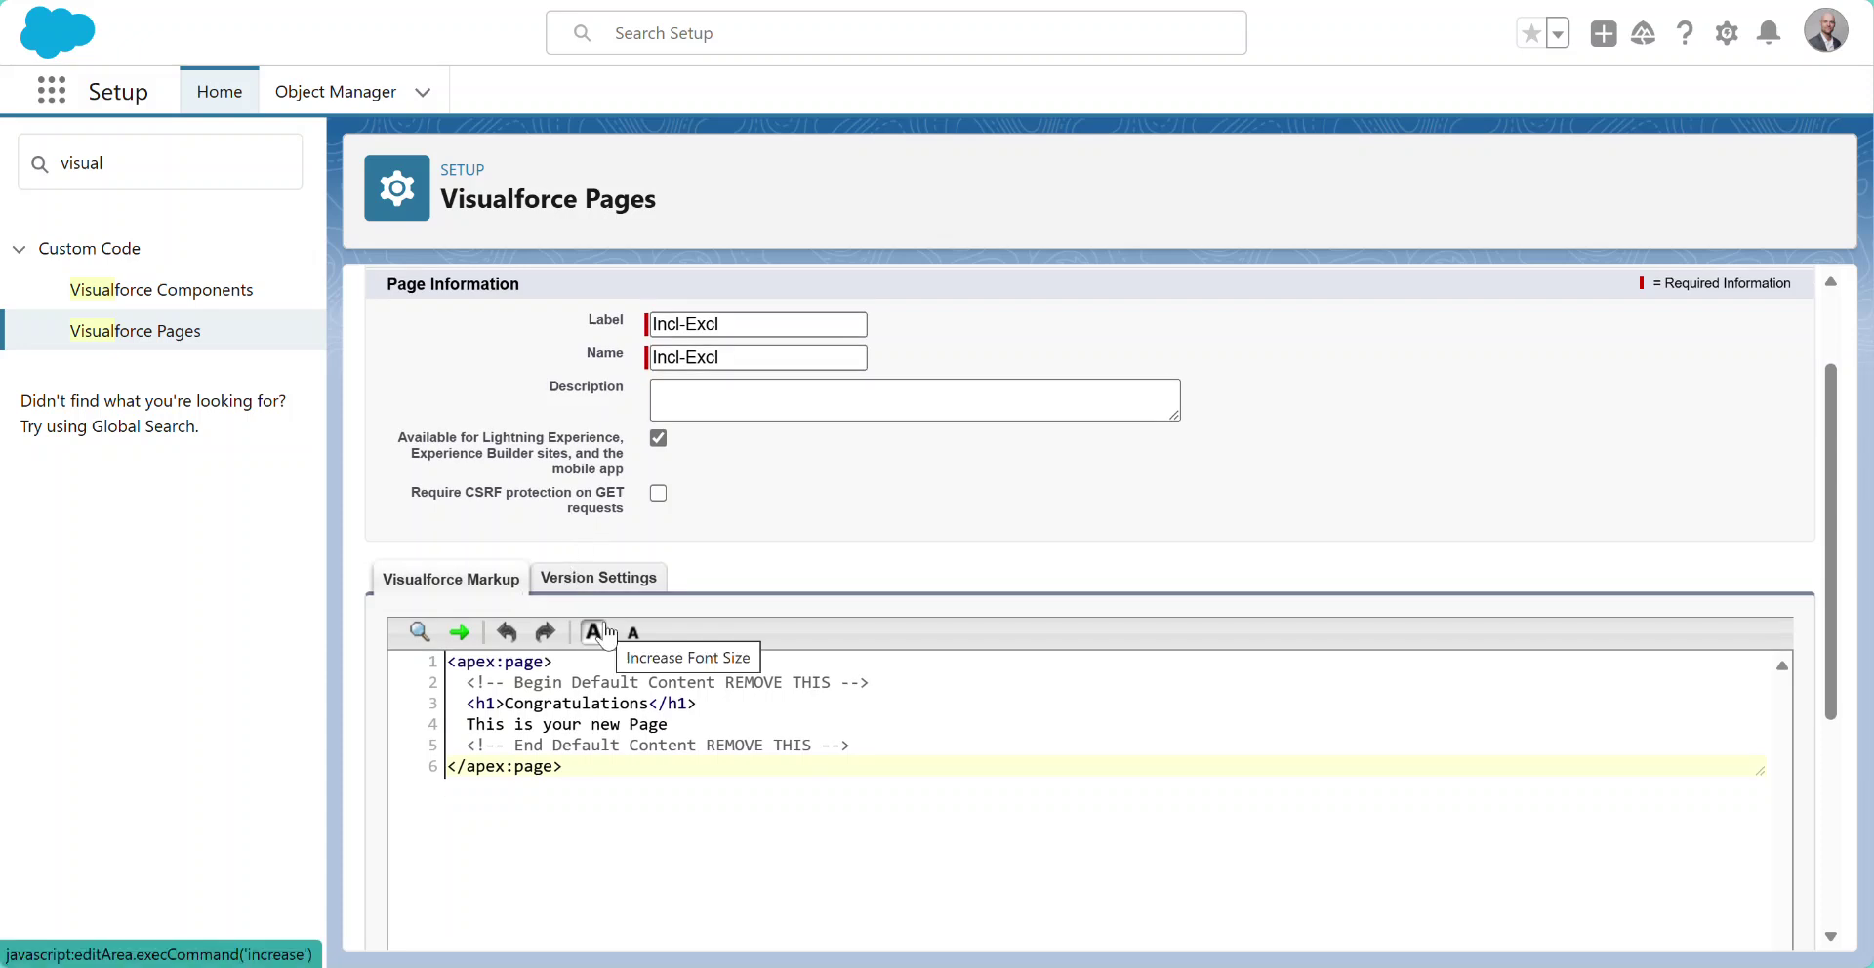
left_click_drag(566, 767, 447, 663)
right_click(459, 663)
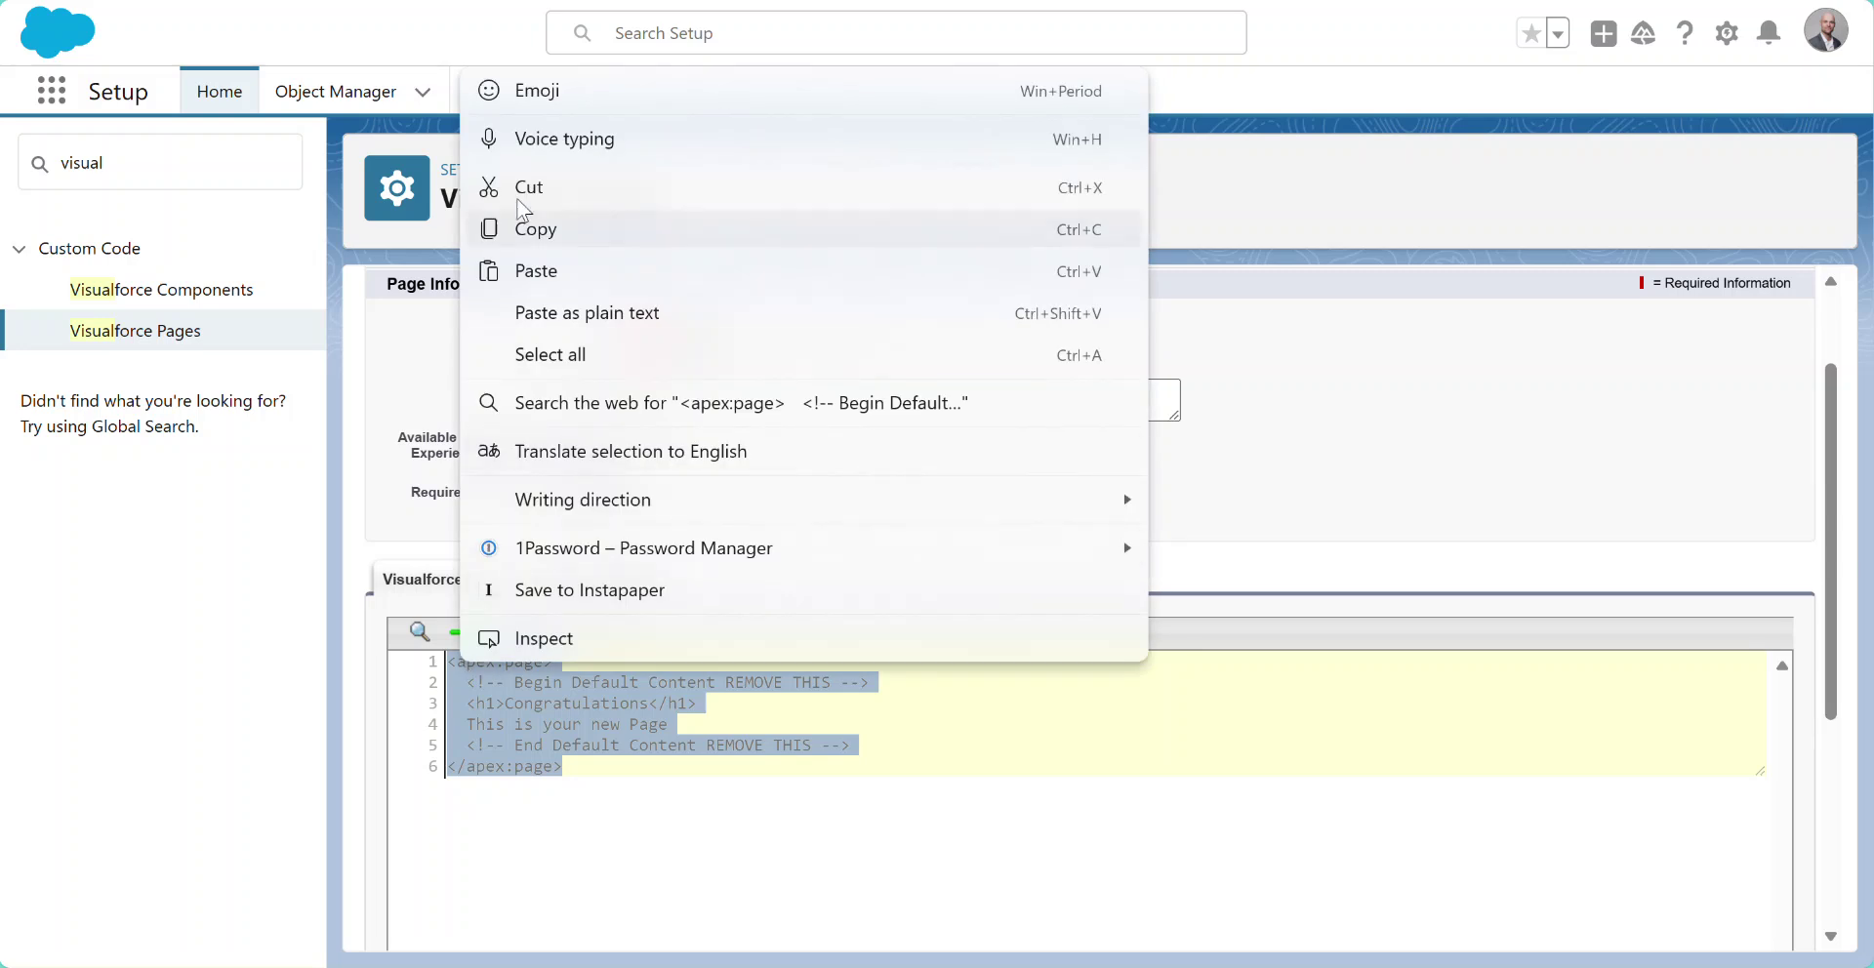
left_click(564, 270)
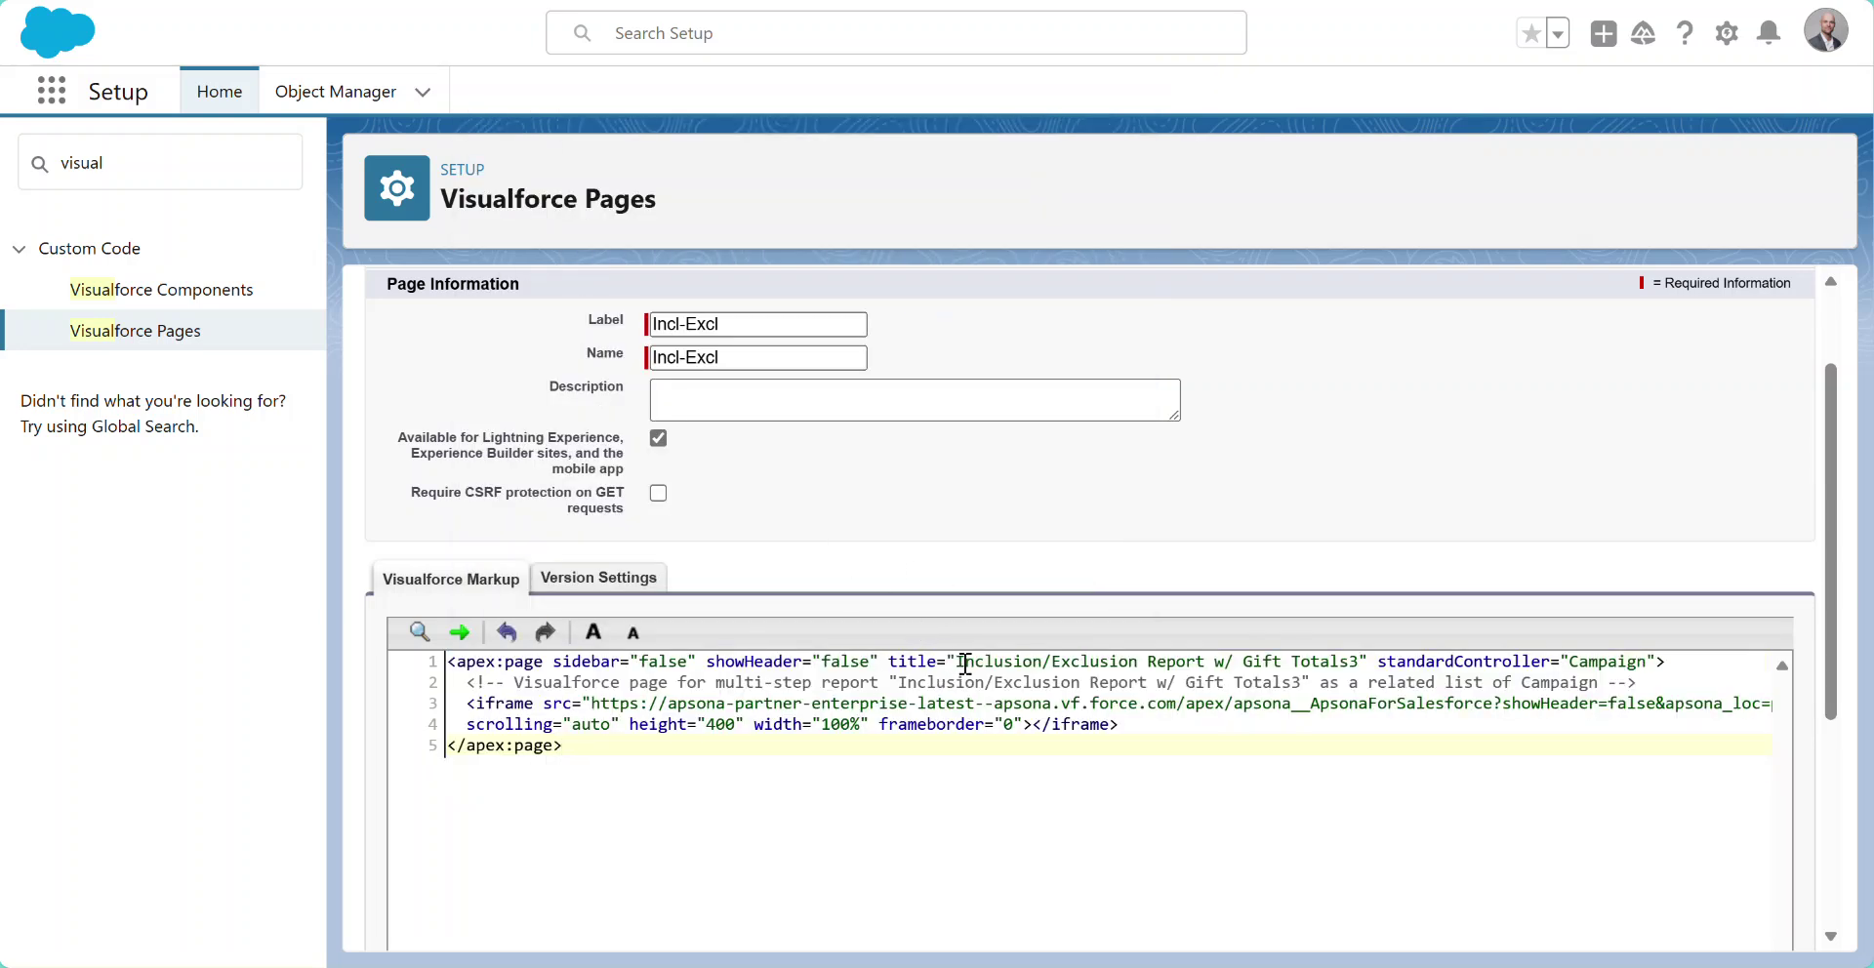
scroll(898, 590, "up", 3)
left_click(831, 375)
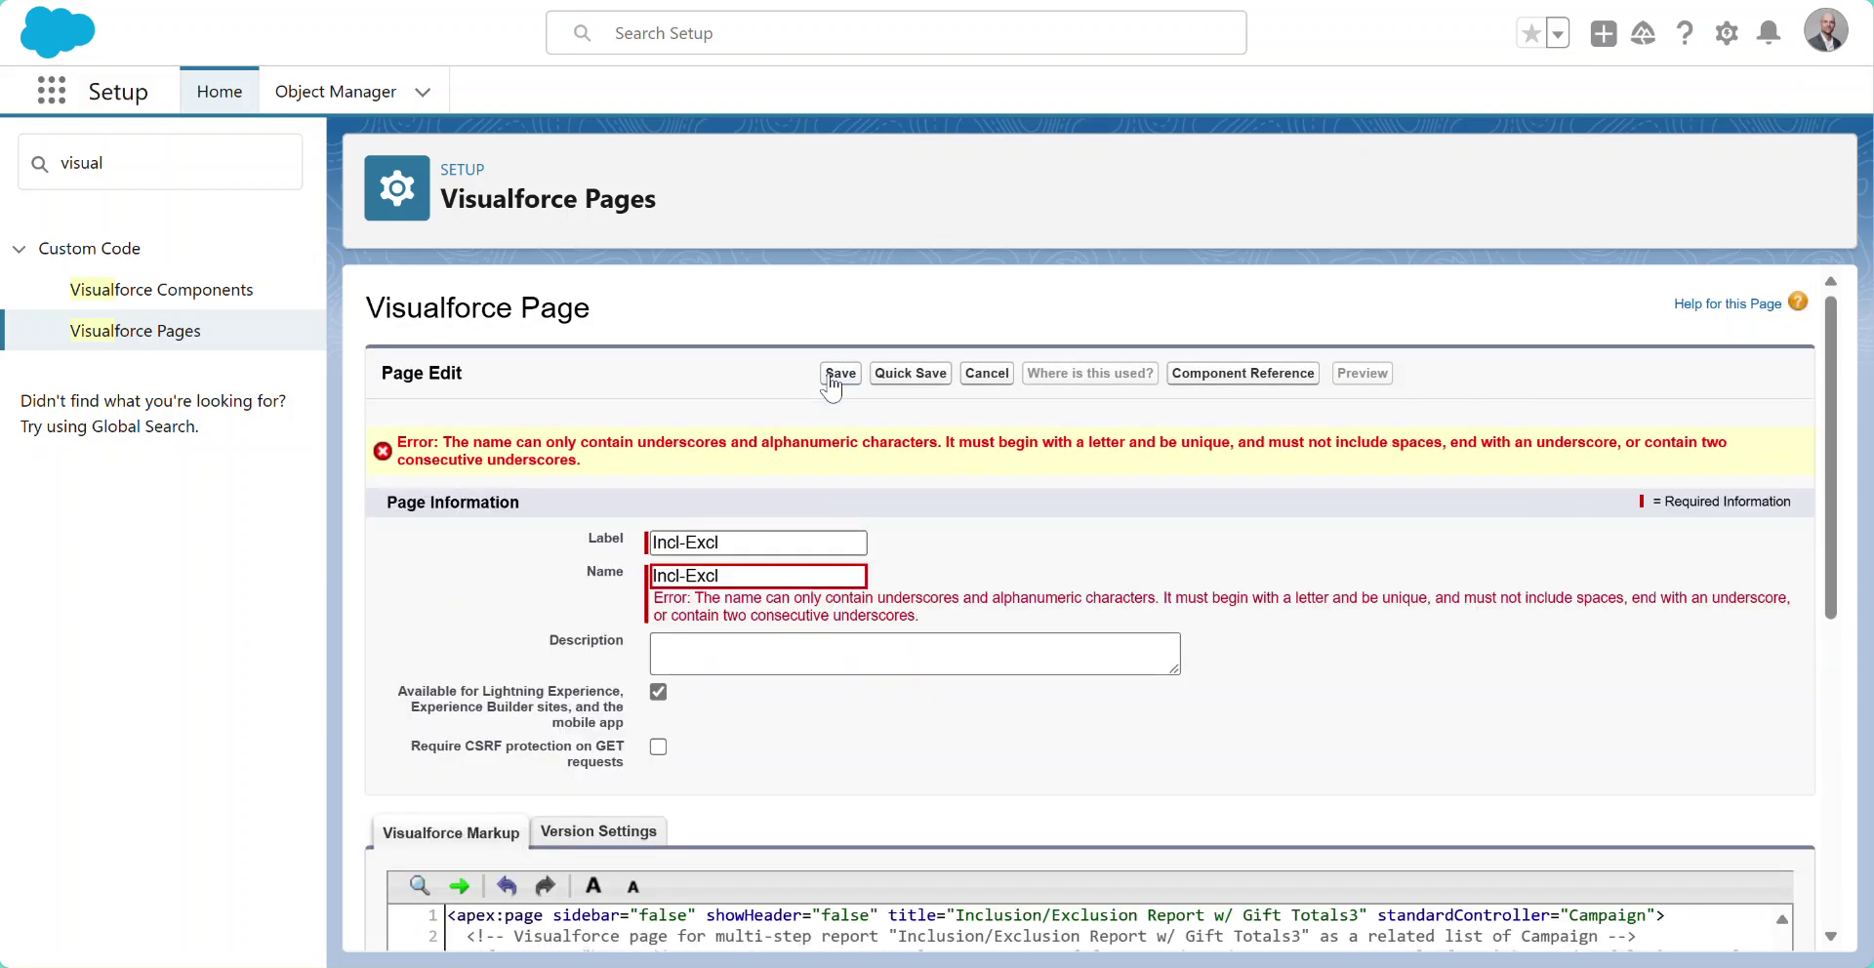
Step: Change the Visualforce page's name to InclExcl, without the hyphen, and save the page
left_click(786, 576)
left_click(687, 576)
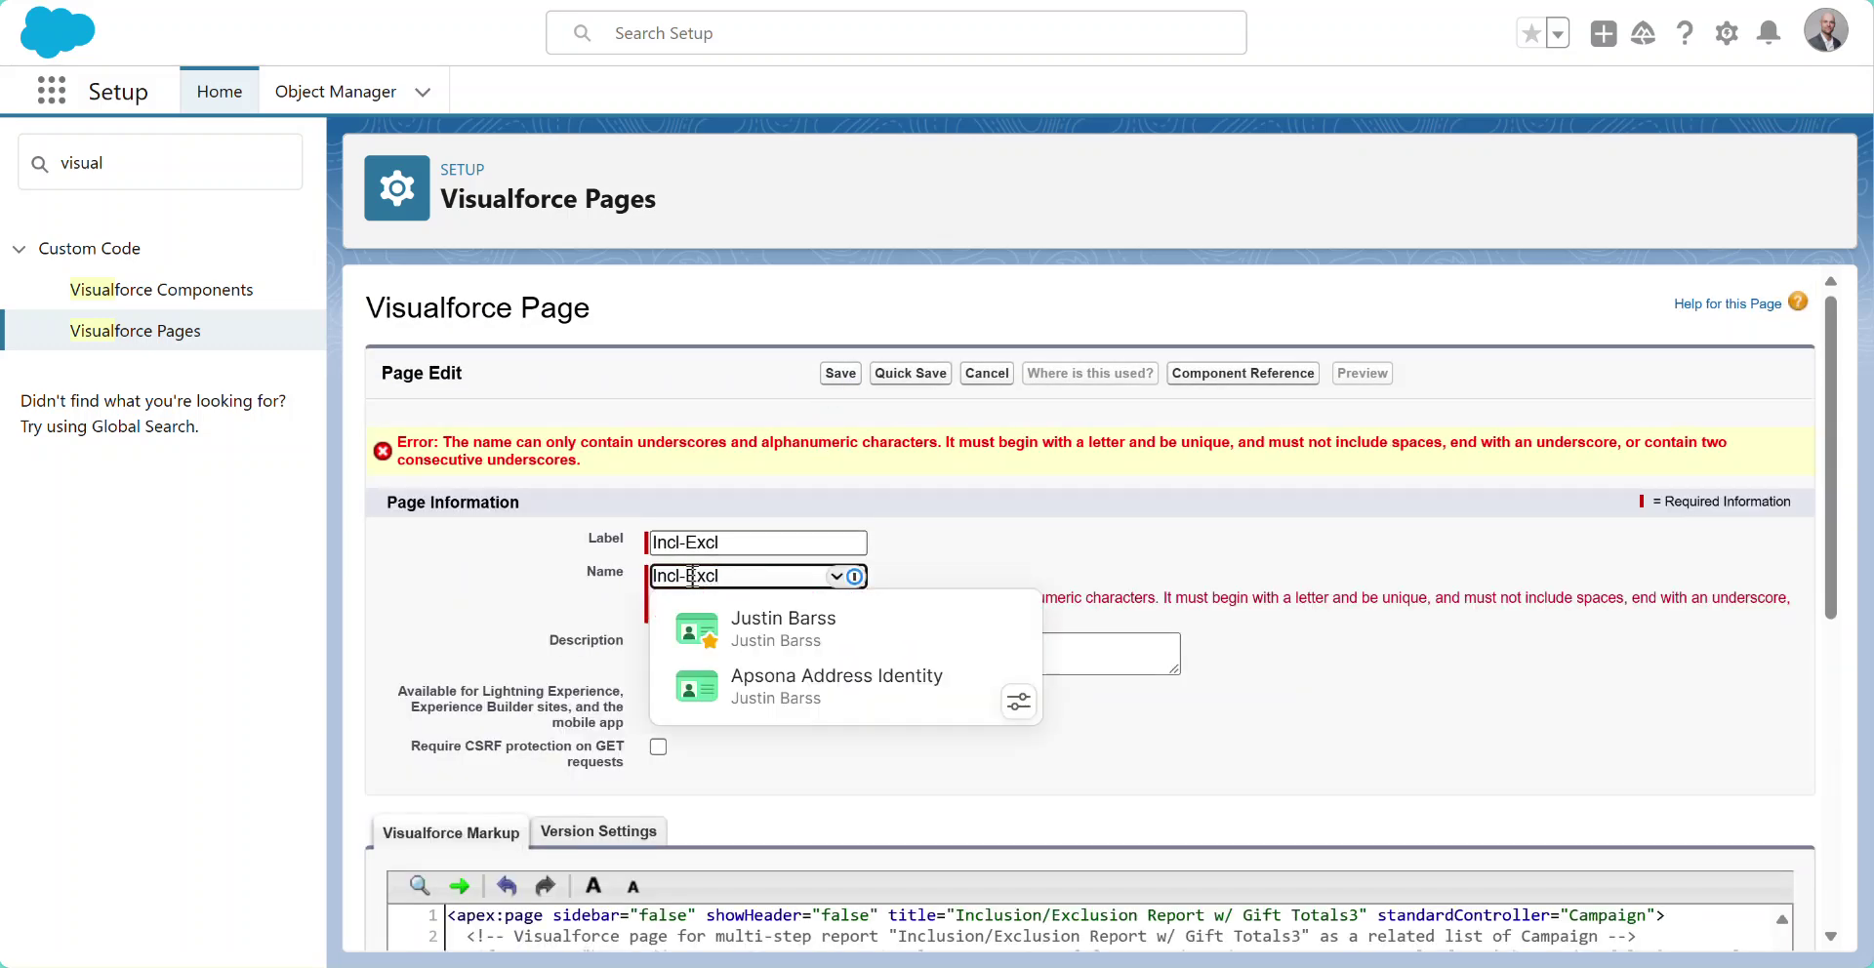
key("BackSpace")
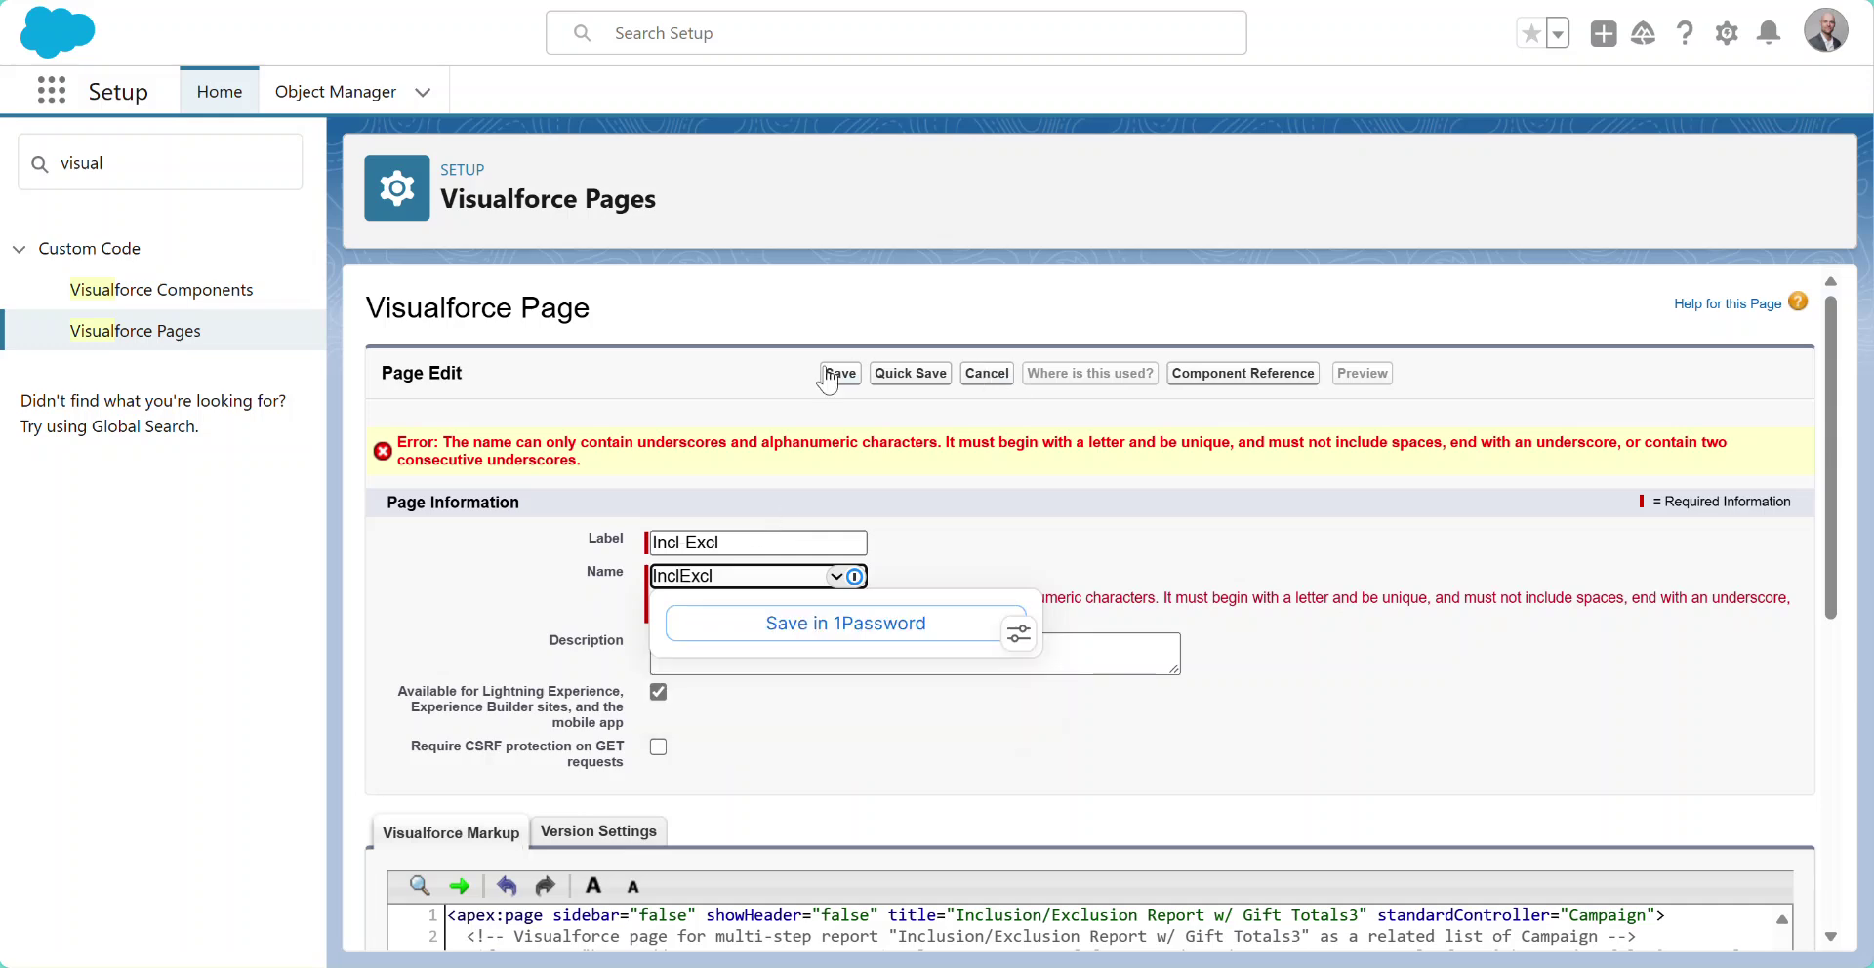
left_click(829, 377)
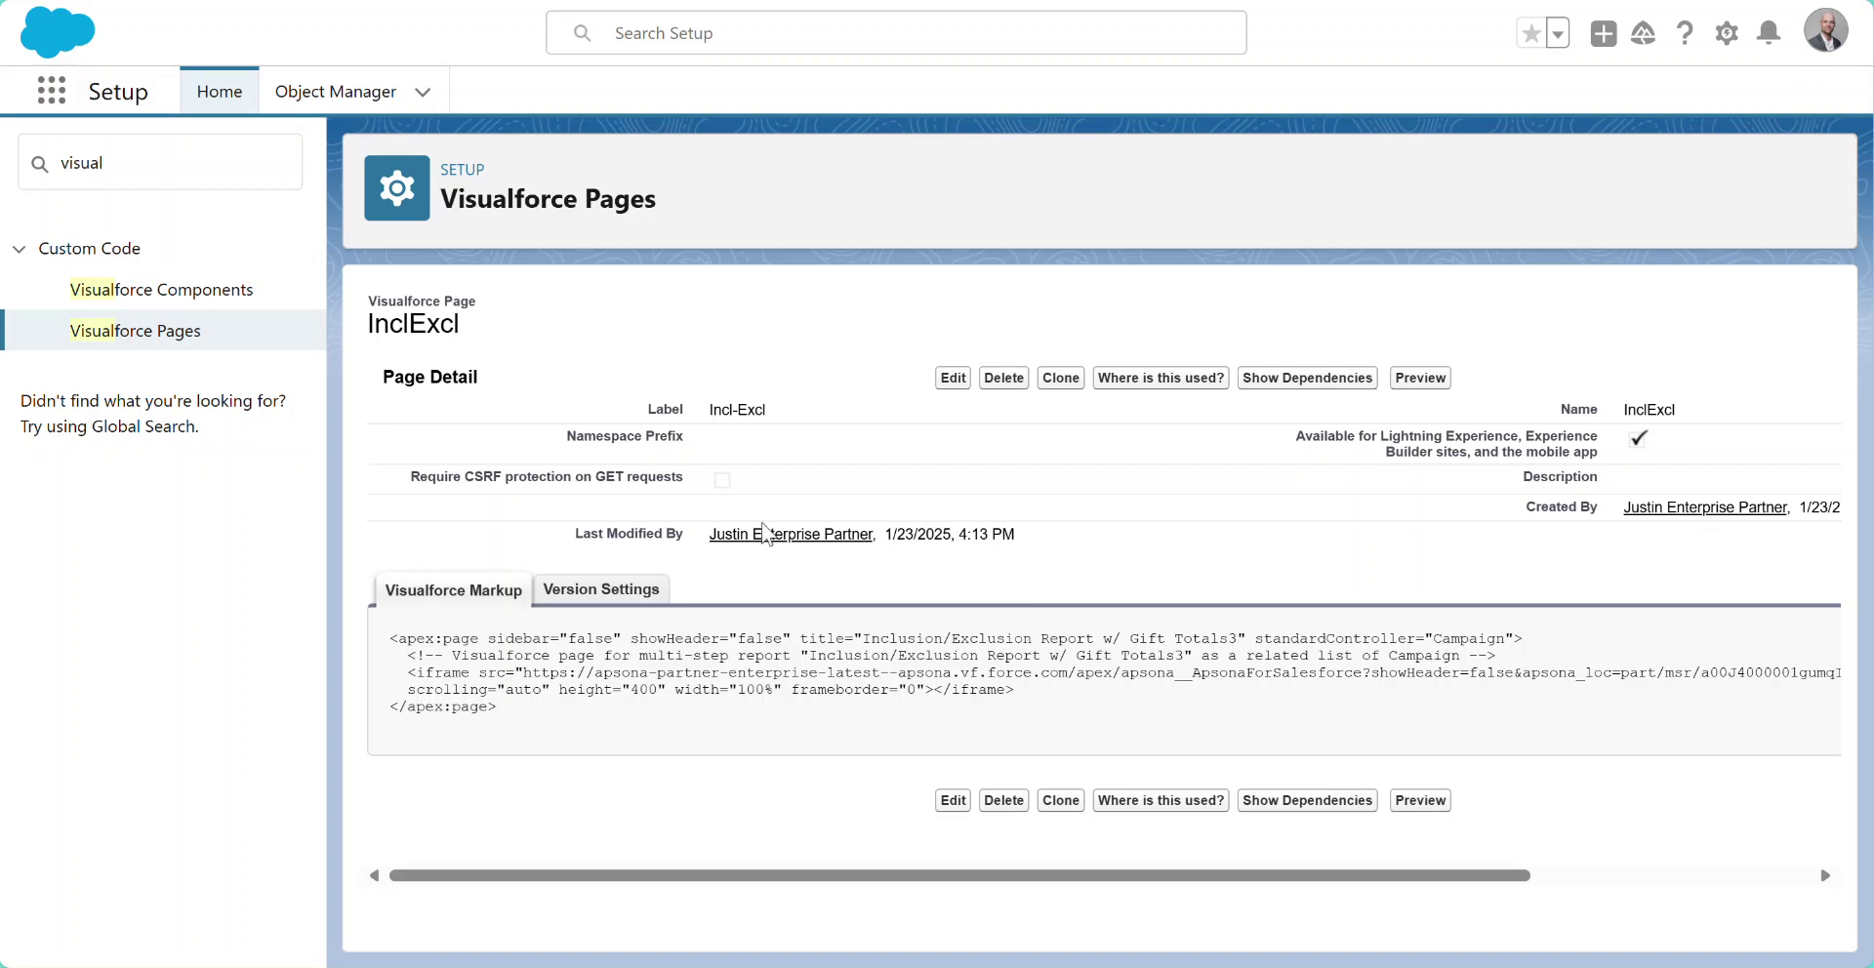
Step: Highlight "Move to Lightning Record Page" in the Google Docs solution templates, and switch to the 2024 Campaign Gala record in Salesforce
key("ctrl+Tab")
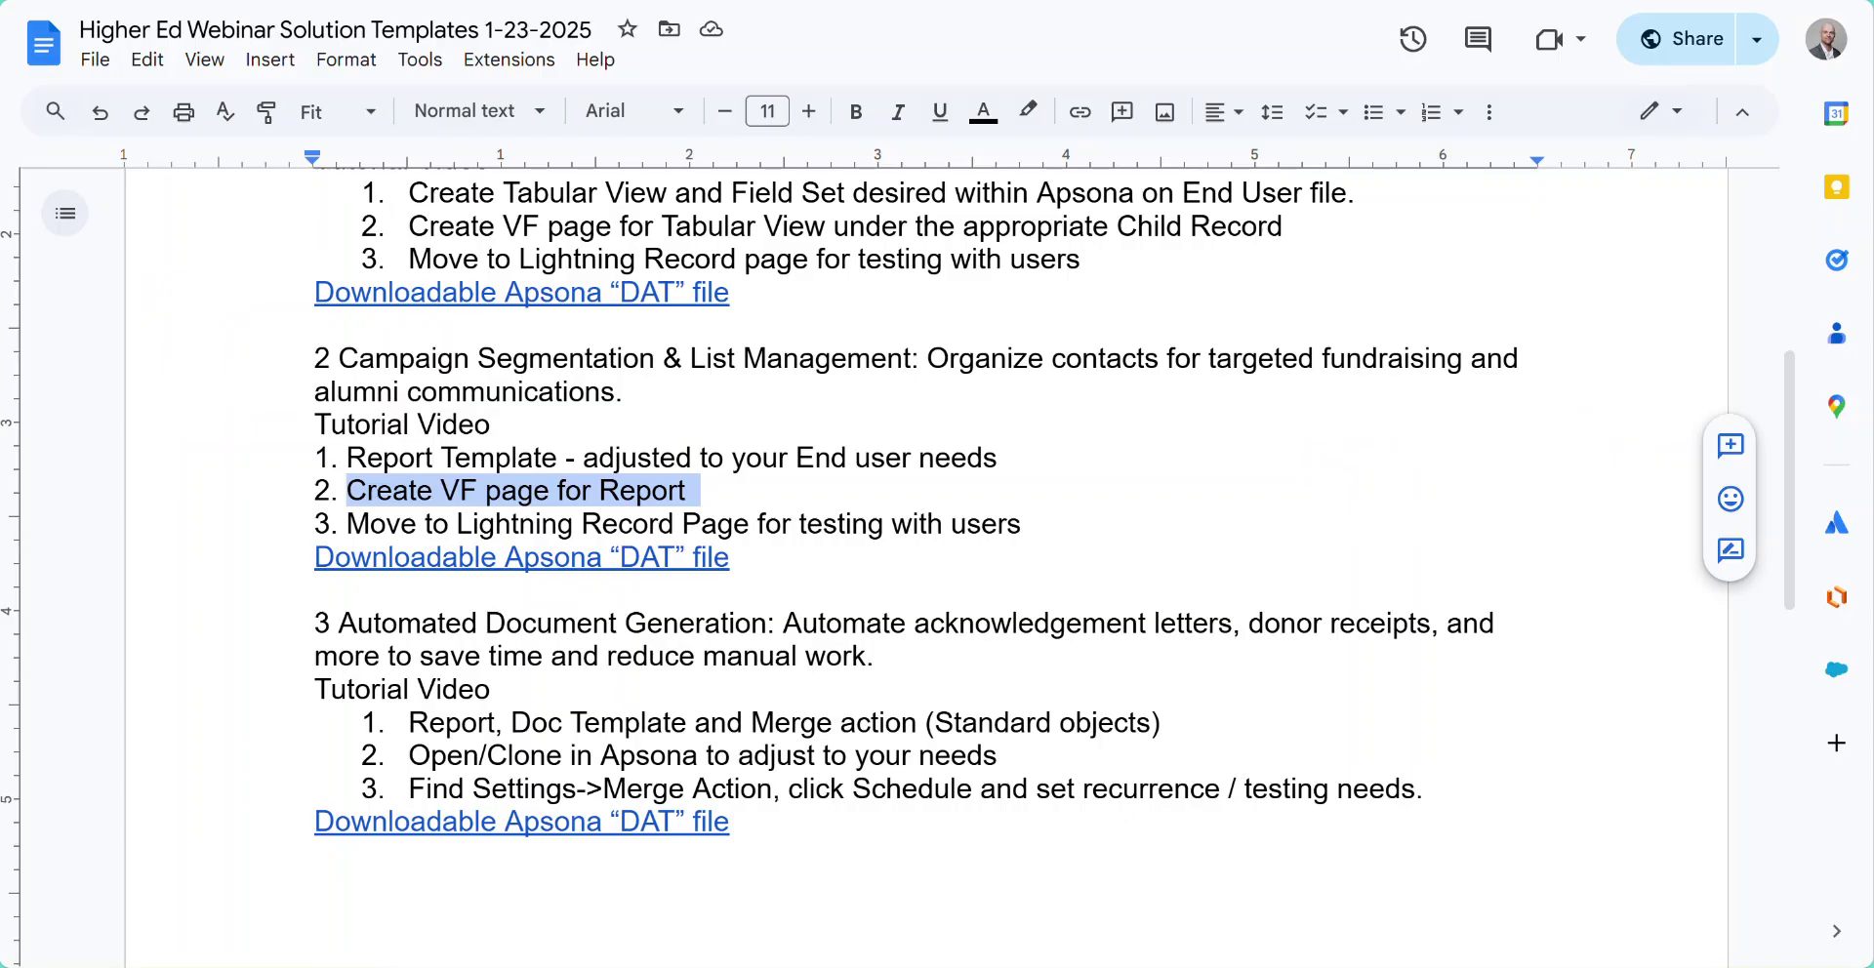
left_click_drag(352, 522, 727, 508)
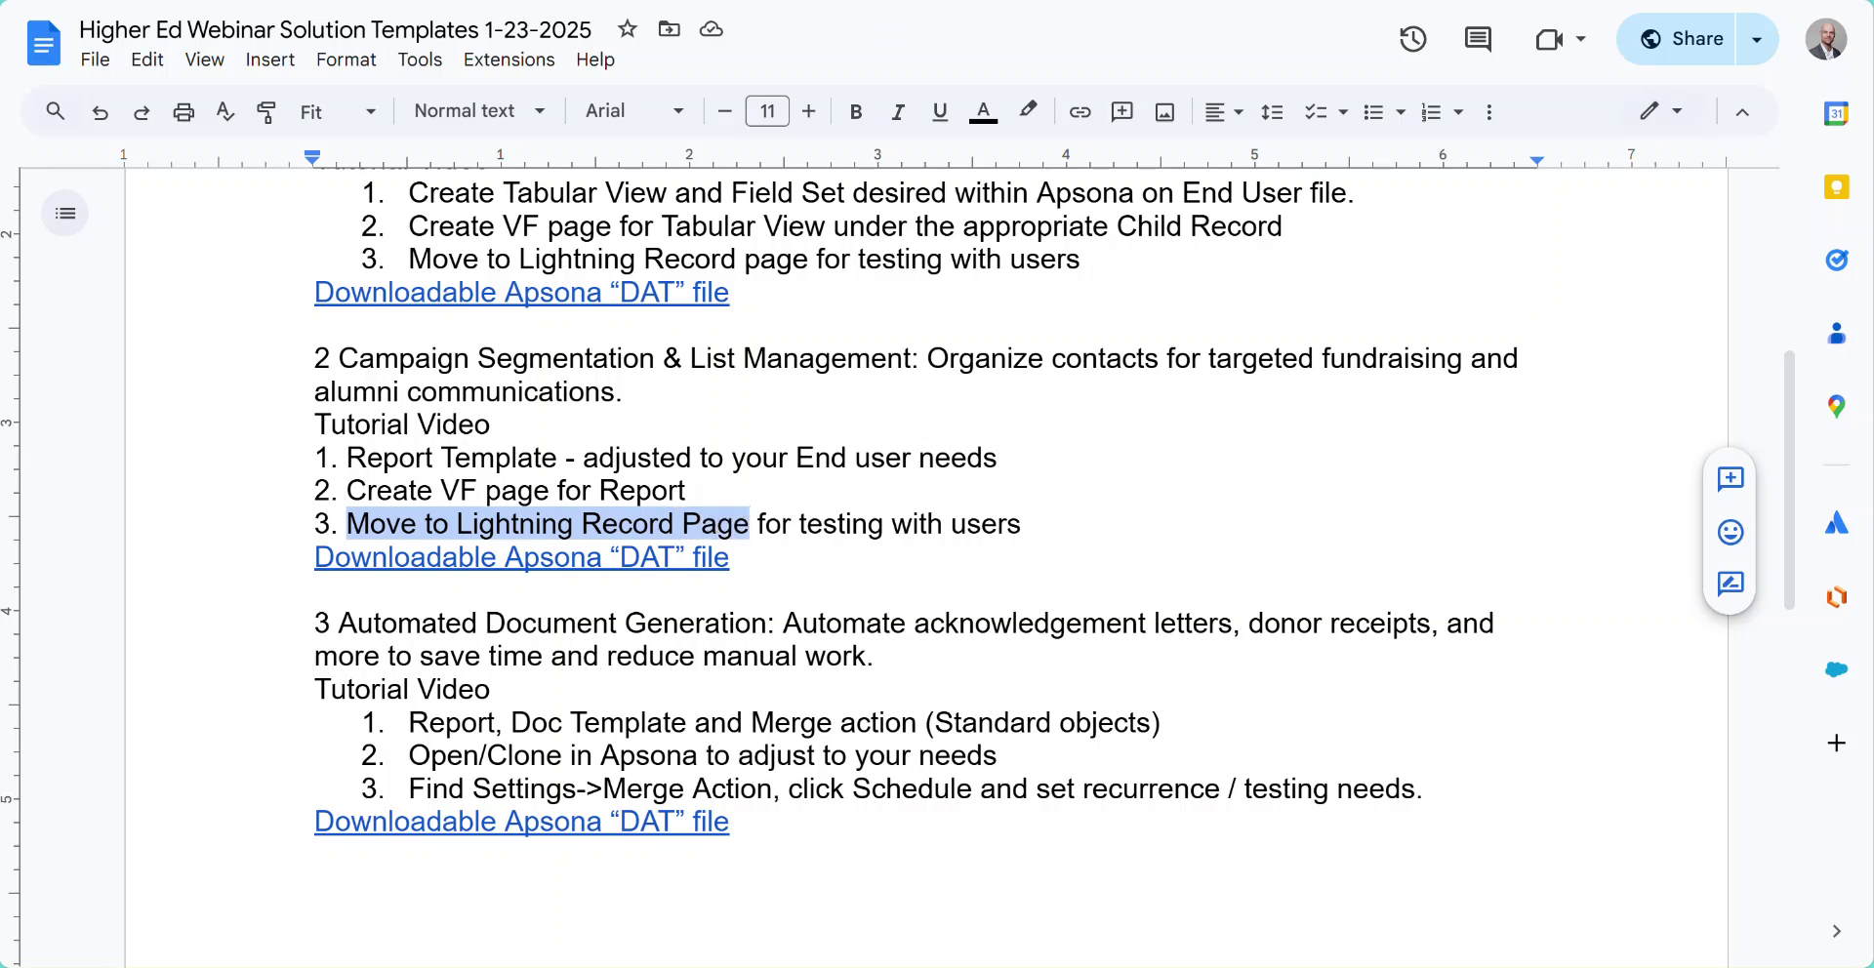
key("ctrl+Tab")
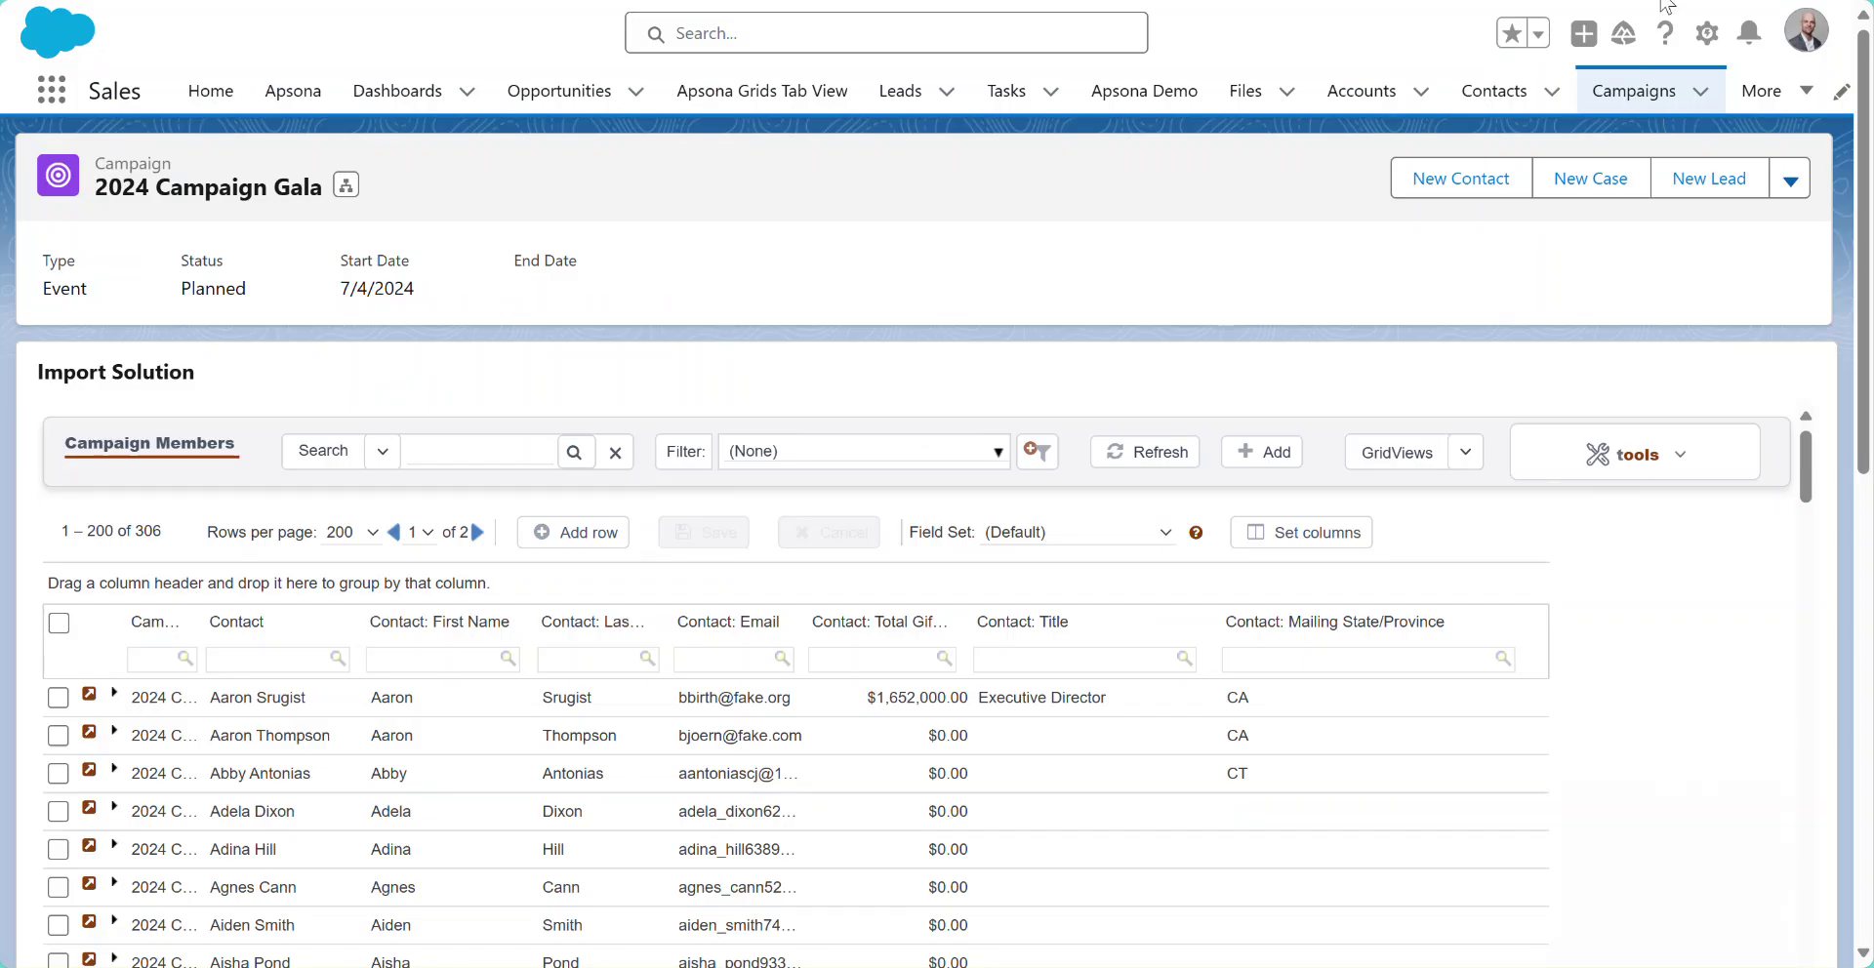
Step: Open the 2024 Campaign Gala record page for editing and delete its Import Solution component
left_click(1707, 34)
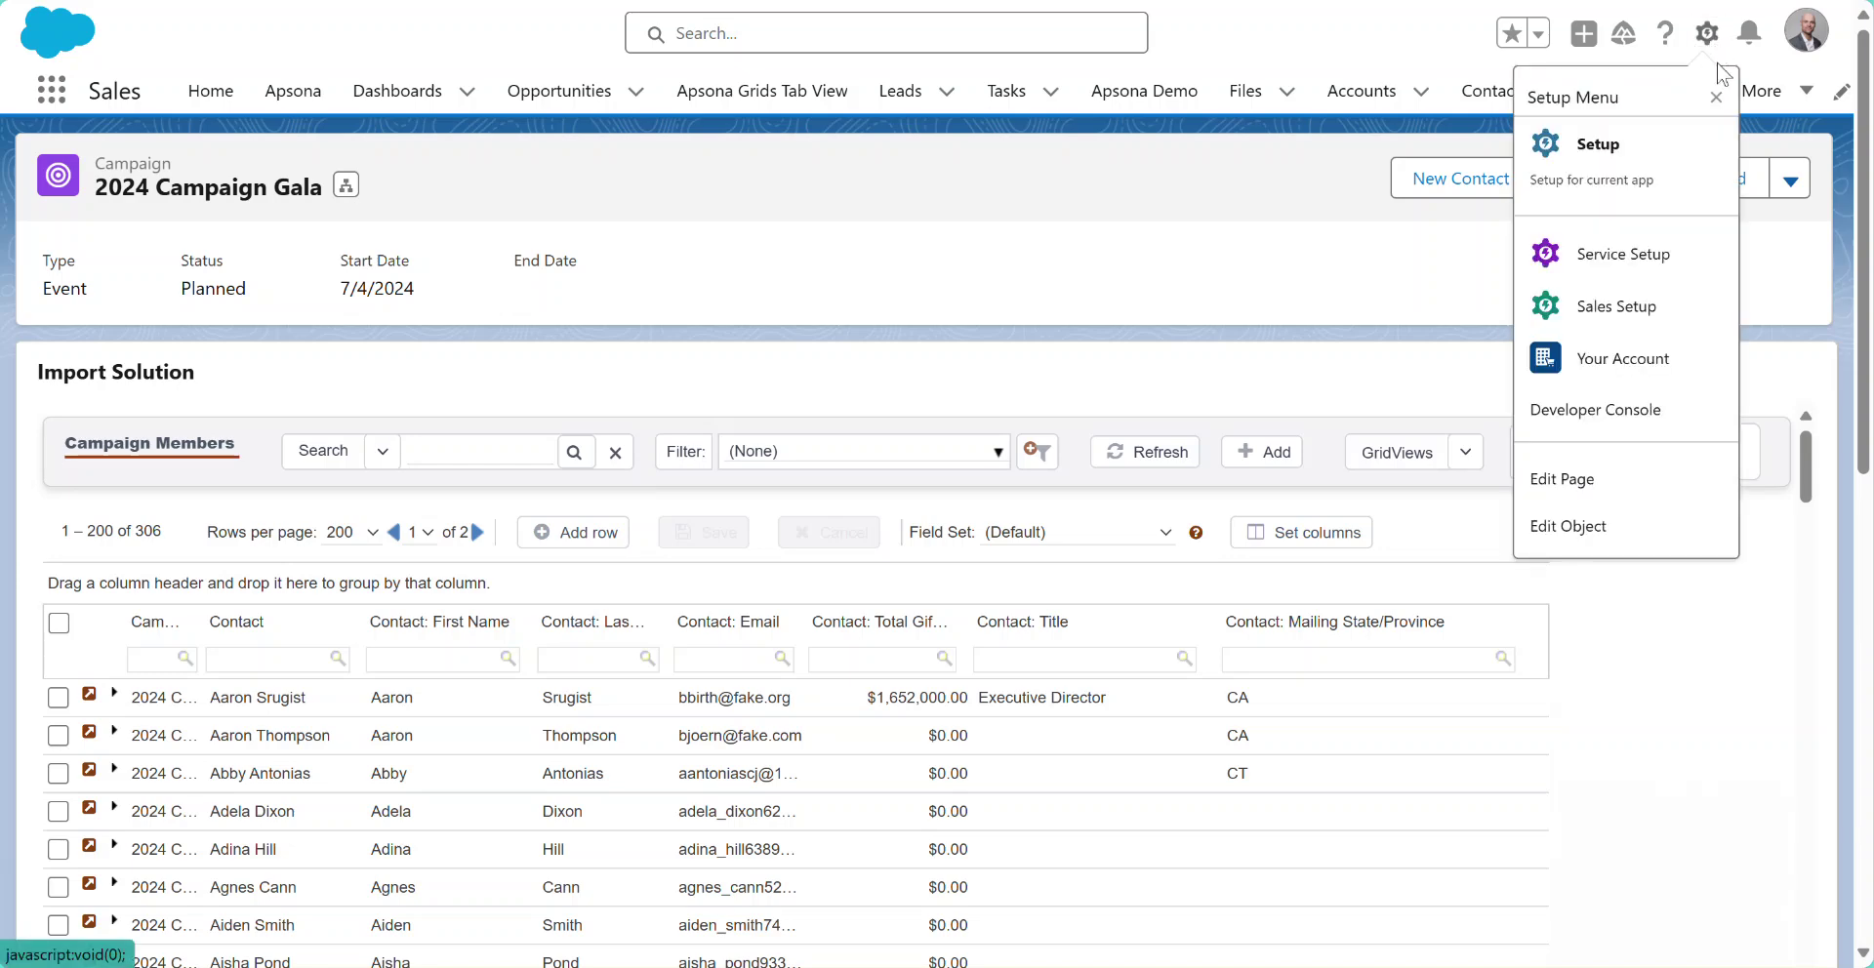
left_click(1603, 491)
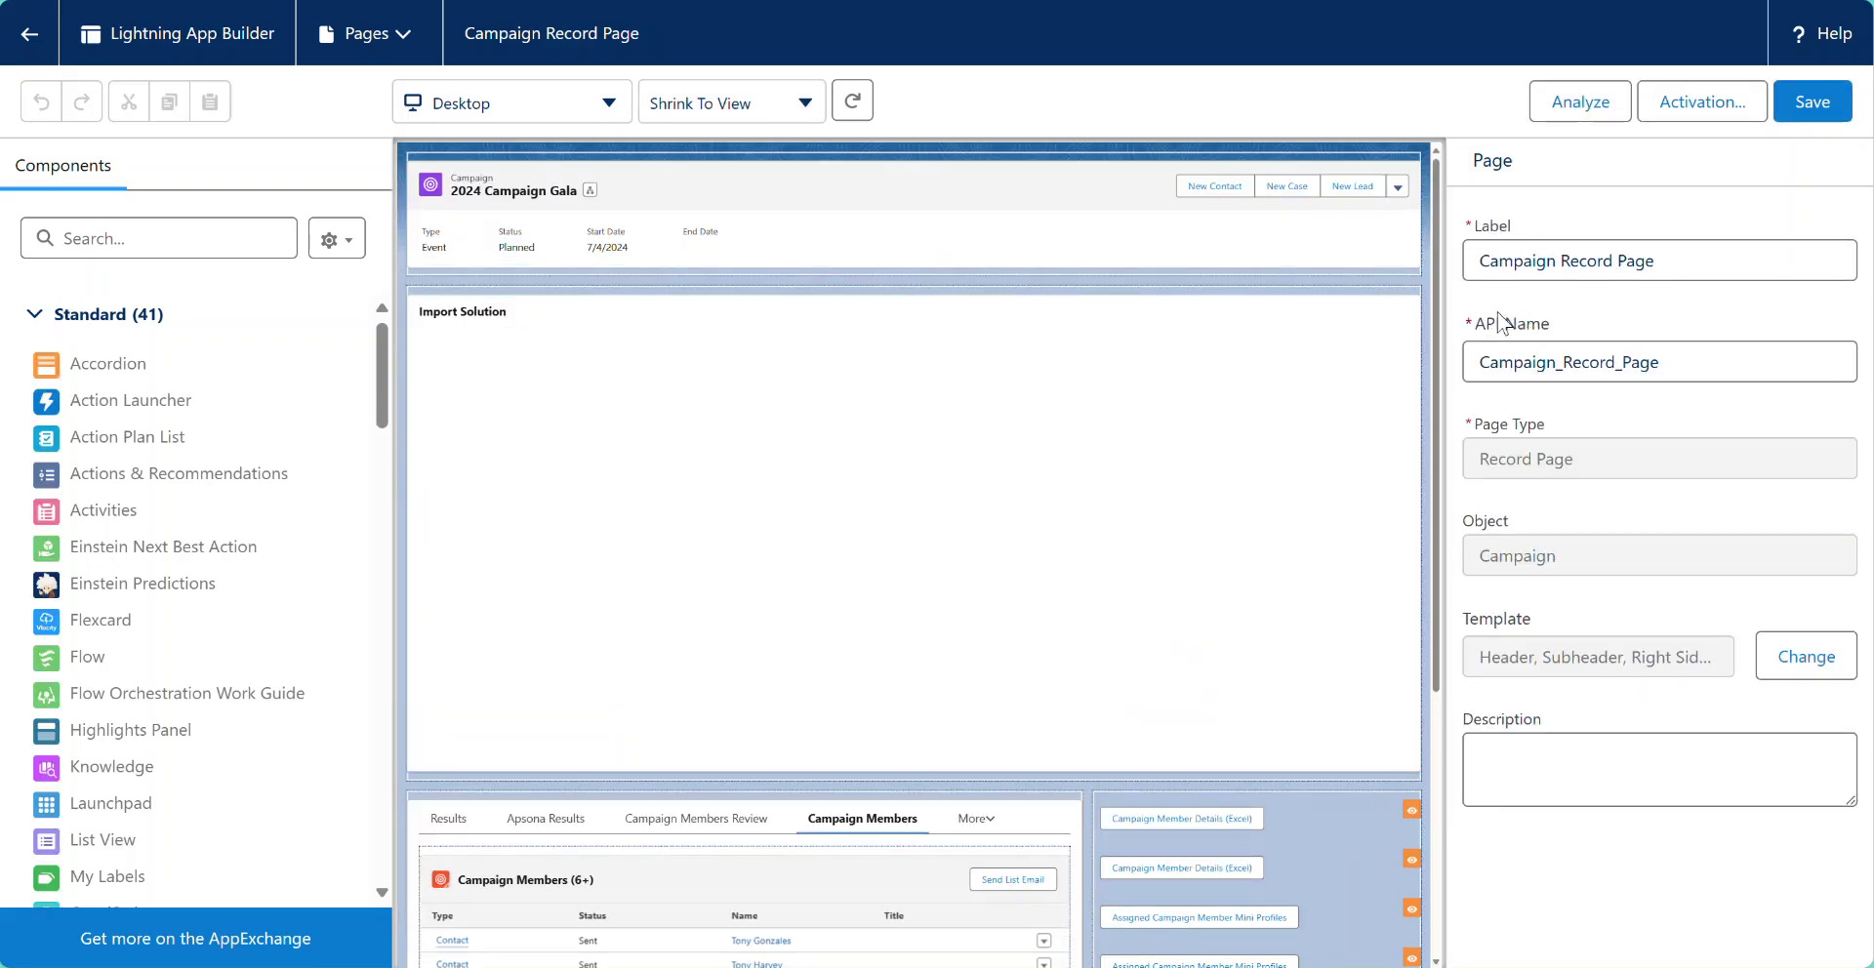
left_click(1412, 314)
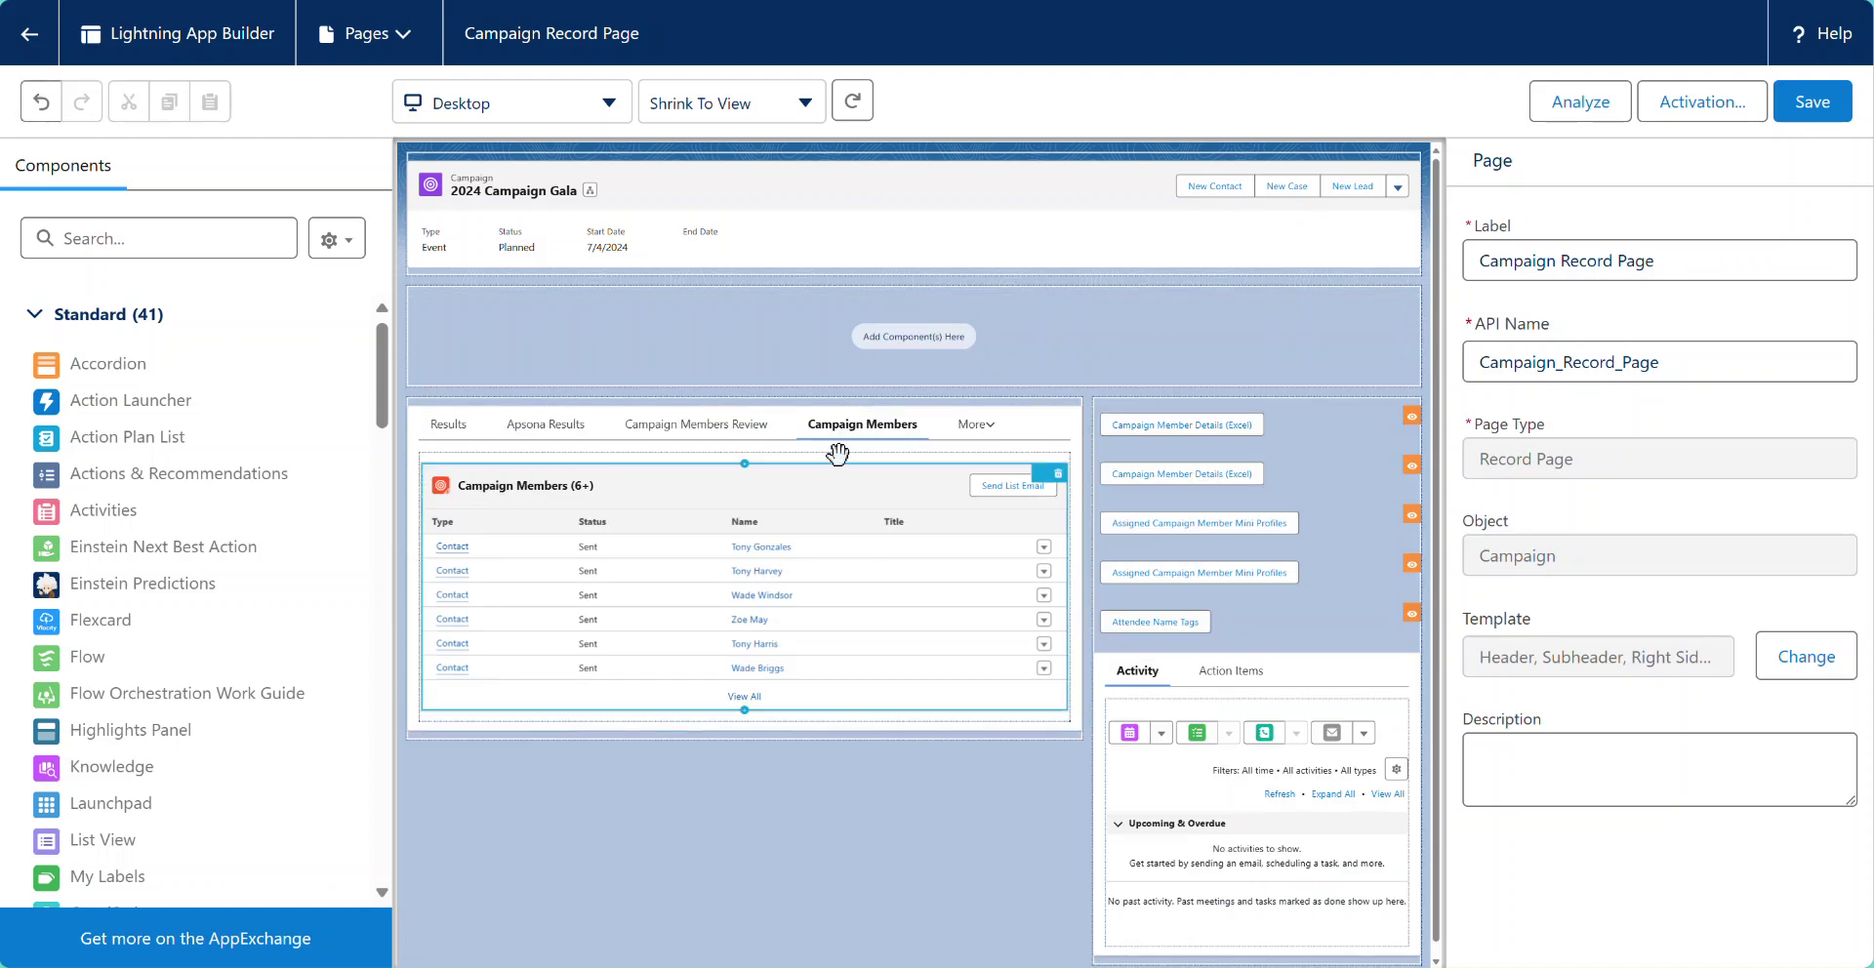
left_click(968, 425)
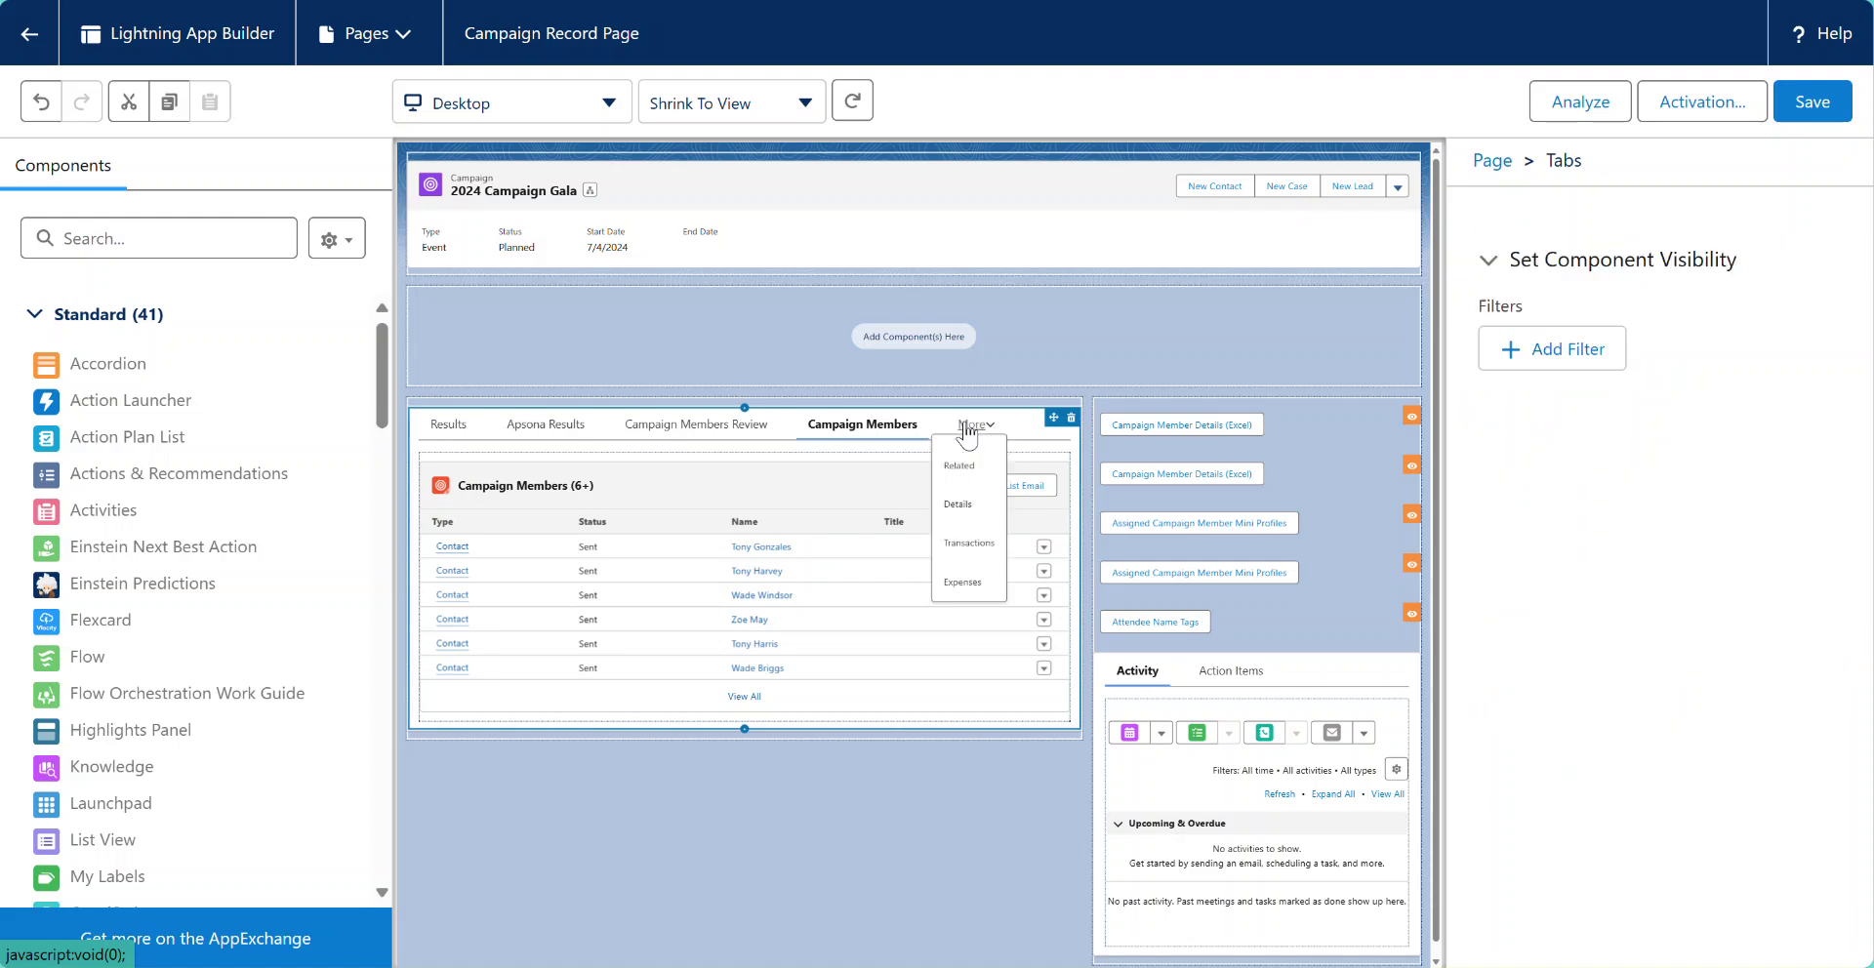
left_click(971, 434)
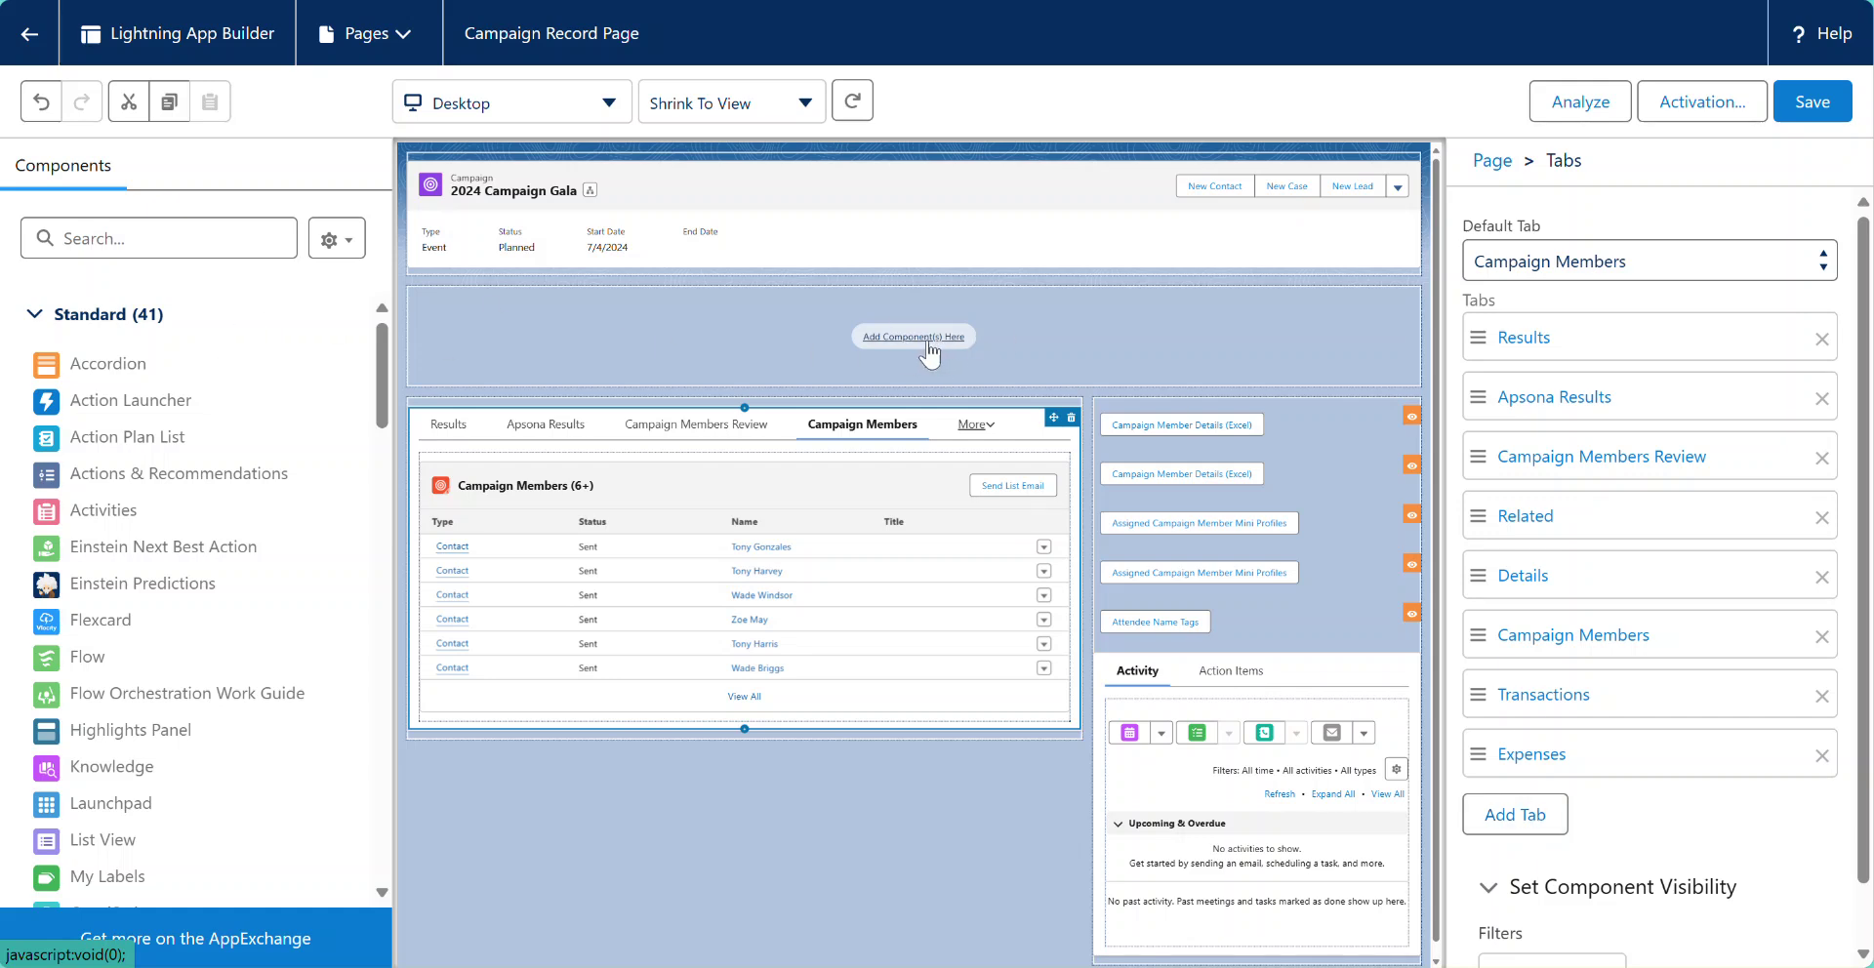
Step: Find the Visualforce component by searching "visual", place it in the empty region below the campaign header, and set its page to Incl-Excl
left_click(152, 251)
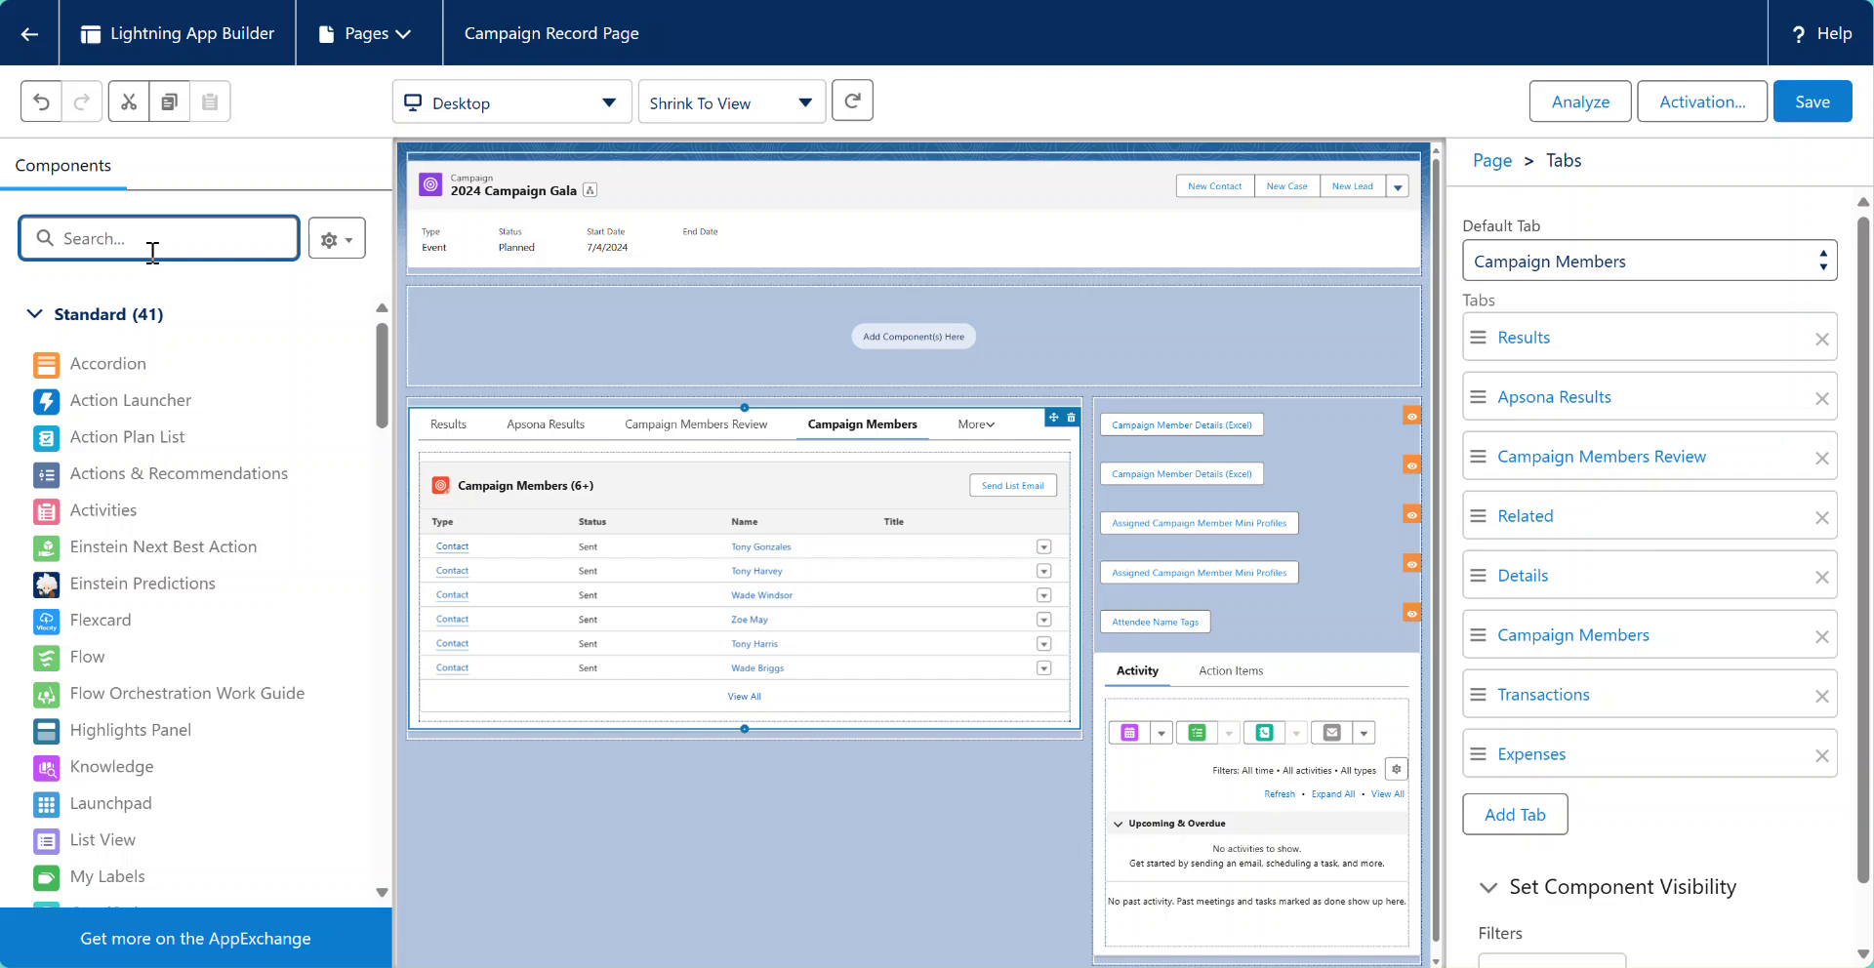
type("visual")
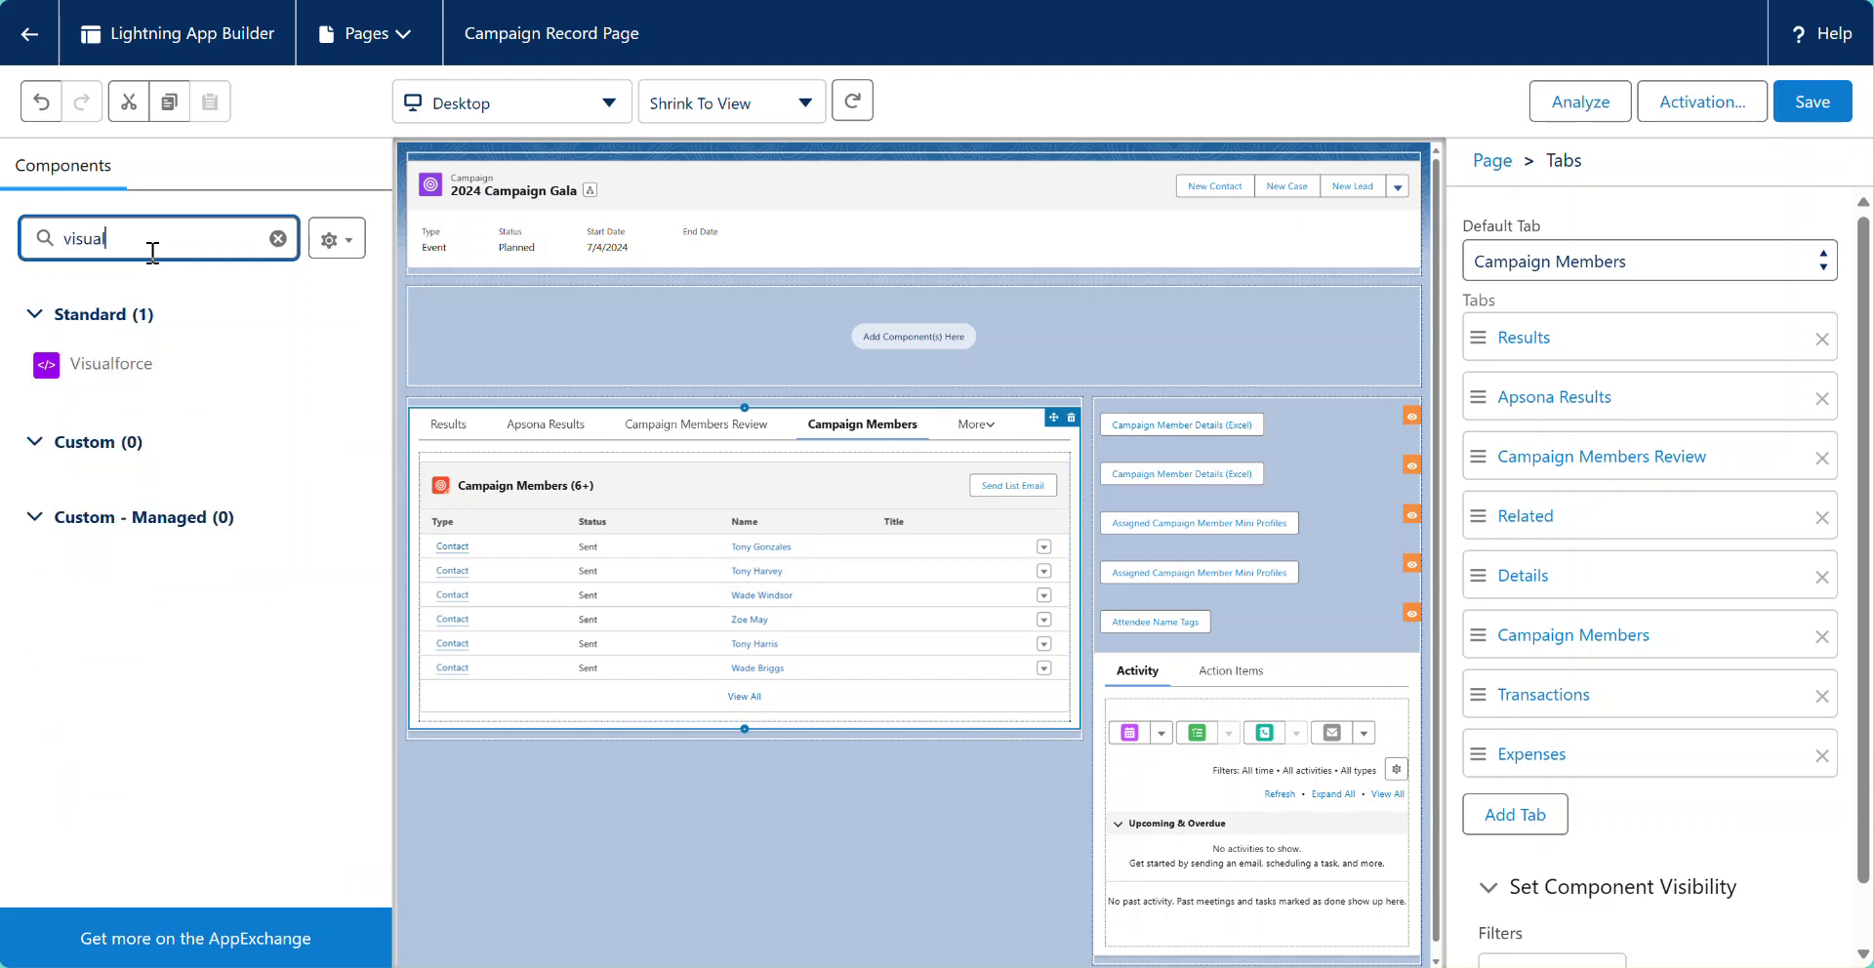
left_click_drag(127, 366, 531, 319)
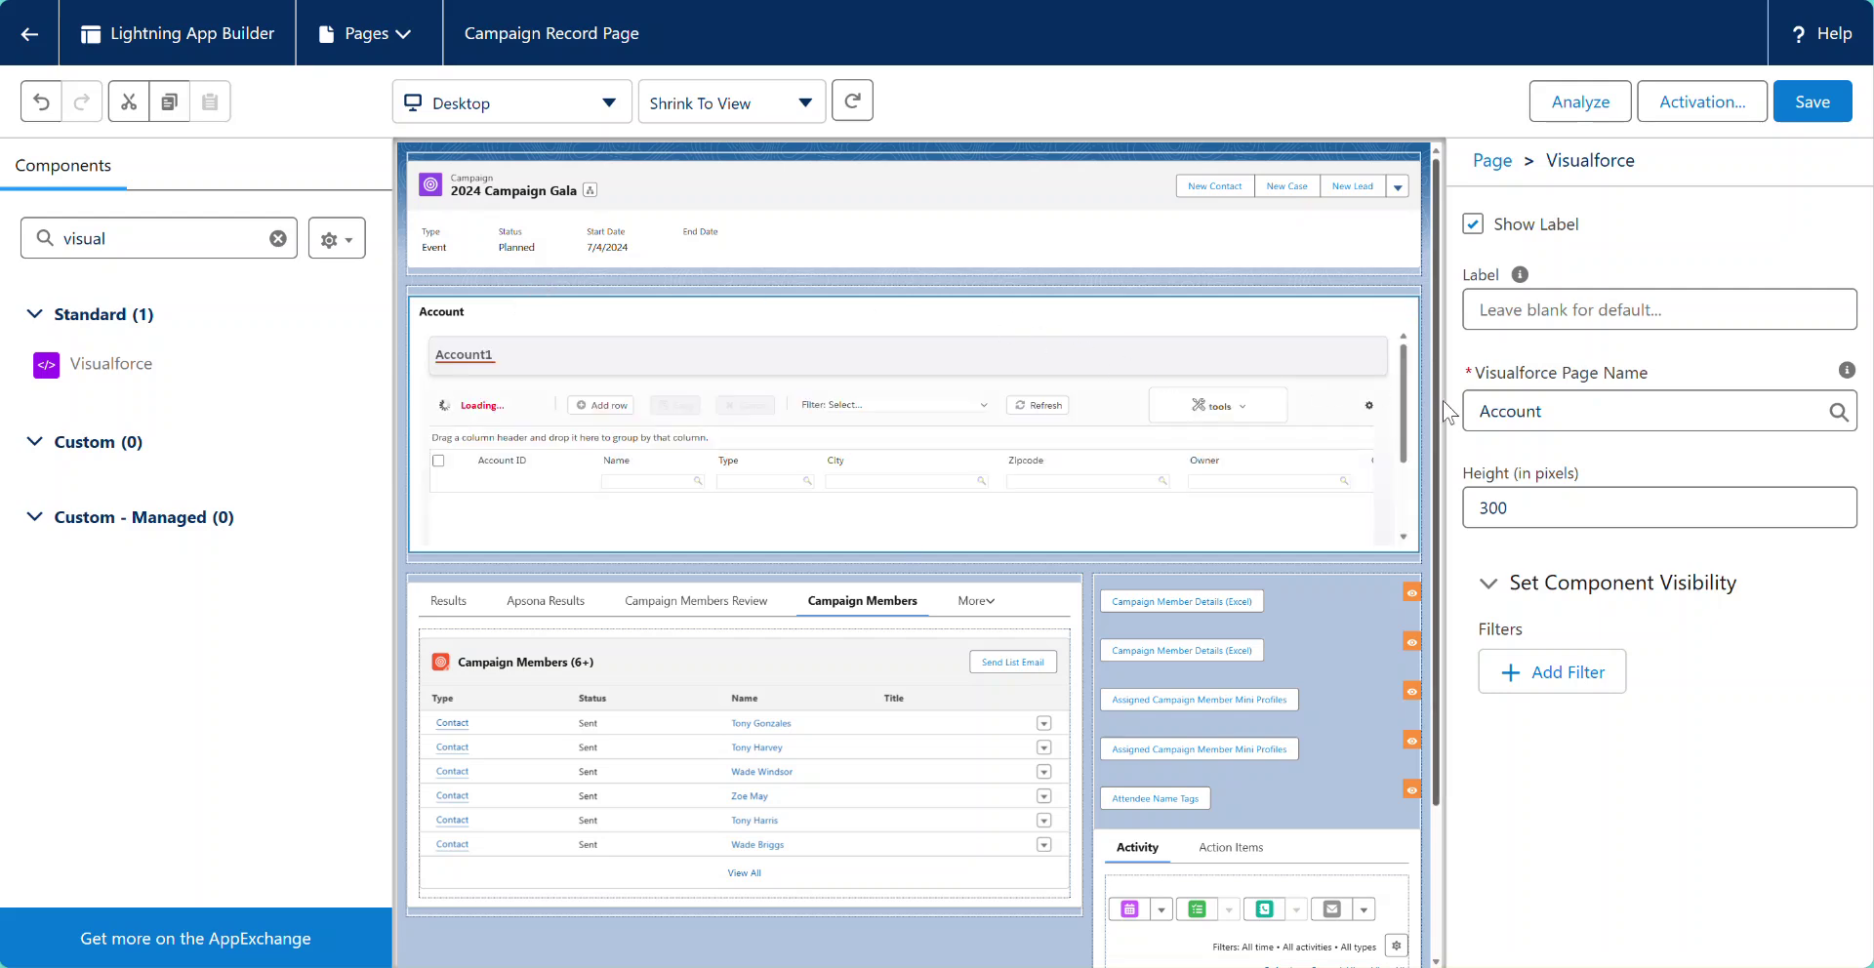
left_click_drag(1598, 410, 1443, 424)
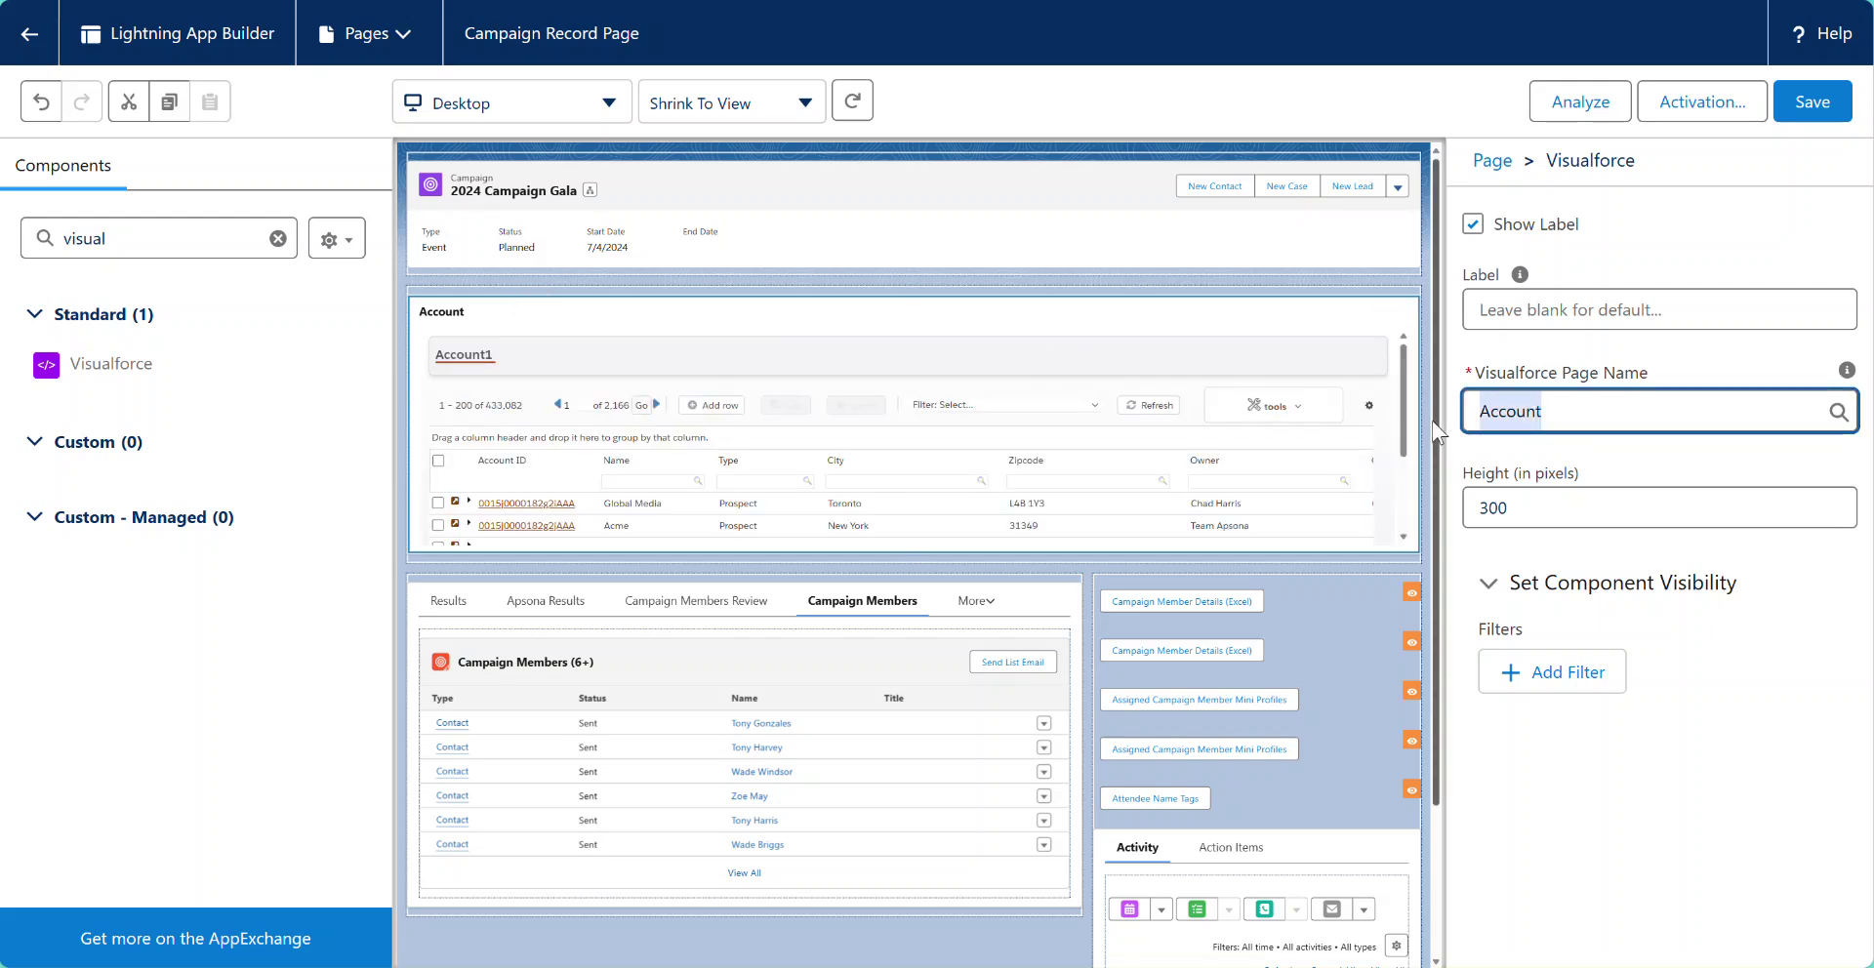
type("Inc")
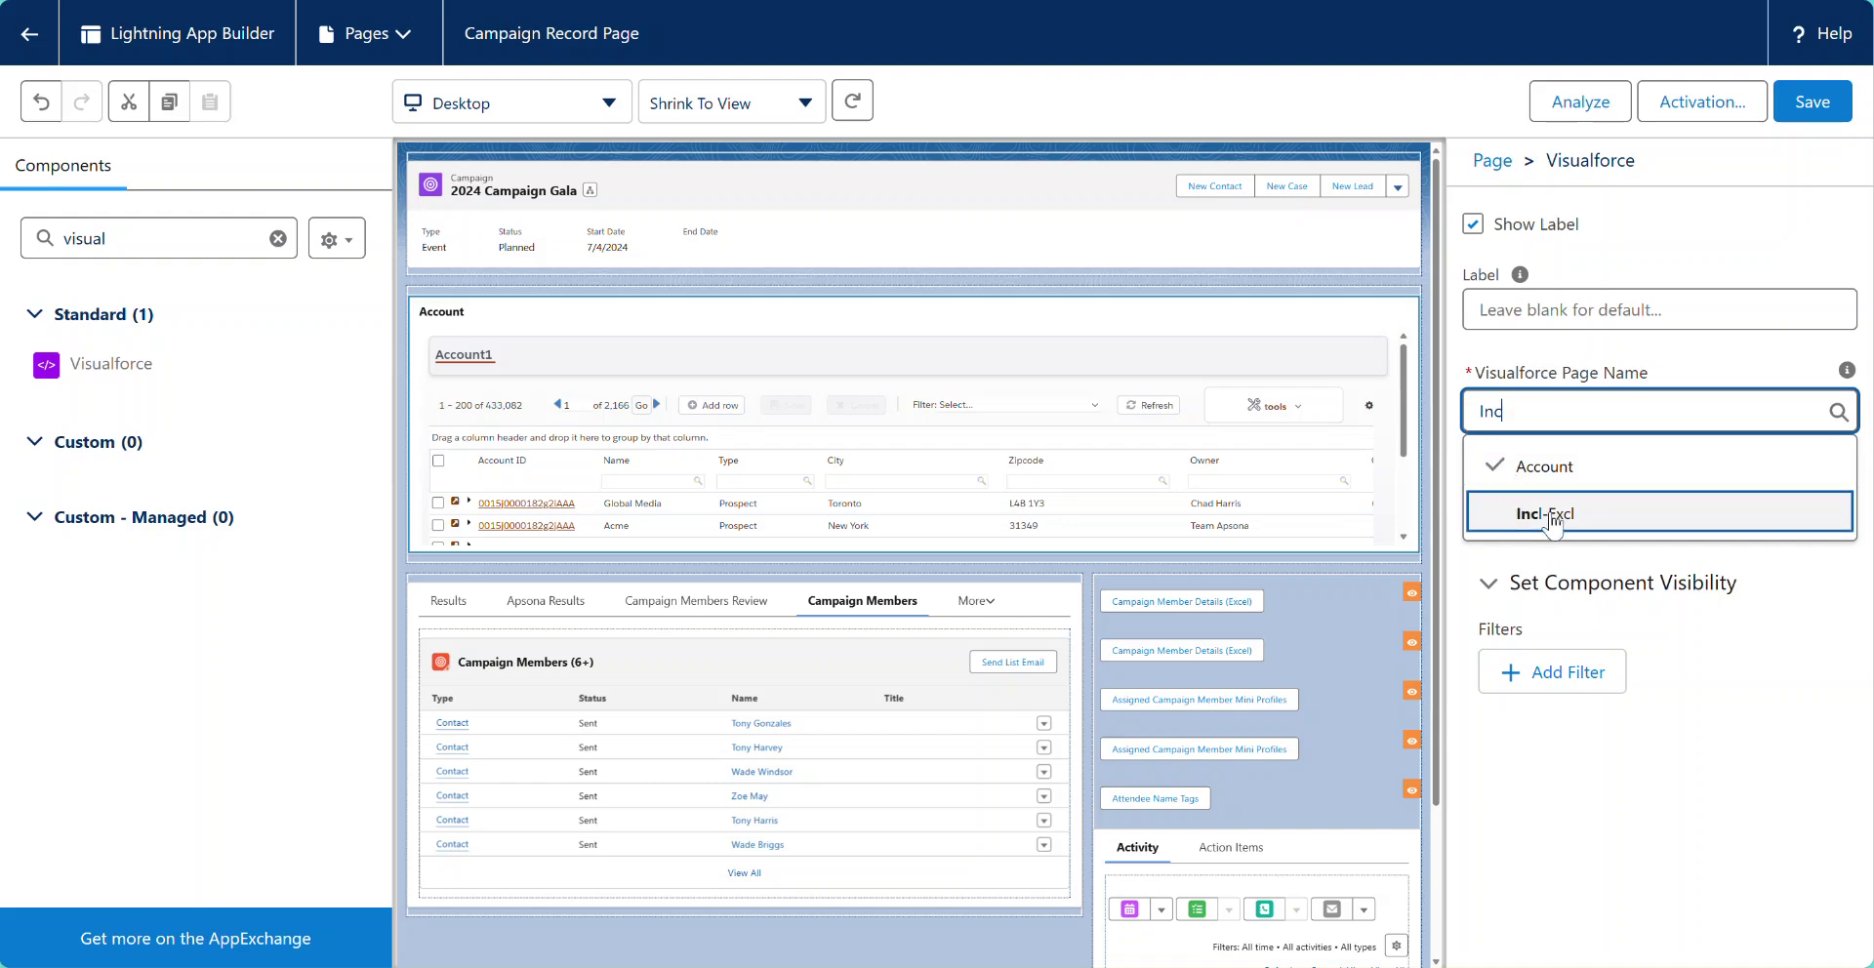
left_click(1576, 515)
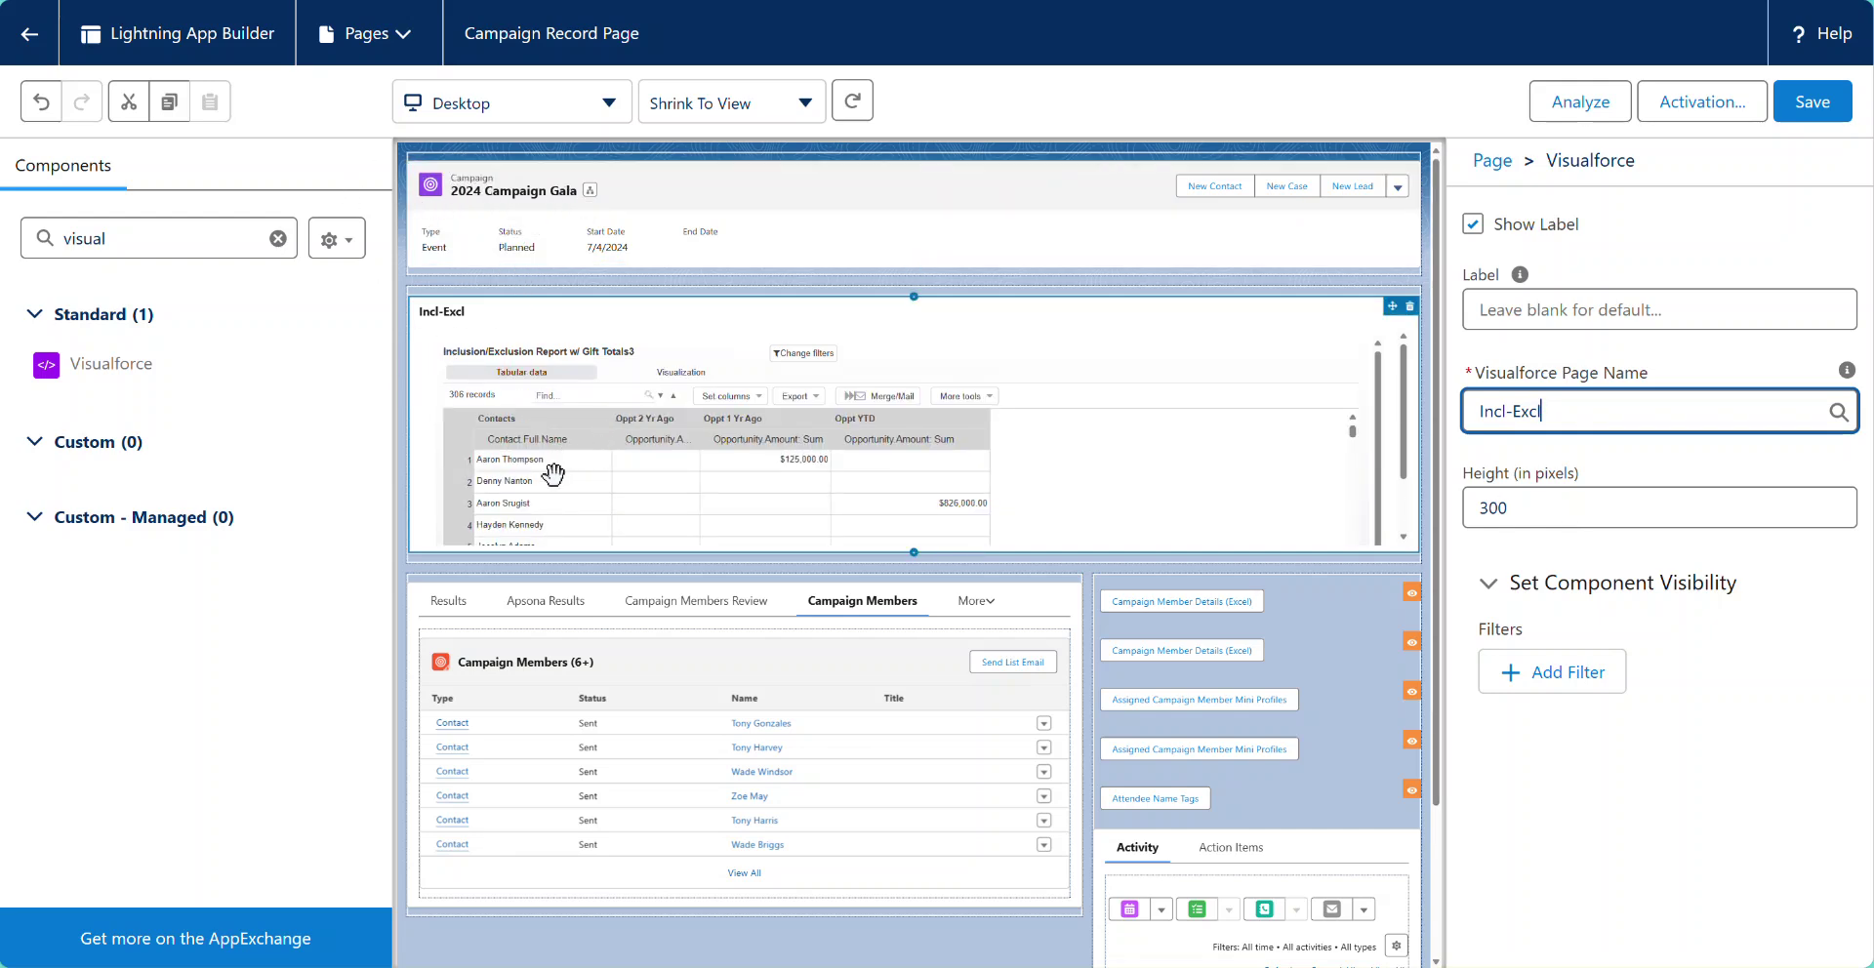
Step: Set the Incl-Excl component's height to 500 pixels and save the Campaign Record Page
left_click(1486, 504)
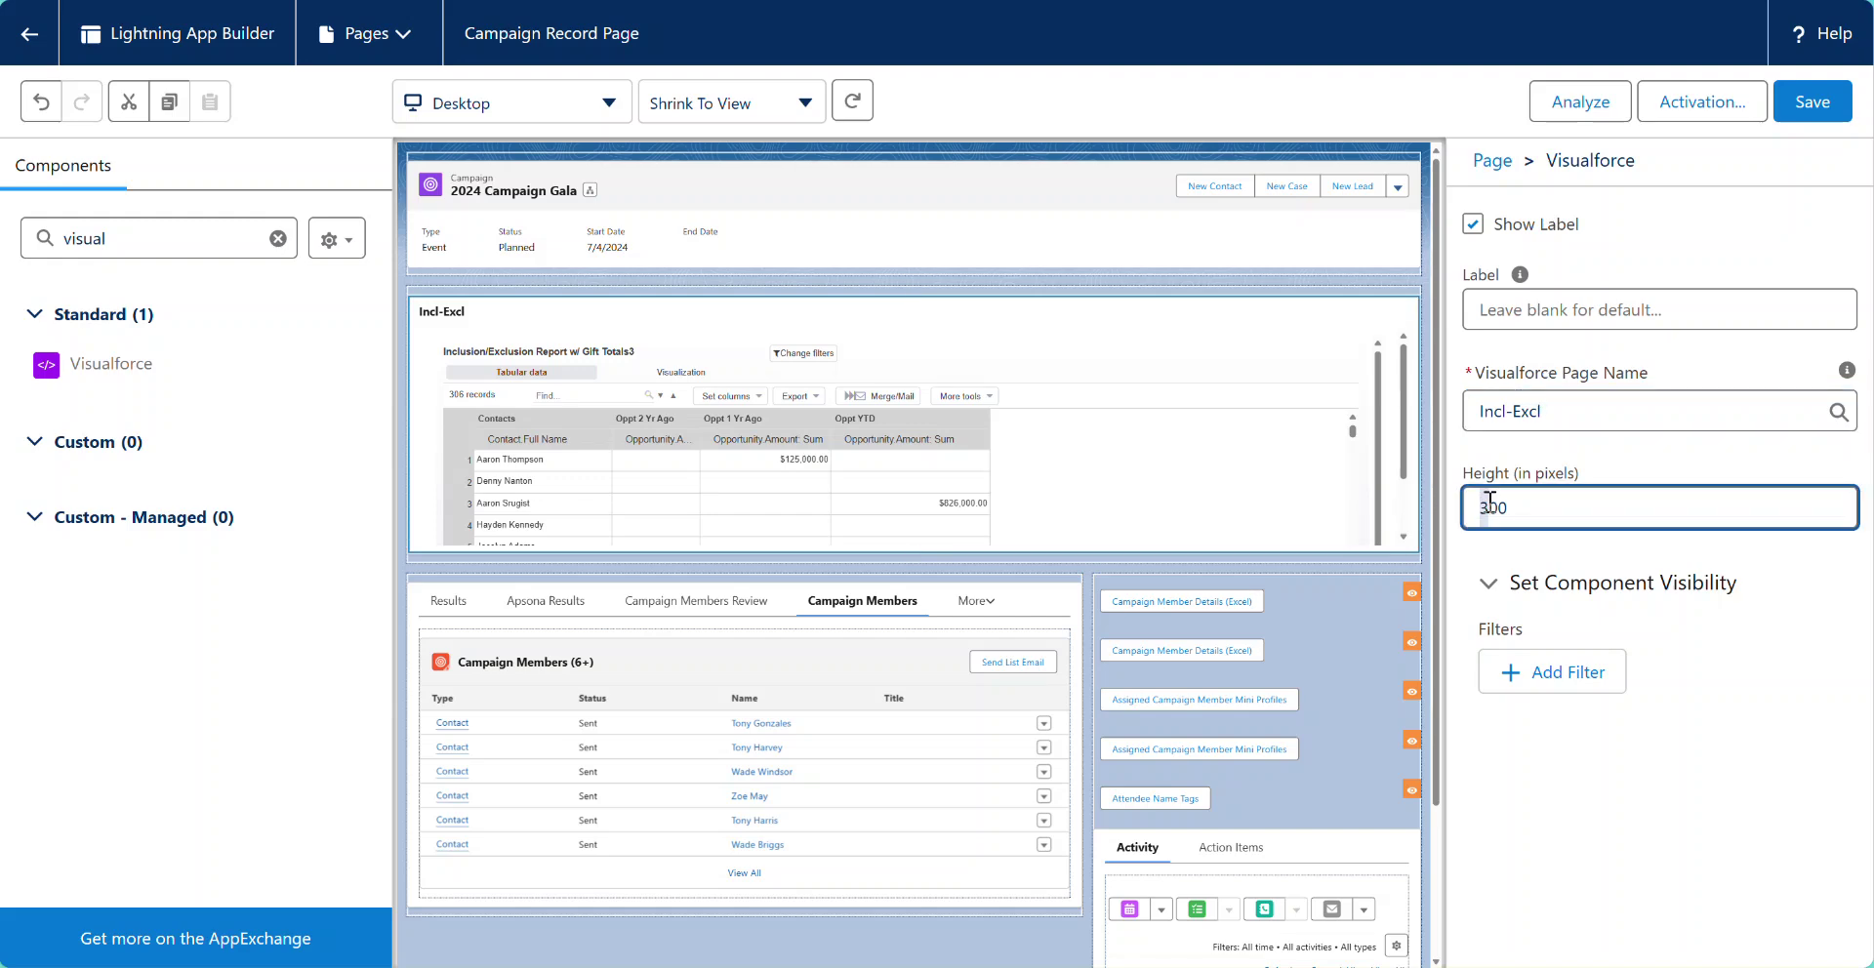
left_click(1801, 600)
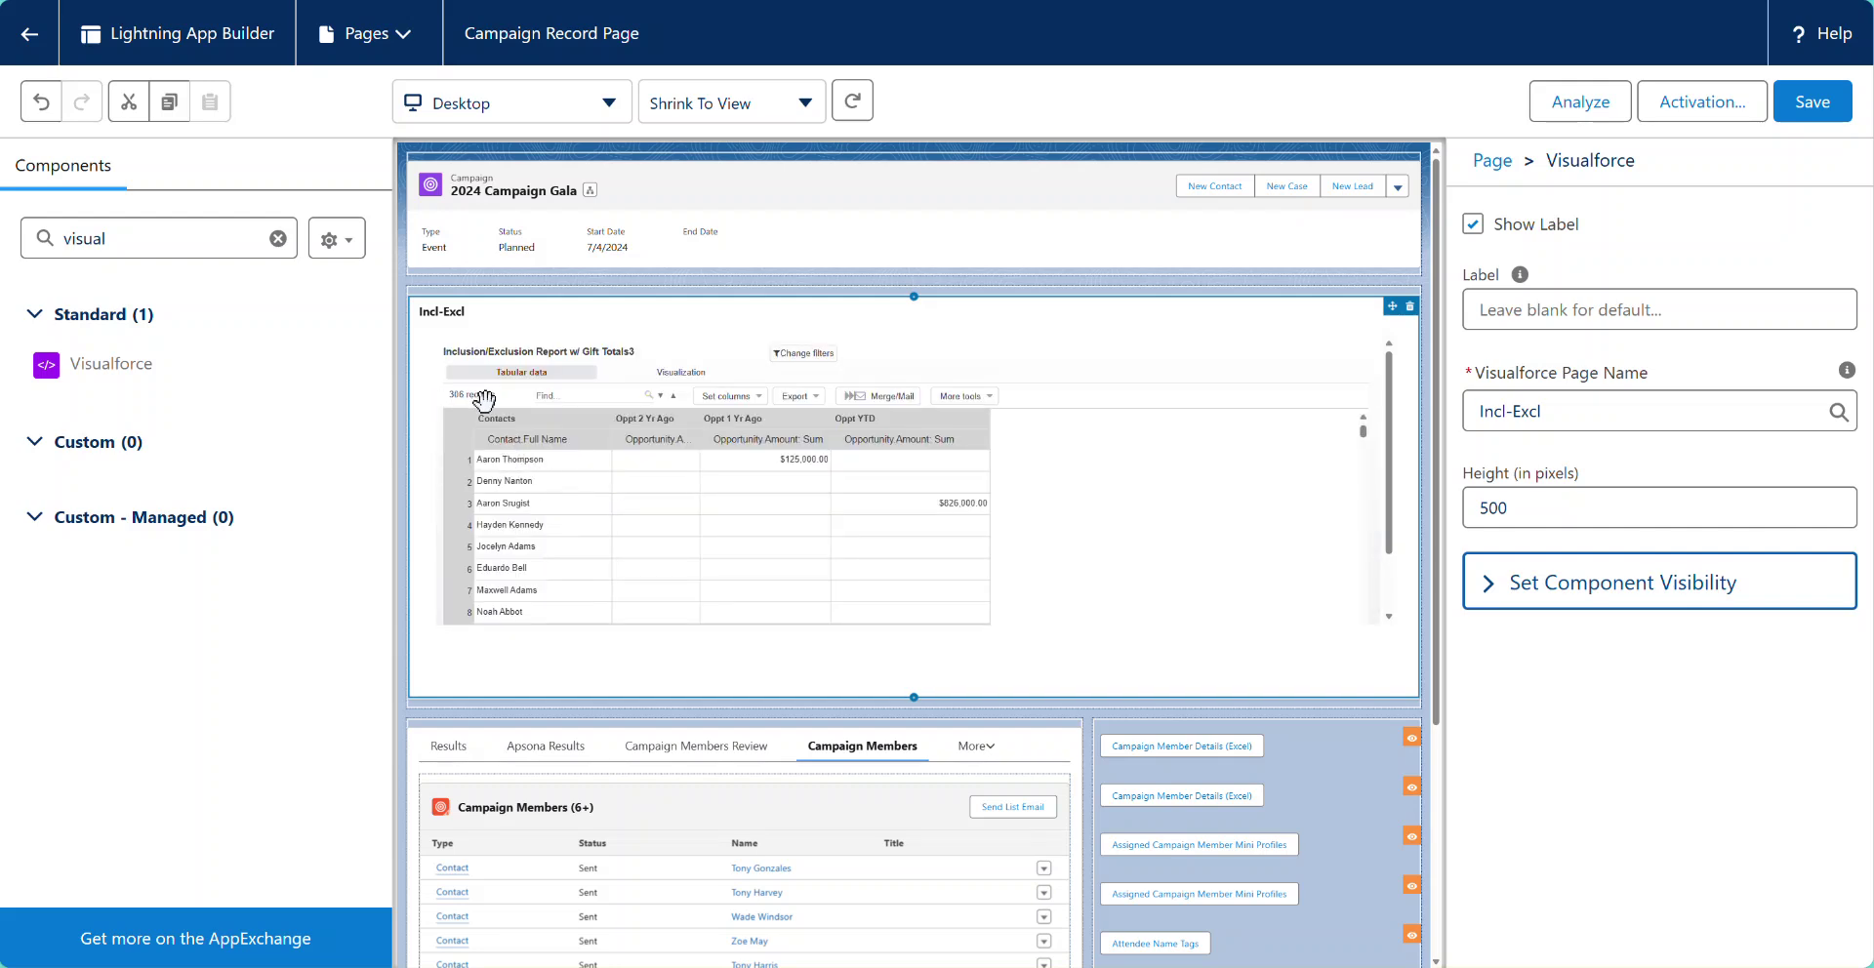
left_click(1798, 123)
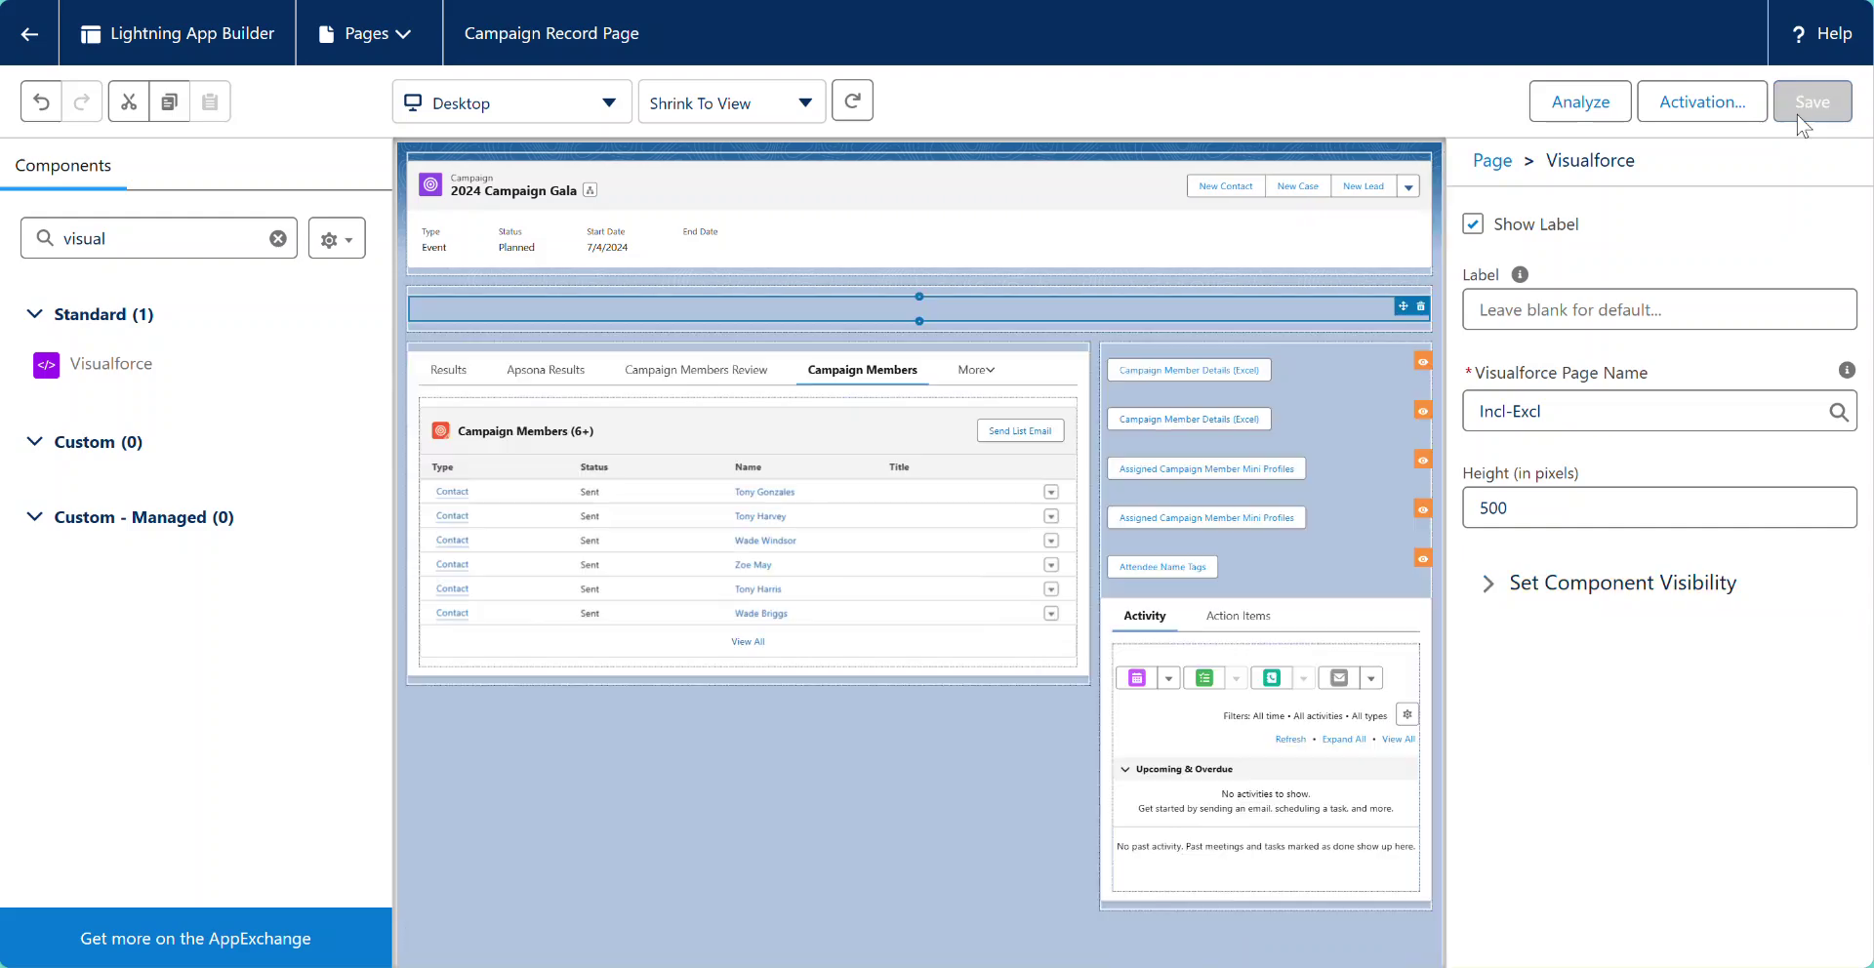
Step: Return to the 2024 Campaign Gala record and look over the embedded Incl-Excl report
left_click(30, 48)
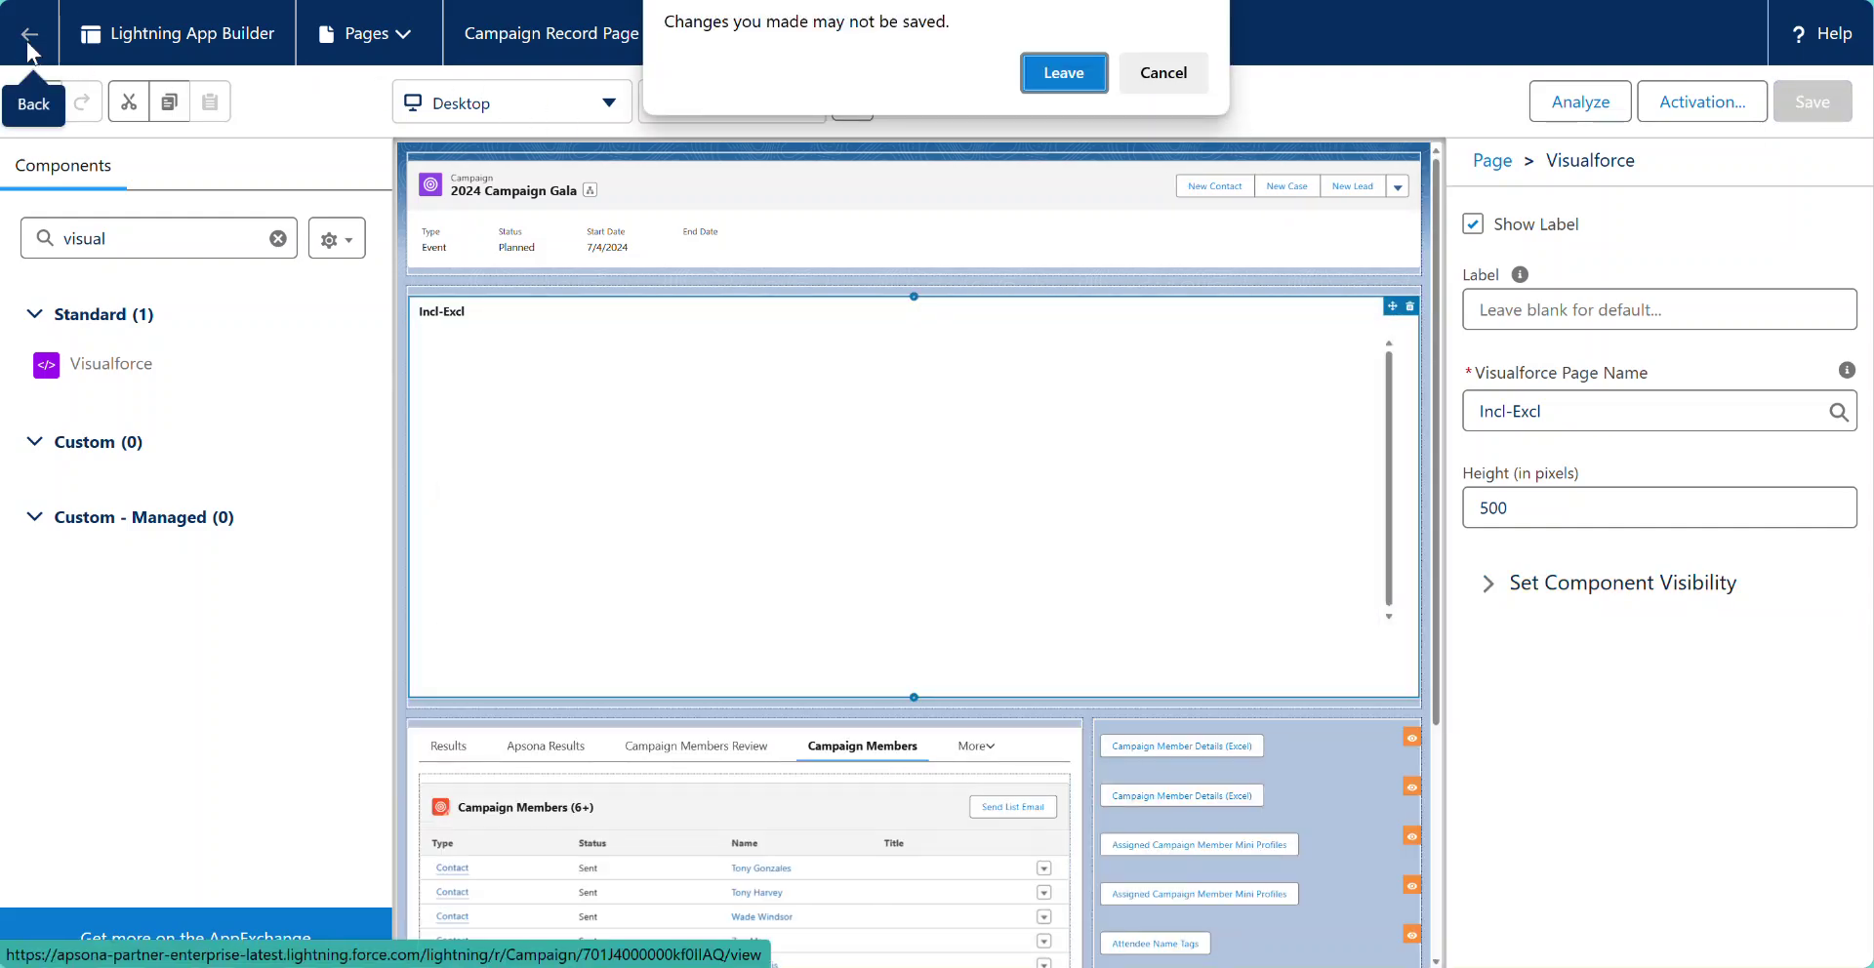
left_click(1169, 73)
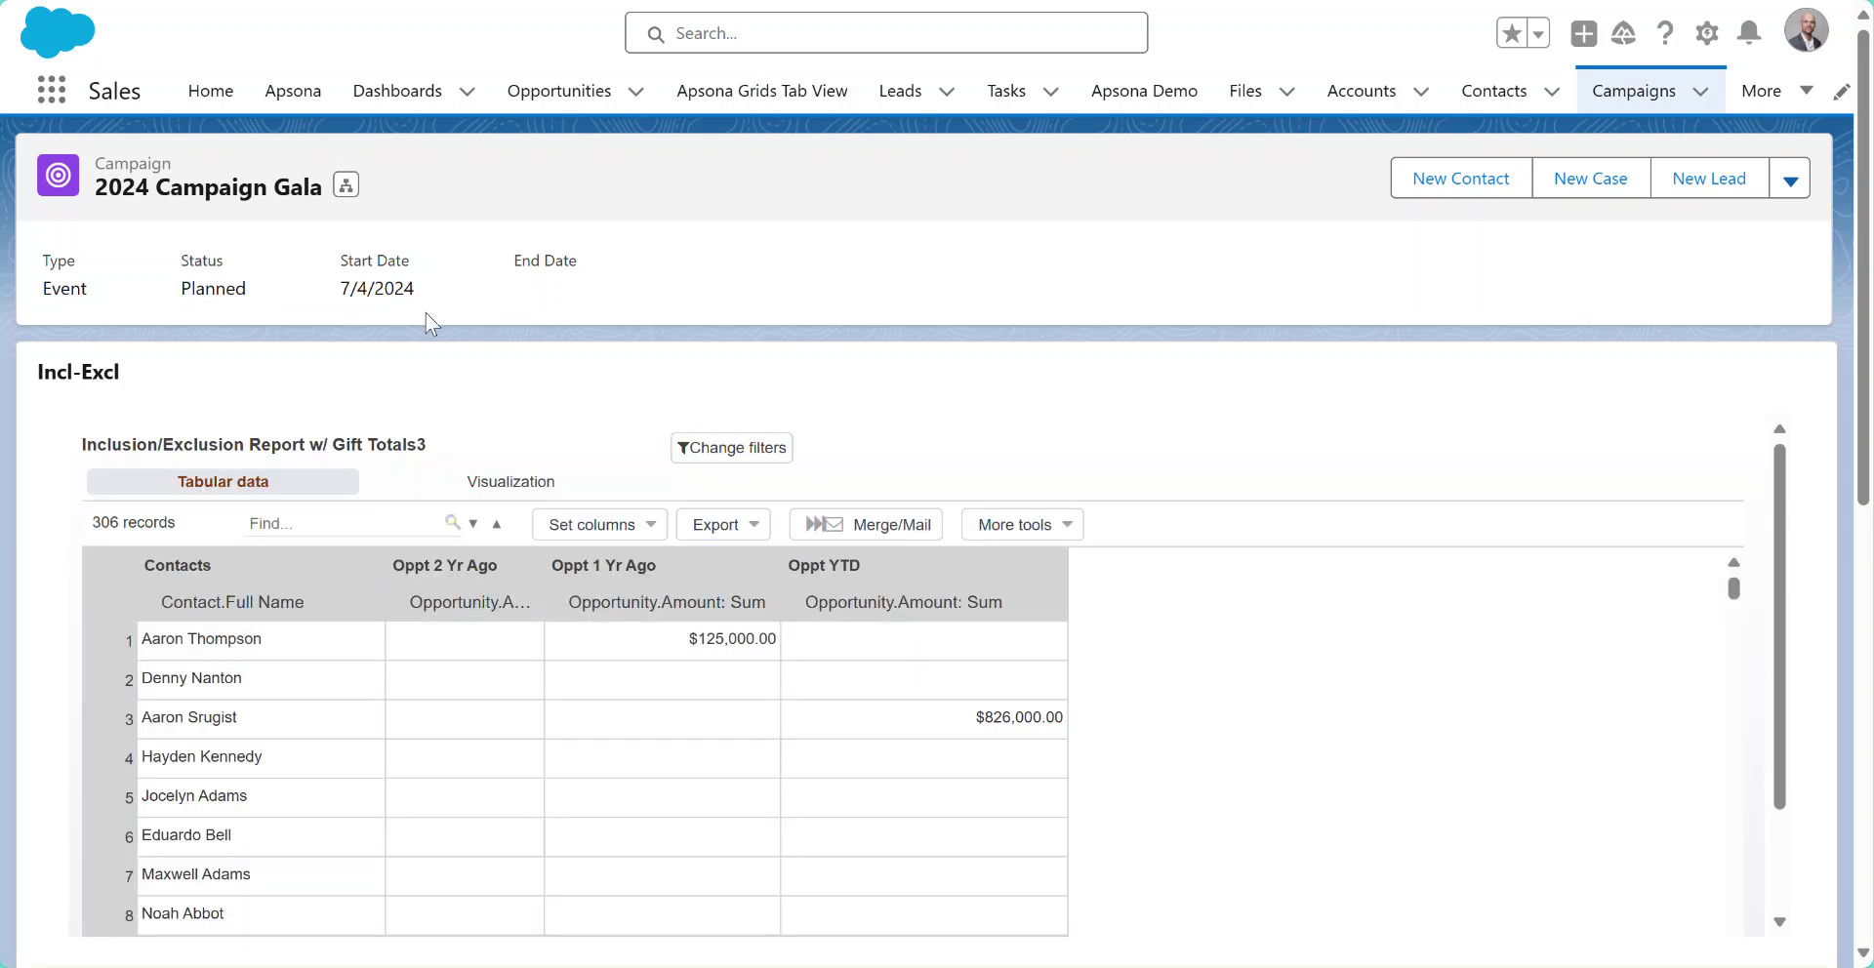
scroll(353, 341, "down", 1)
scroll(351, 356, "up", 1)
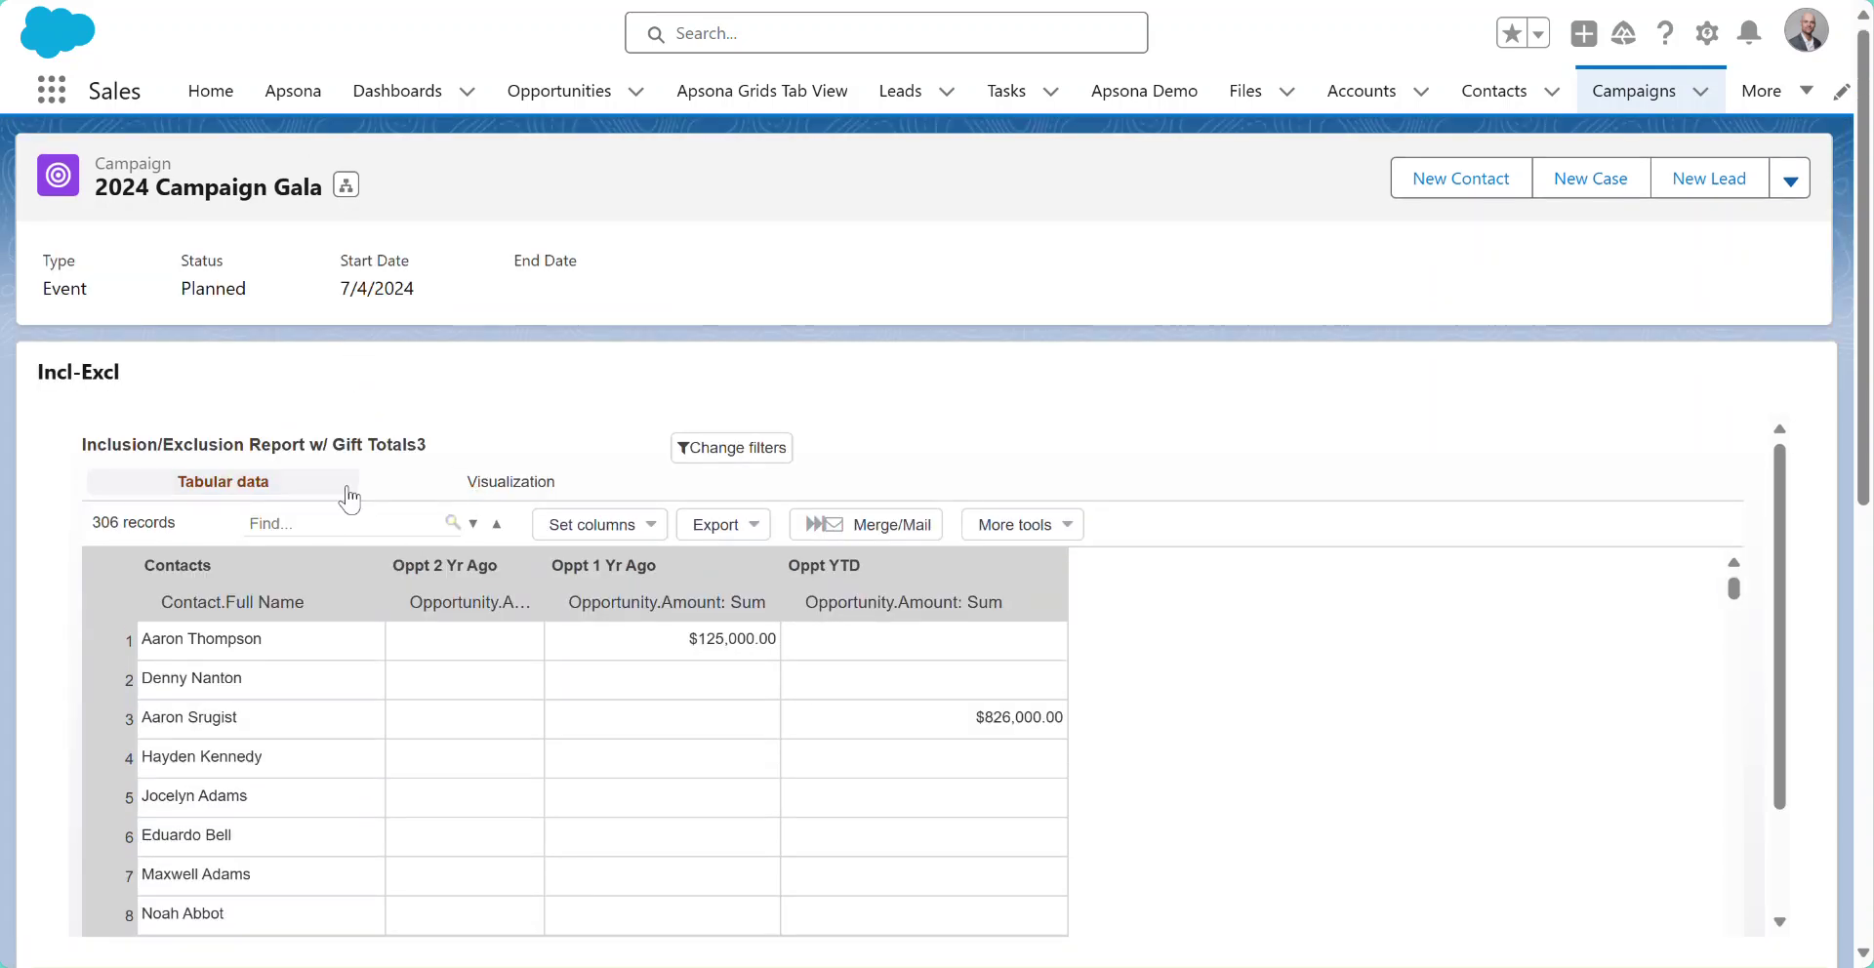